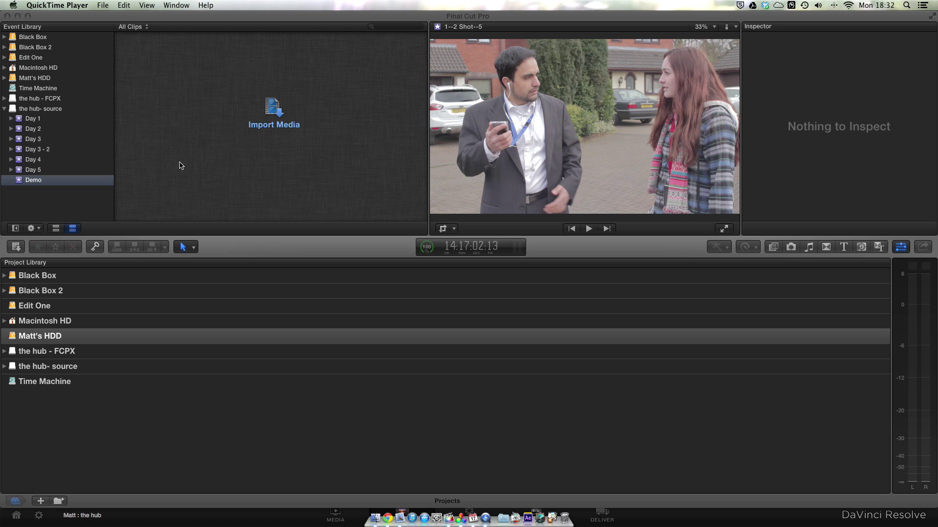
Step: Import the Left and Right folders into the existing Demo event, keeping the folders as keyword collections
left_click(263, 124)
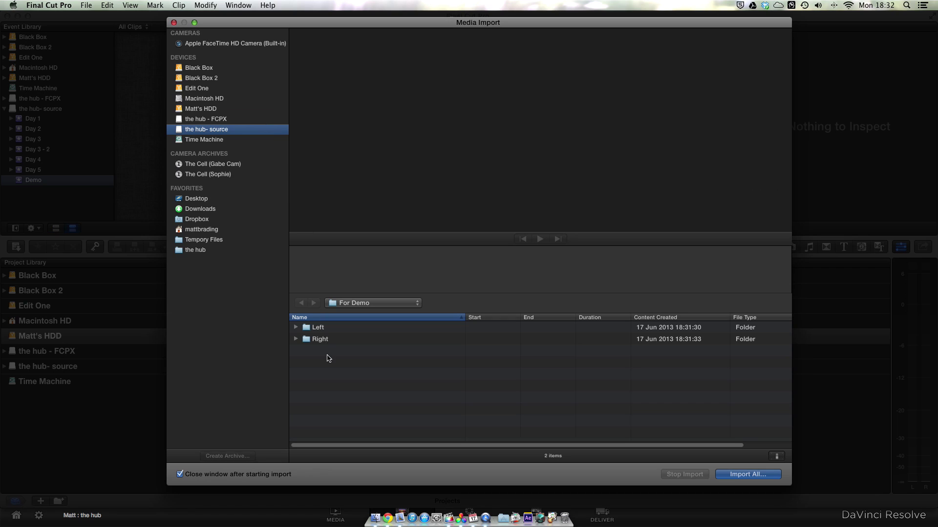
left_click_drag(348, 369, 323, 323)
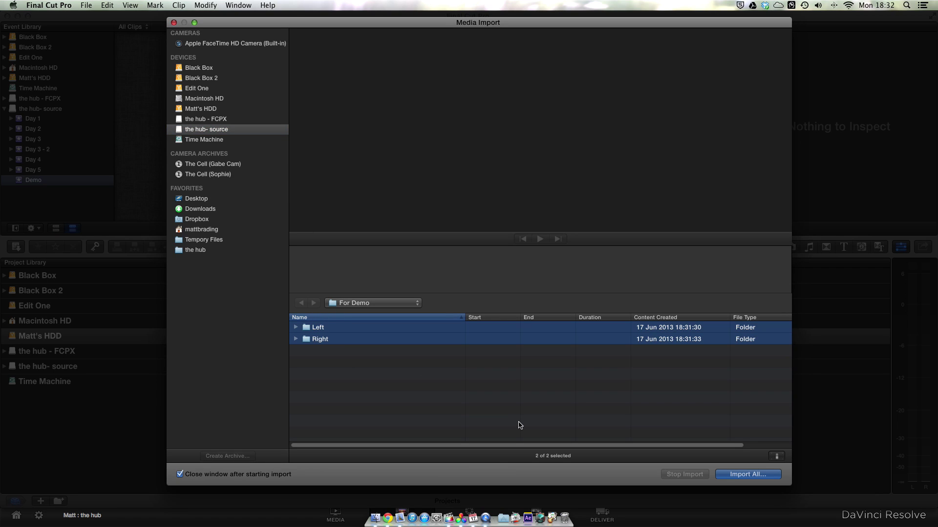
key("Return")
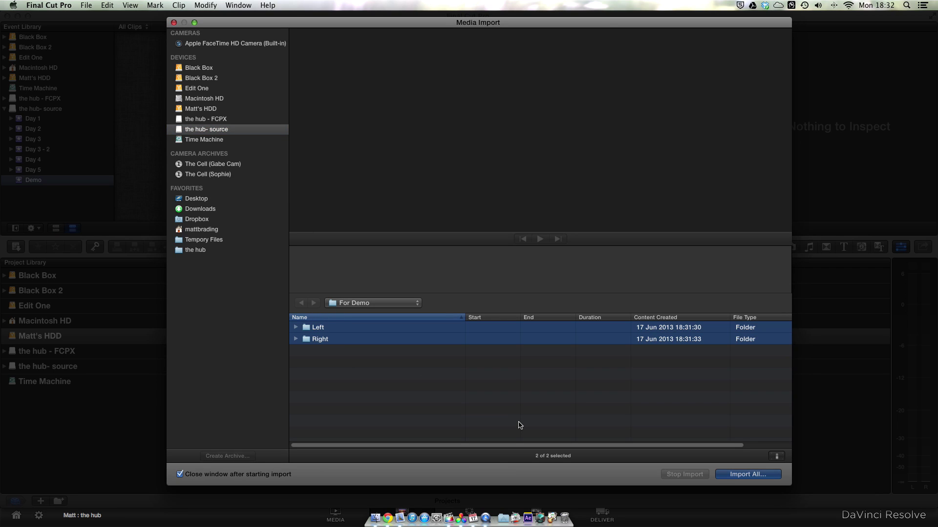
left_click(458, 125)
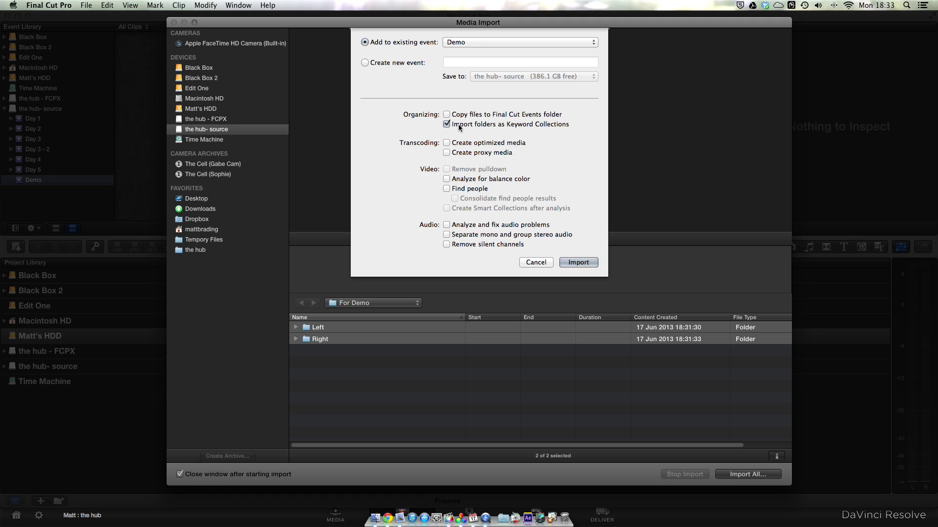
key("Return")
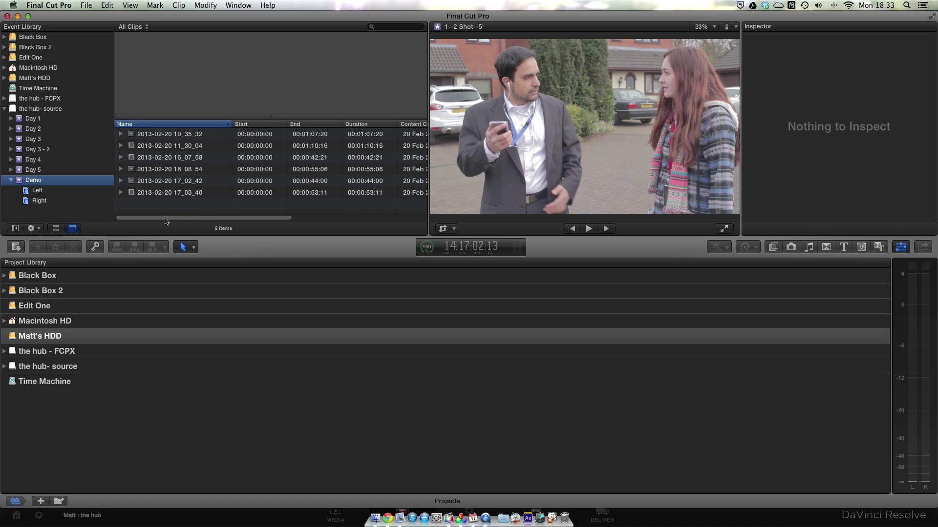
Step: Examine the camera names of the imported clips in the Demo event and open the Left keyword collection
left_click_drag(166, 217, 308, 218)
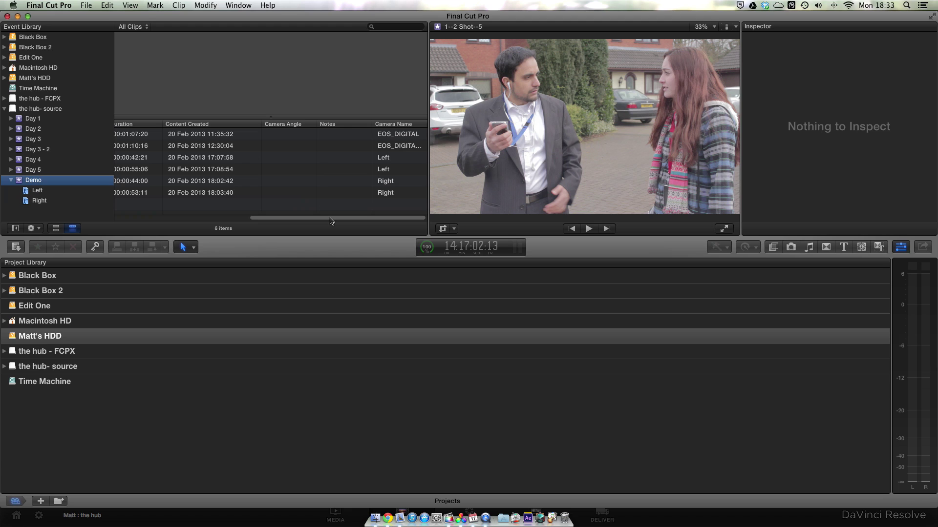
left_click(377, 159)
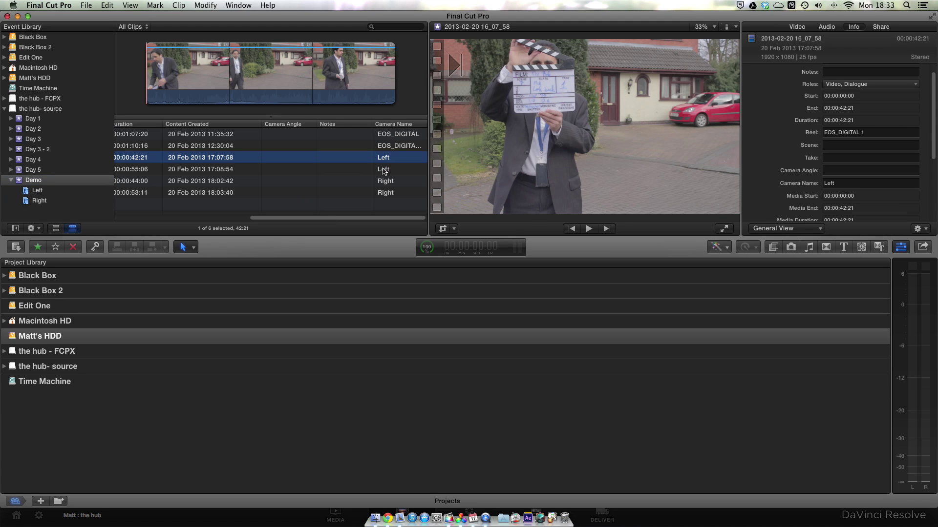
left_click(386, 183)
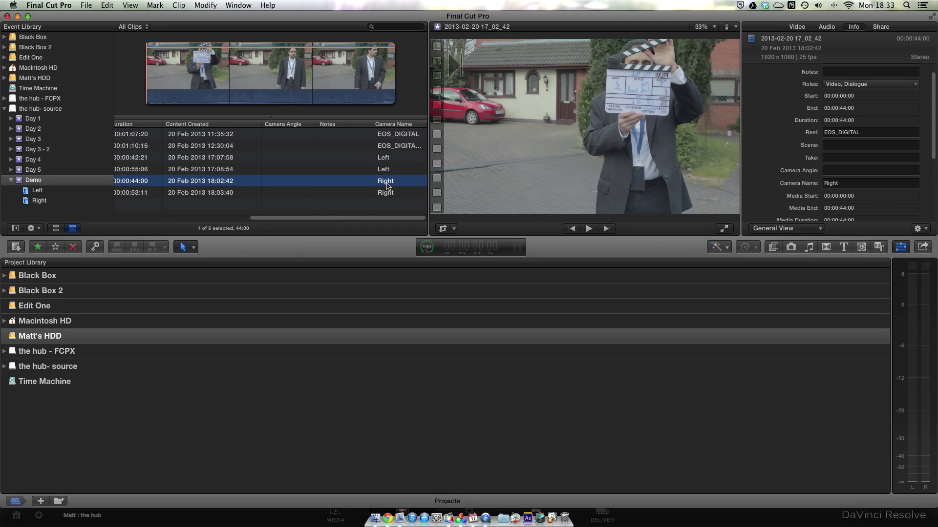
left_click_drag(369, 218, 169, 211)
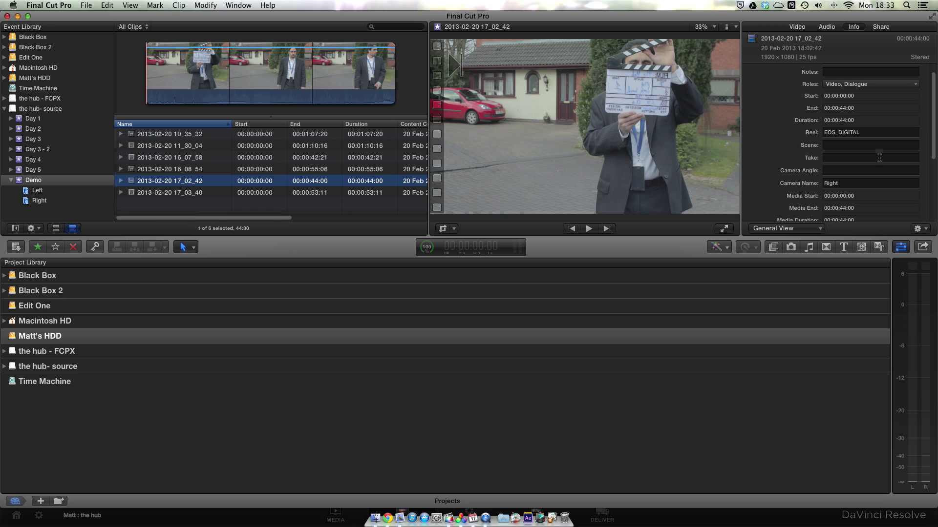
left_click(763, 398)
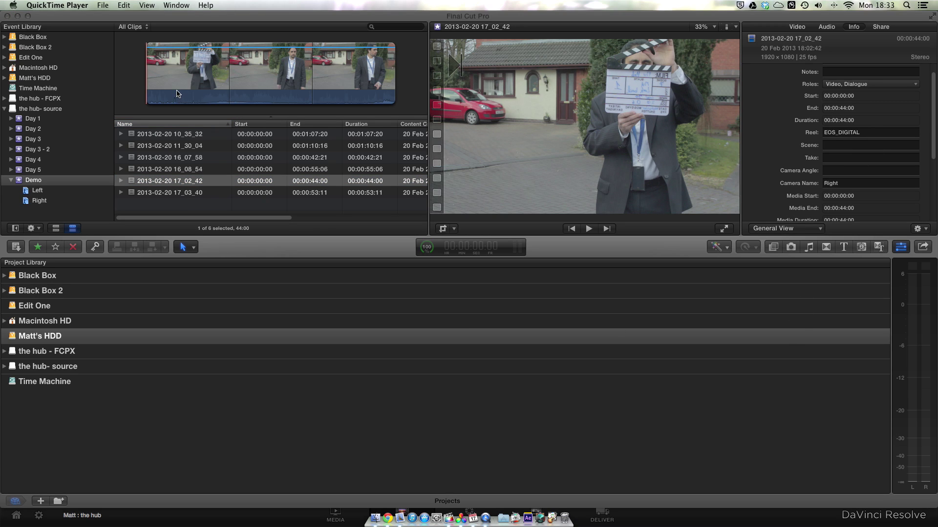
left_click(152, 205)
left_click(60, 194)
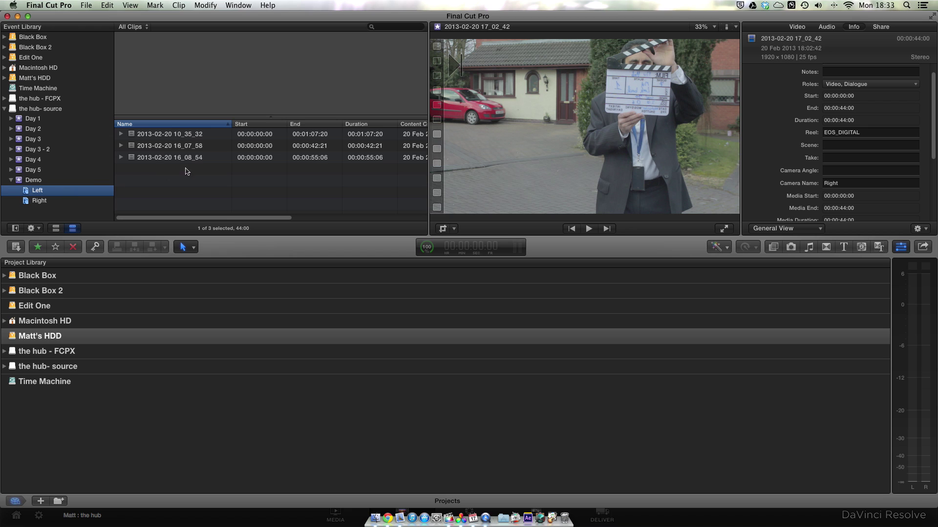
Step: Open the role editor and inspect the Left and Right subroles of the Video role
left_click(204, 6)
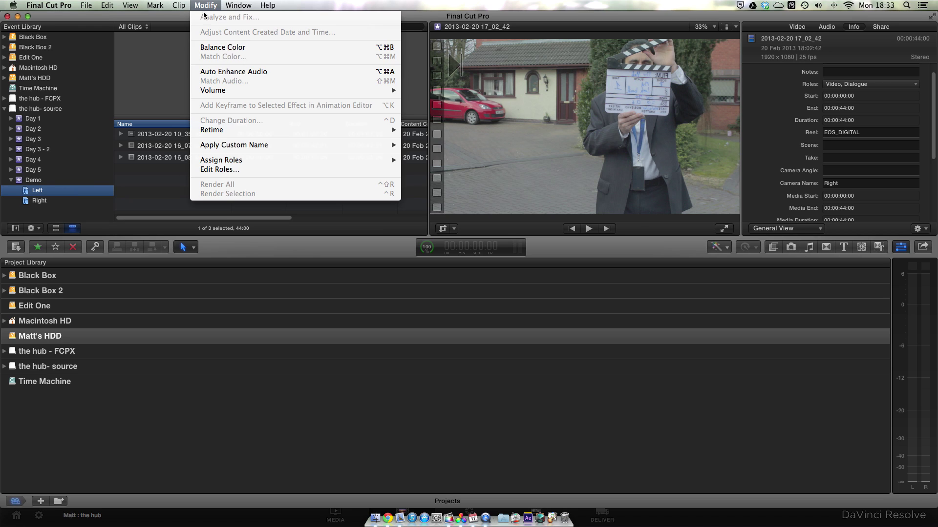
left_click(224, 171)
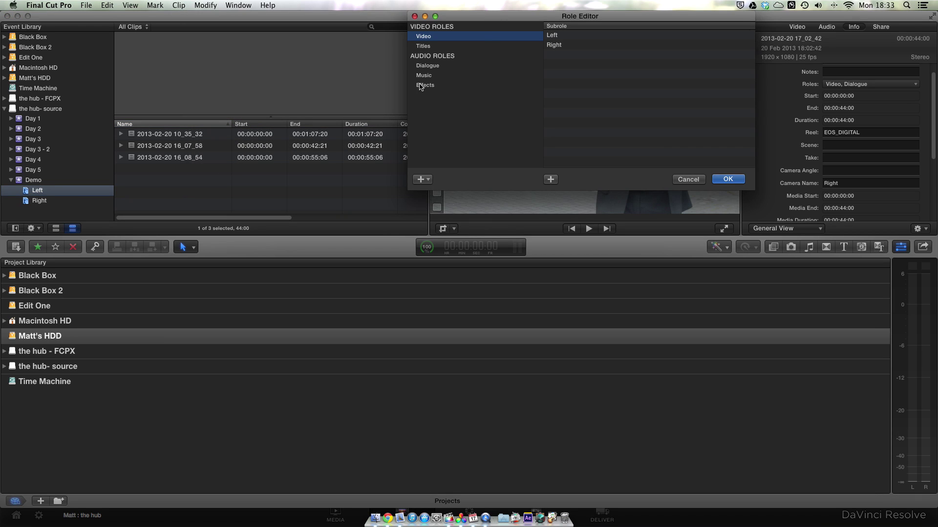
left_click_drag(498, 19, 370, 175)
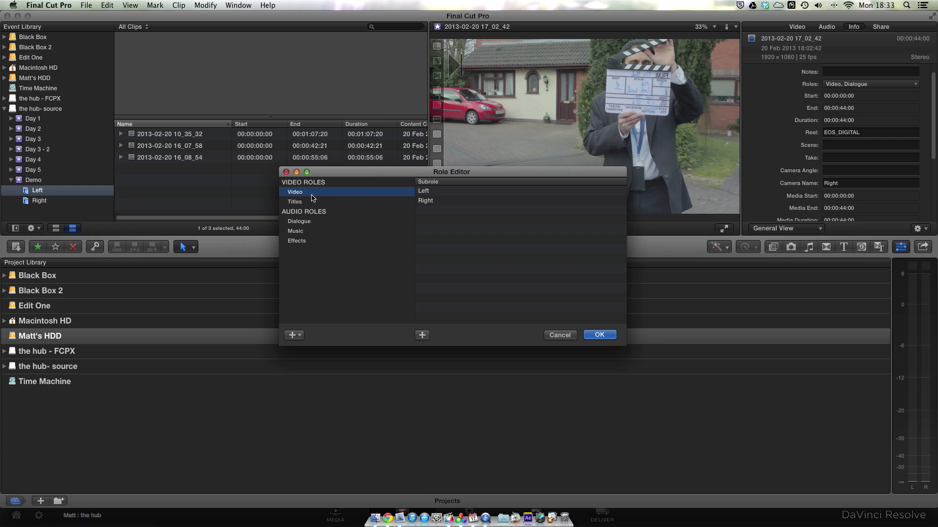
left_click(432, 191)
left_click(436, 201)
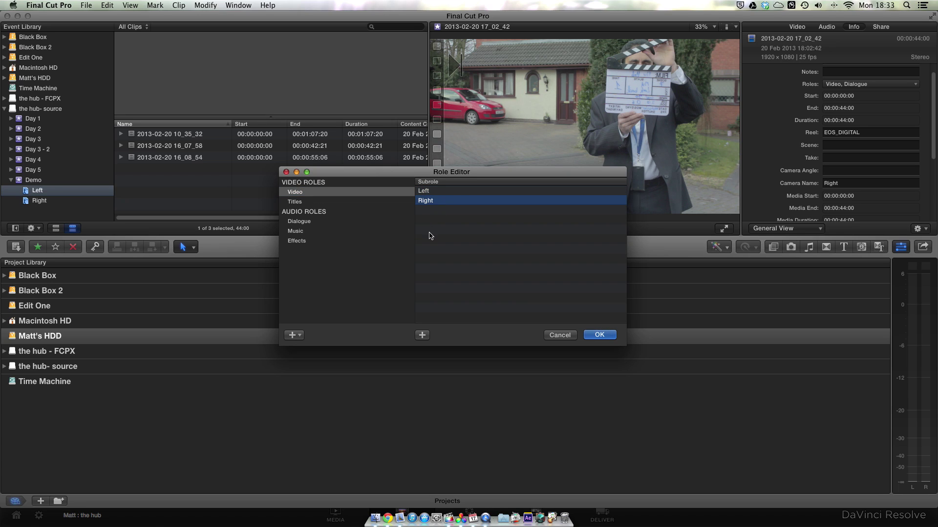
Step: Add a trial subrole named VFX to the Video role, delete it again and close the role editor
left_click(423, 336)
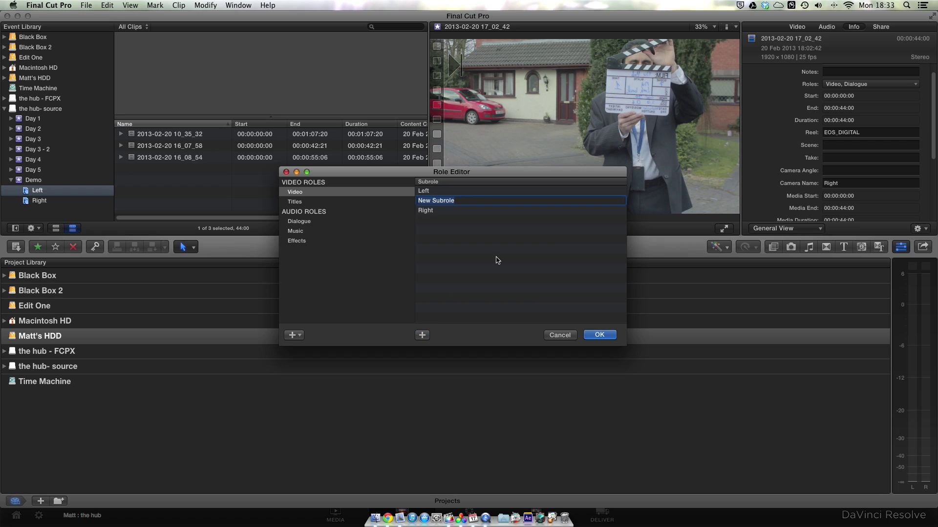
type("VFX")
key("Return")
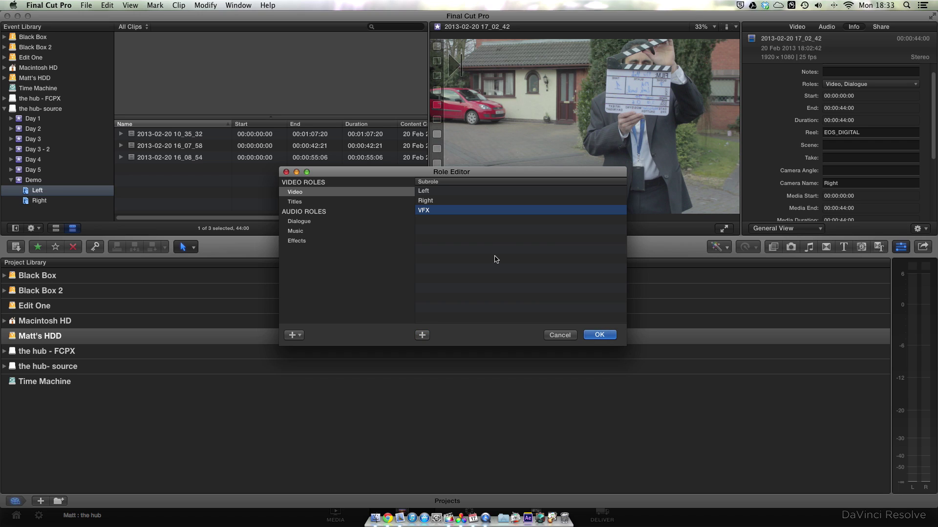
left_click(472, 210)
key("Delete")
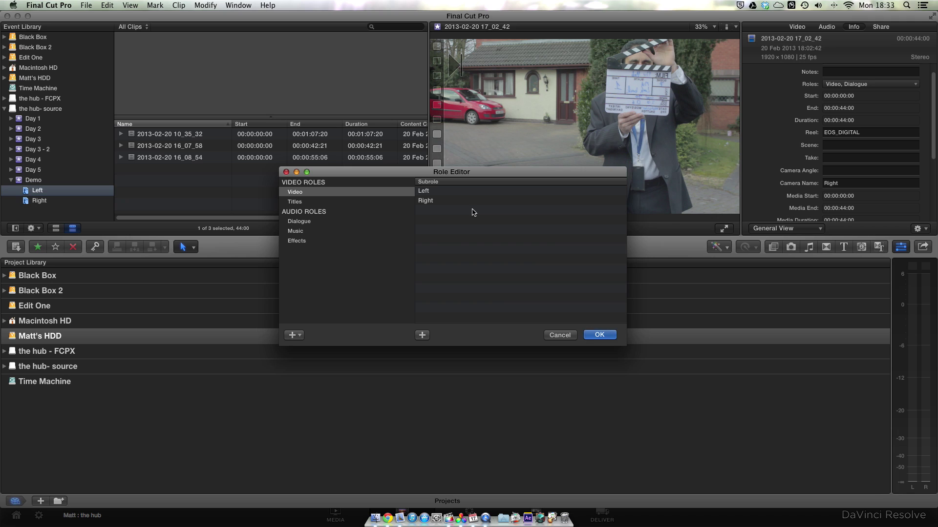
key("Return")
Step: Assign the Left video subrole to all three clips in the Left keyword collection
left_click_drag(210, 179, 187, 134)
left_click(205, 4)
mouse_move(268, 159)
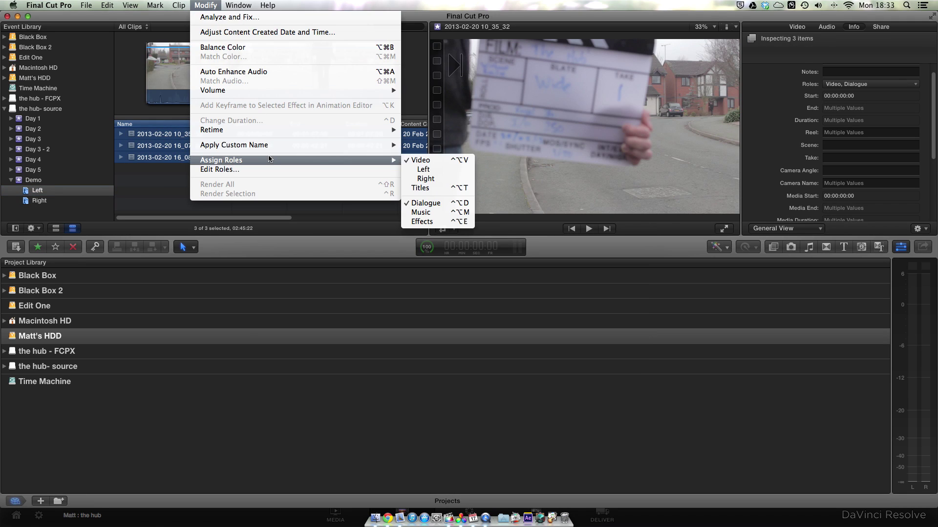
left_click(423, 169)
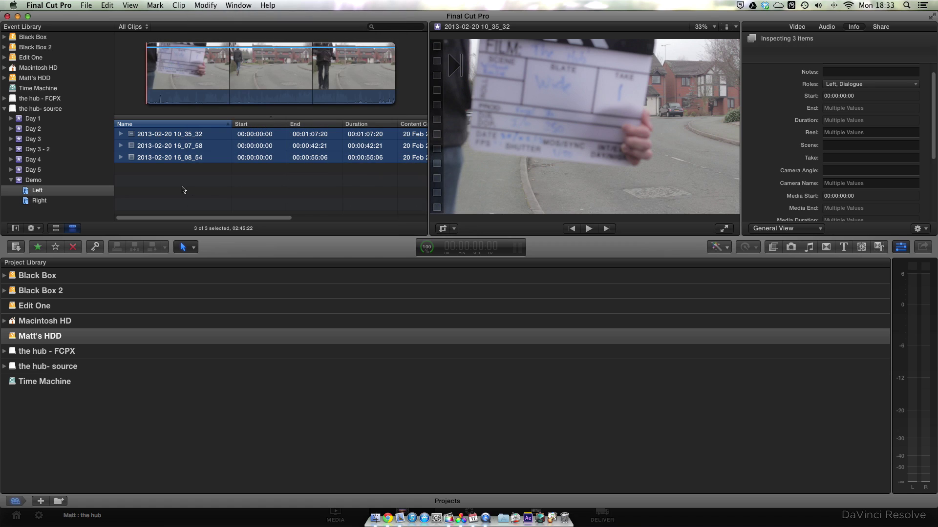
Step: Assign the Right video subrole to all three clips in the Right keyword collection
left_click(80, 201)
left_click(151, 183)
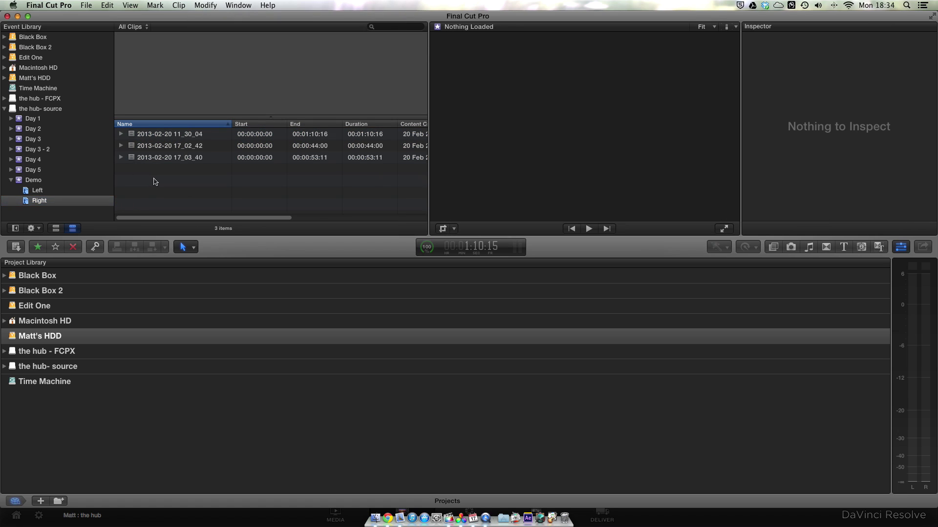
key("super+a")
left_click(205, 5)
mouse_move(257, 162)
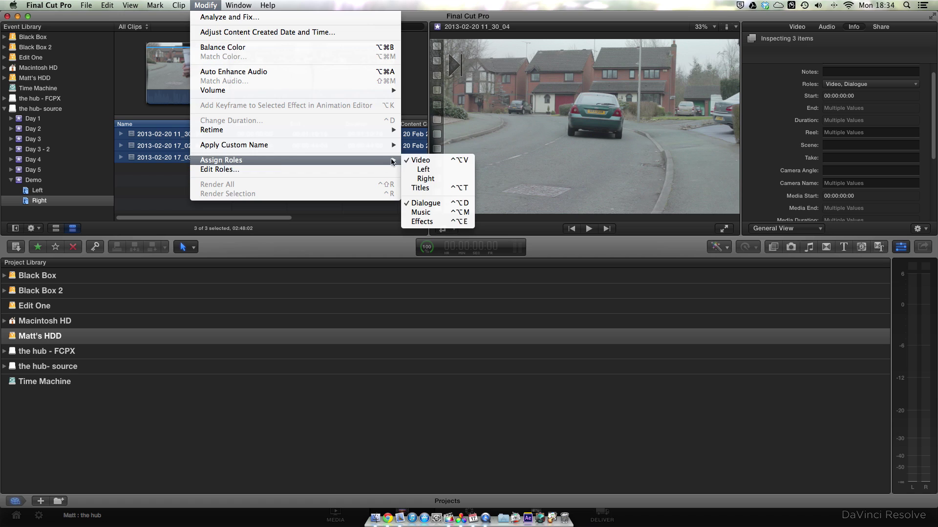
left_click(426, 179)
left_click(295, 200)
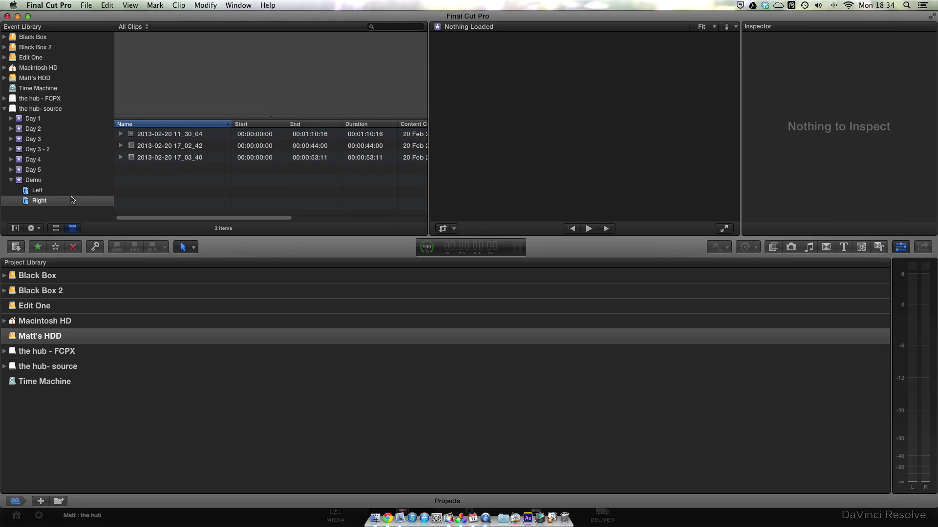
left_click(73, 190)
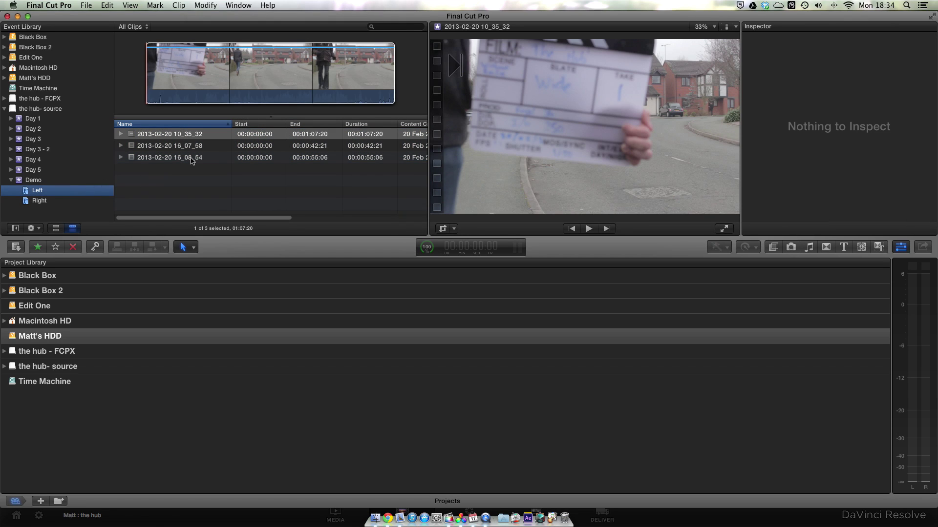
left_click(202, 137)
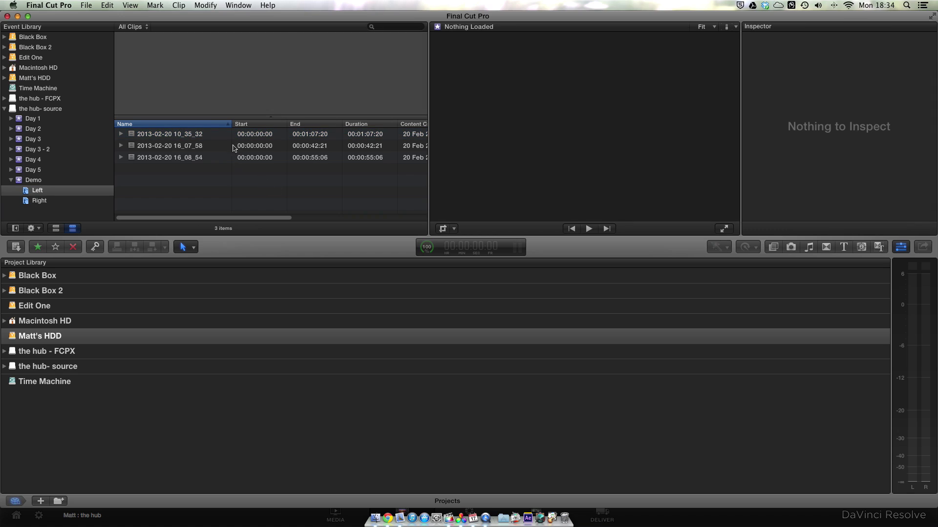
left_click(220, 136)
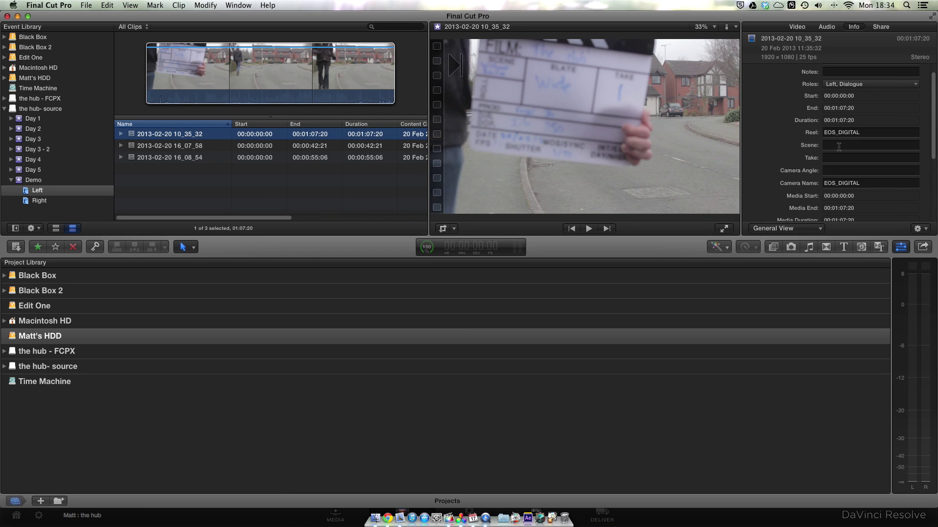
left_click(840, 145)
key("Tab")
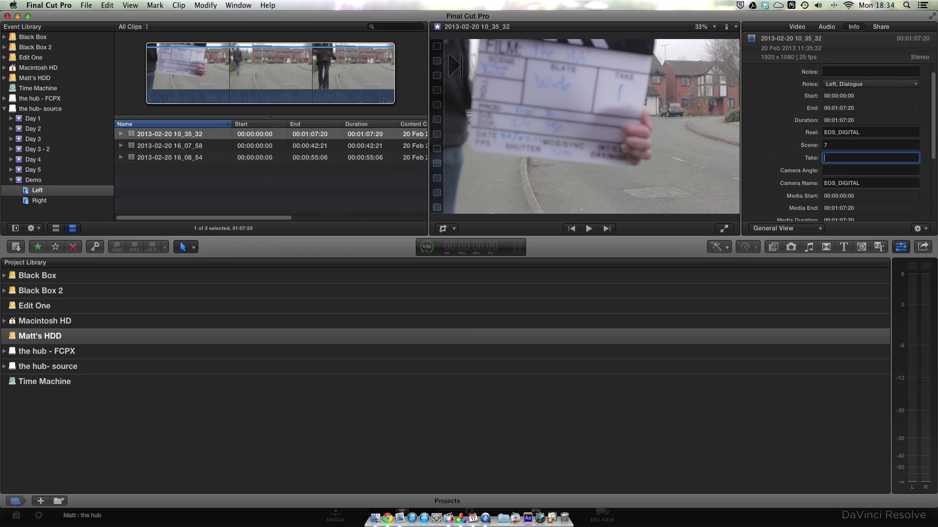
key("Tab")
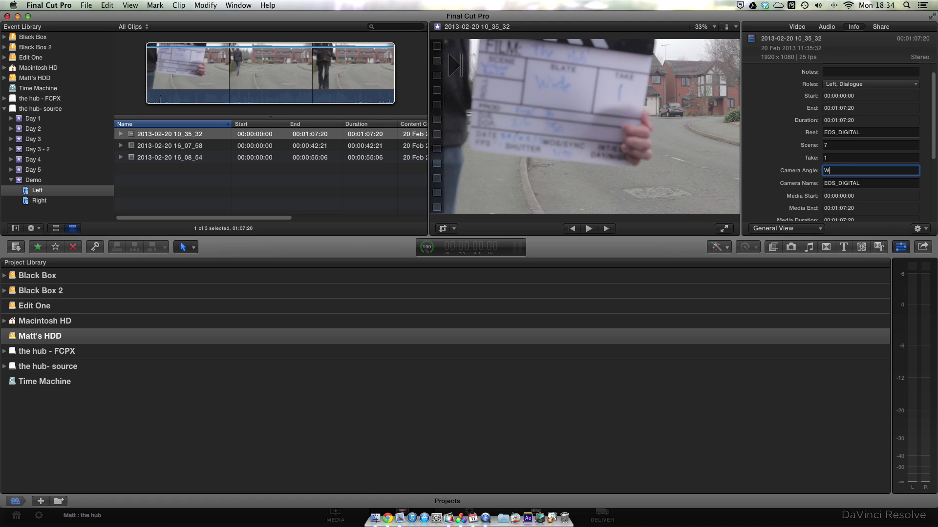
key("super+a")
key("Right")
left_click(373, 147)
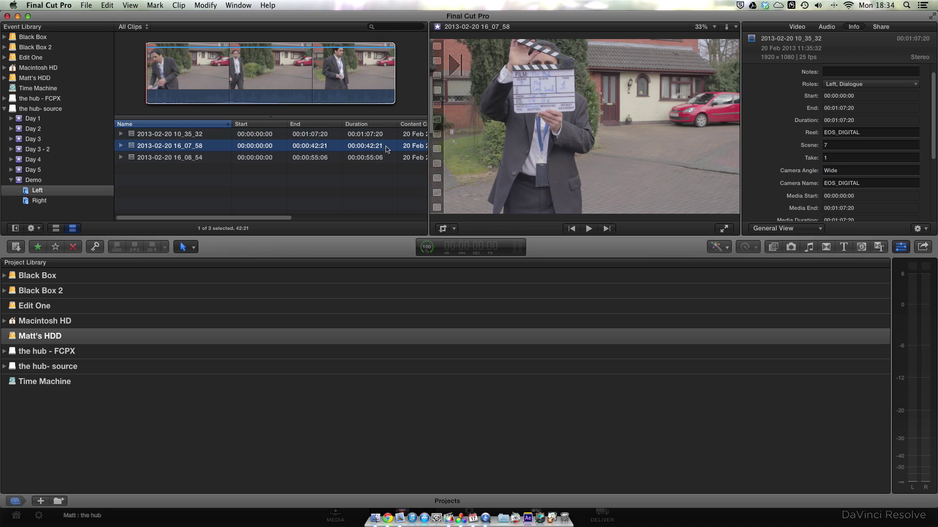
left_click(832, 144)
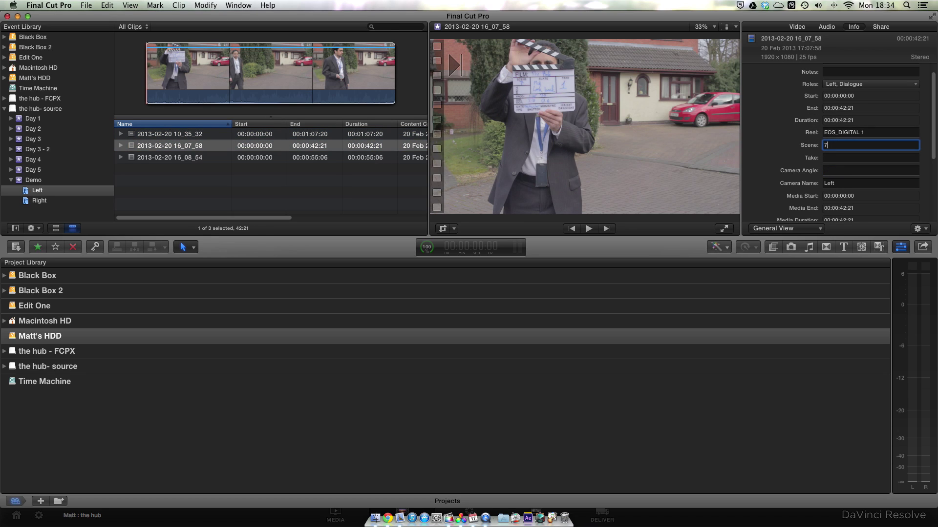
key("Tab")
key("Tab")
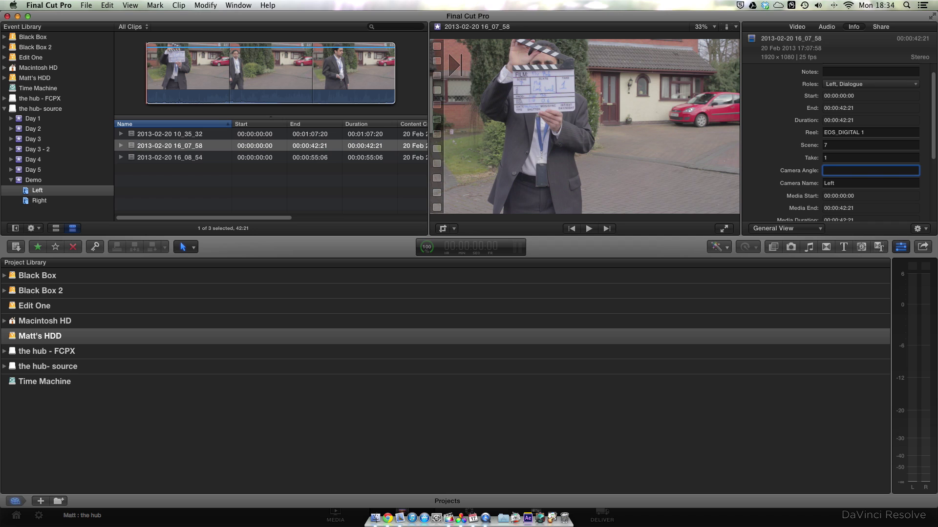
key("Tab")
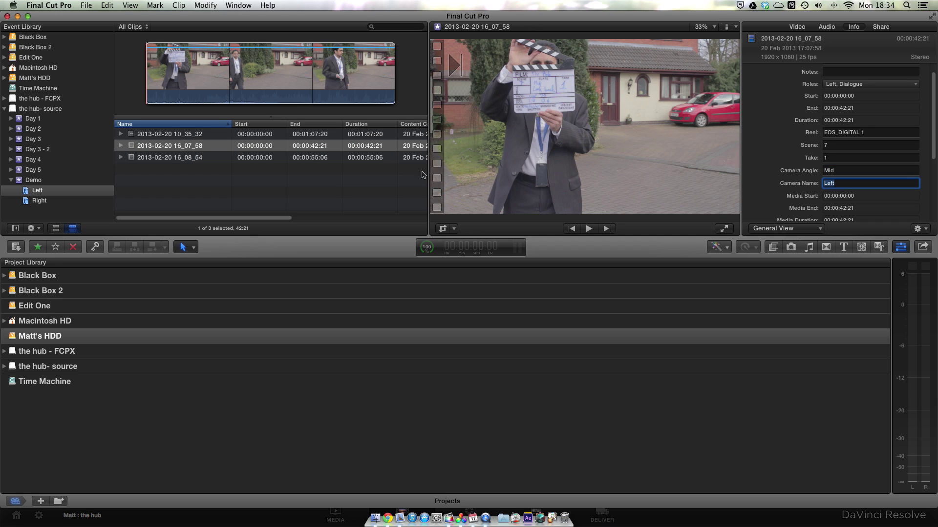
left_click(245, 158)
left_click(846, 145)
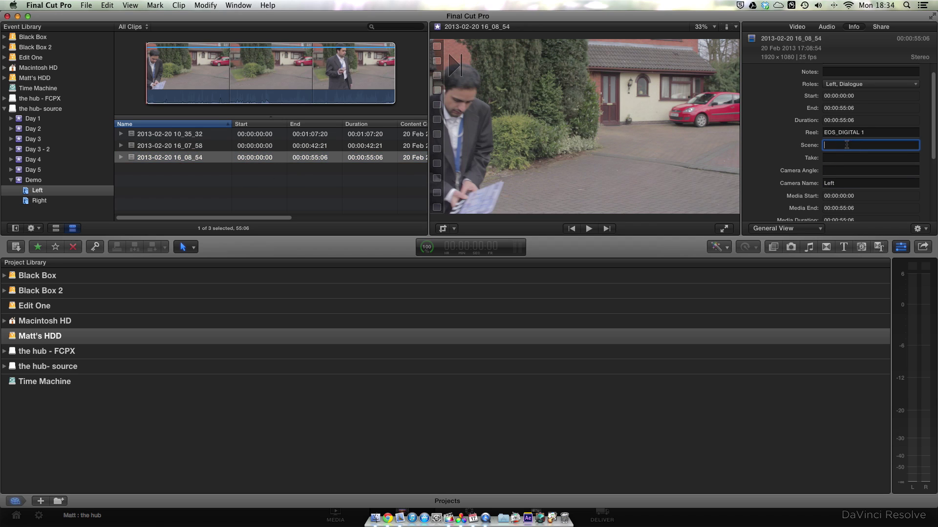
type("7")
key("Tab")
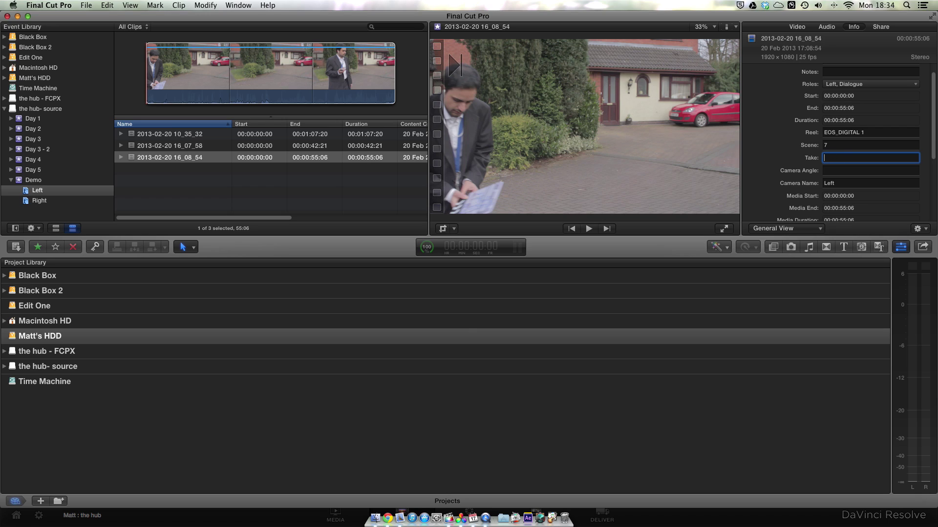
key("Tab")
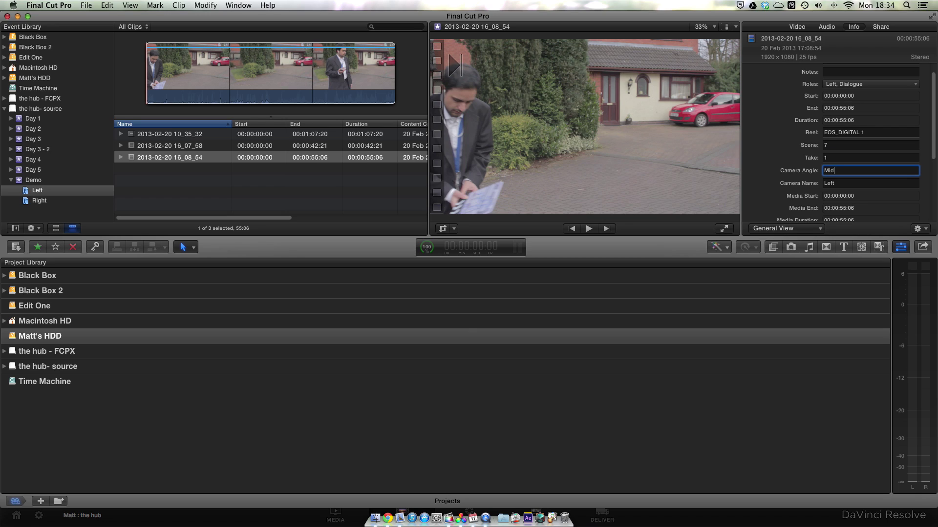
left_click(51, 201)
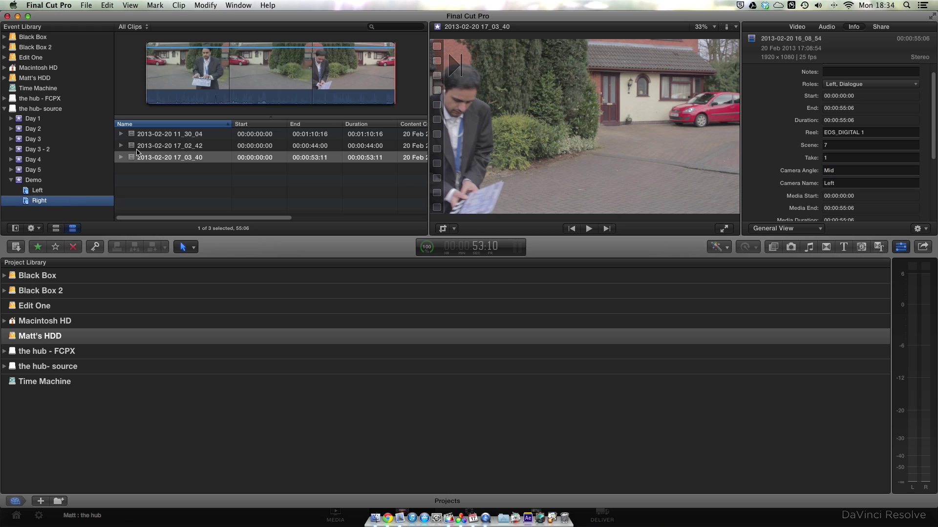
left_click(155, 135)
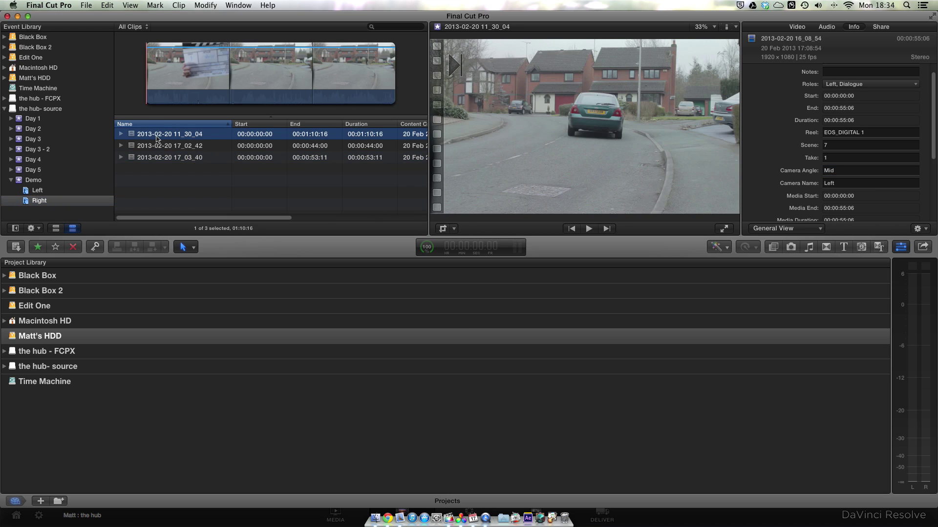
left_click(836, 144)
type("7")
left_click(840, 157)
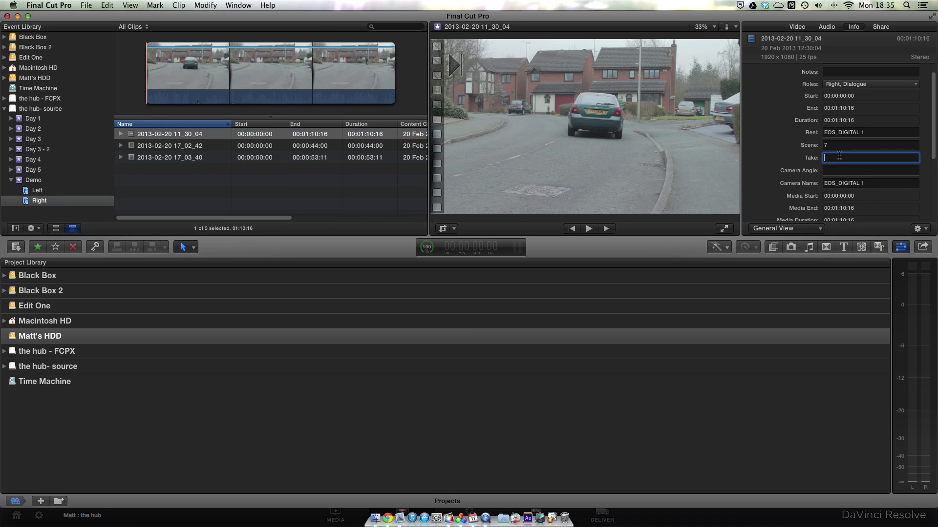
type("1")
left_click(840, 167)
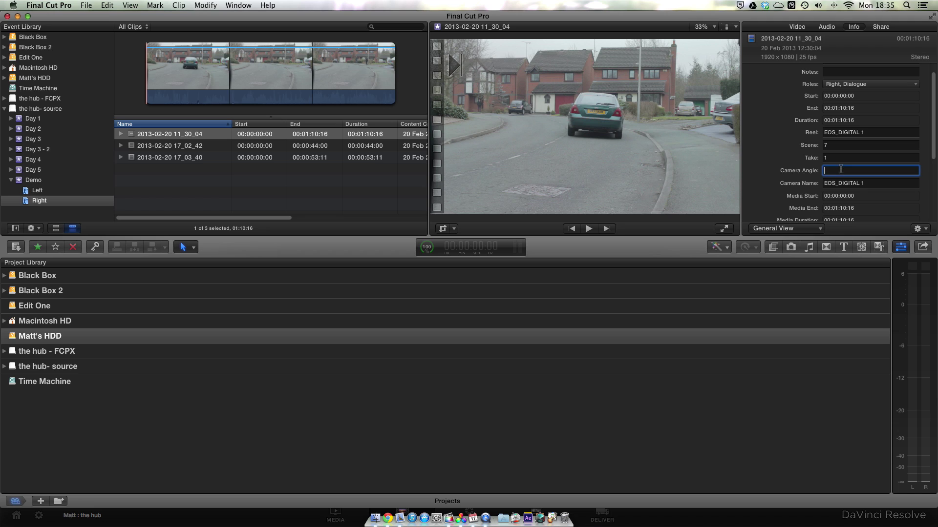
type("Wide")
left_click(165, 155)
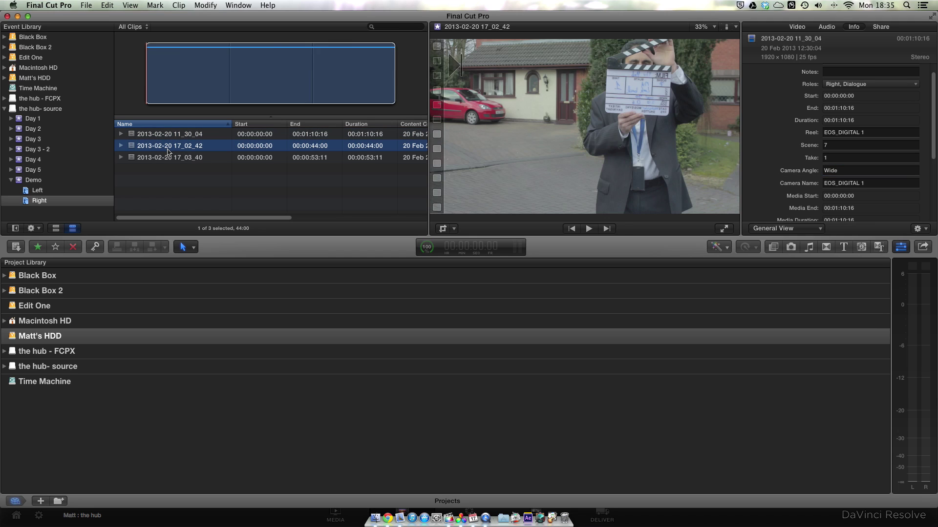
Step: Create a smart collection named Search in the Demo event
left_click(33, 180)
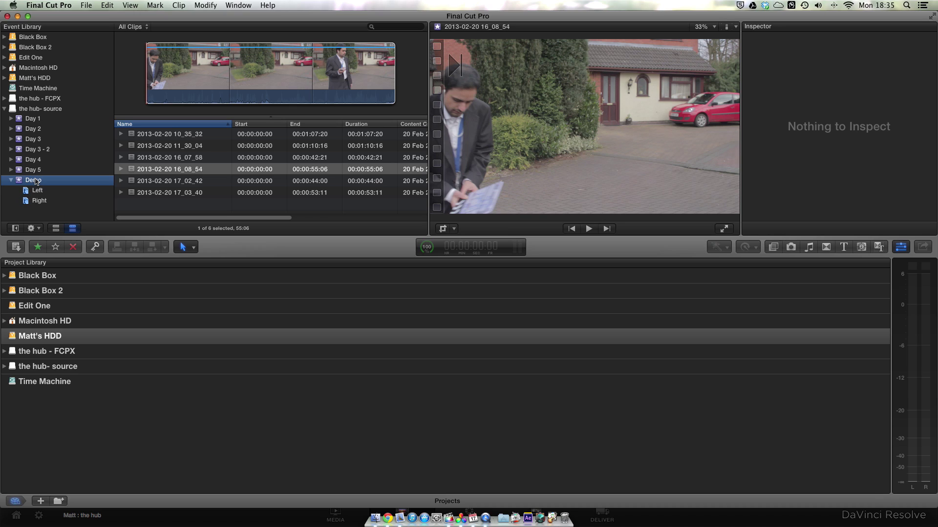
right_click(35, 182)
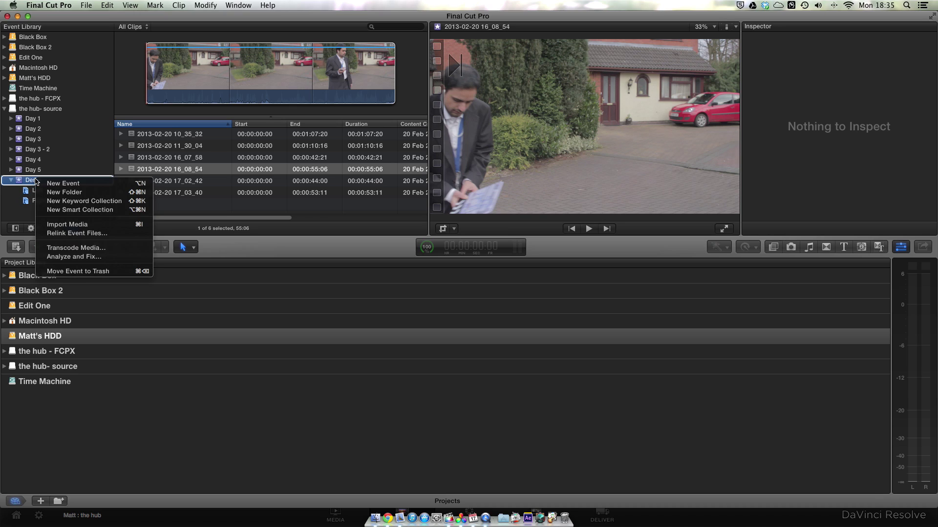
left_click(76, 210)
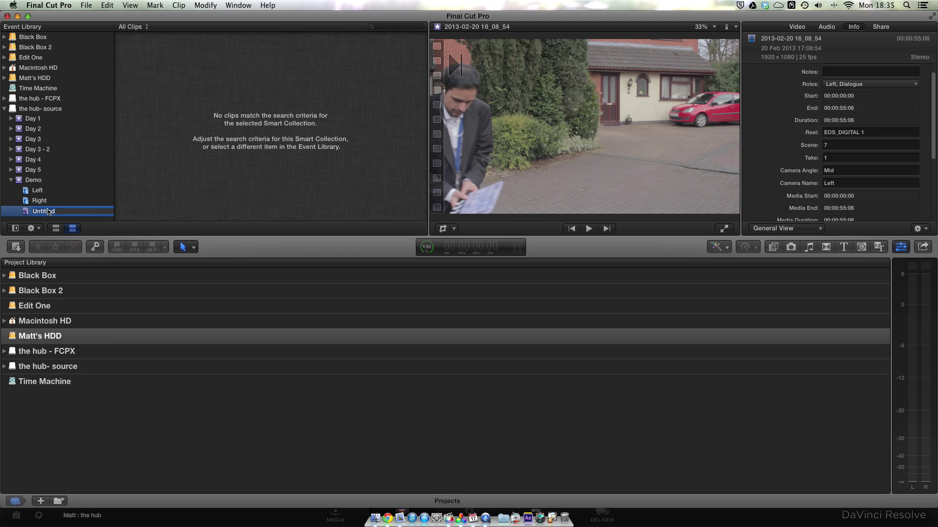
type("Search")
key("Return")
Step: Add a format rule to the Search smart collection that requires the scene to include 7
double_click(30, 216)
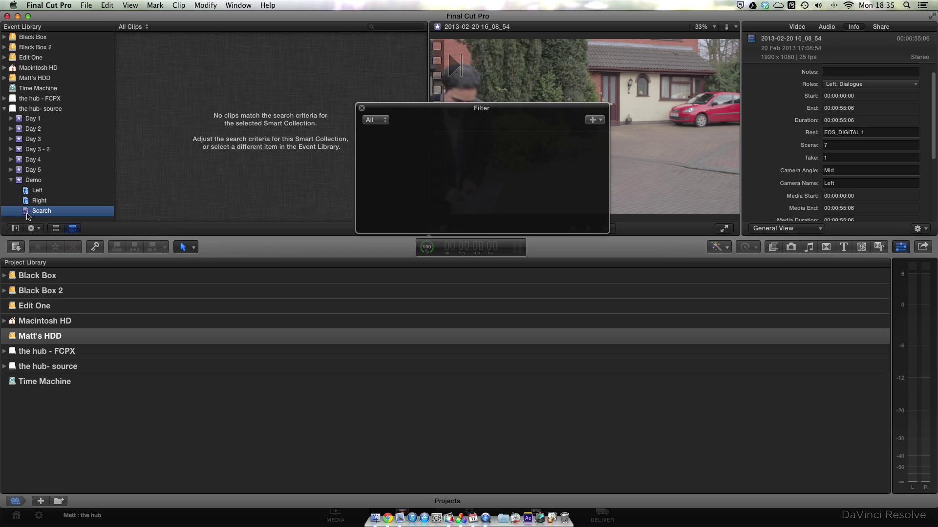
left_click(592, 120)
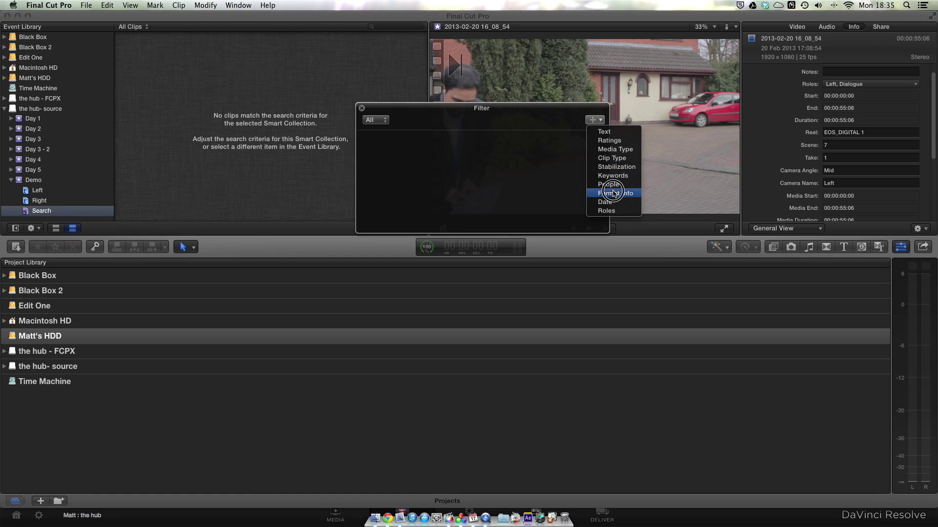
left_click(603, 192)
left_click(457, 142)
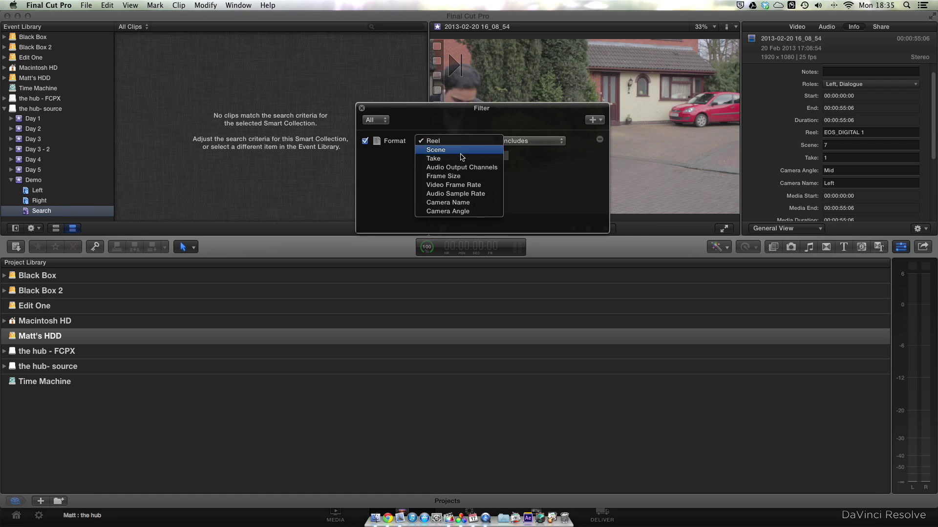
left_click(462, 150)
type("7")
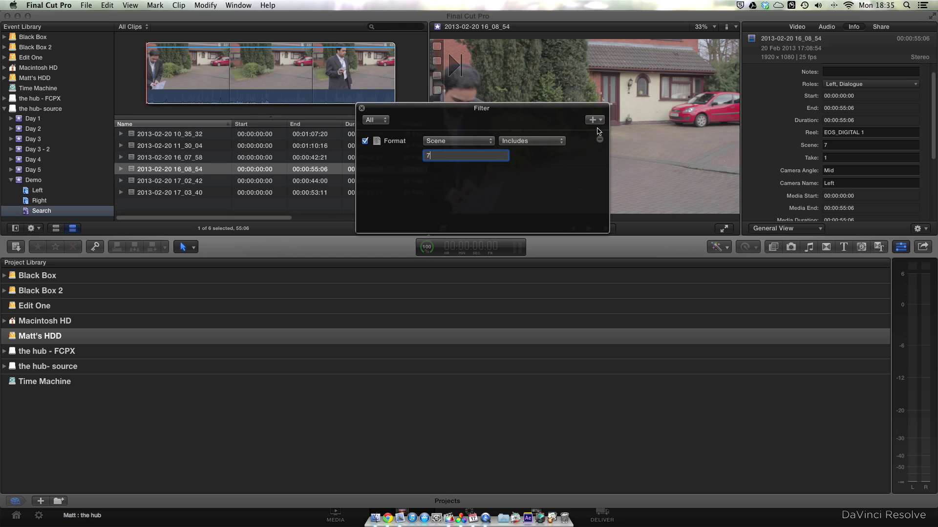
Step: Add a second format rule to the Search filter that requires the take to include 1
left_click(594, 120)
left_click(614, 193)
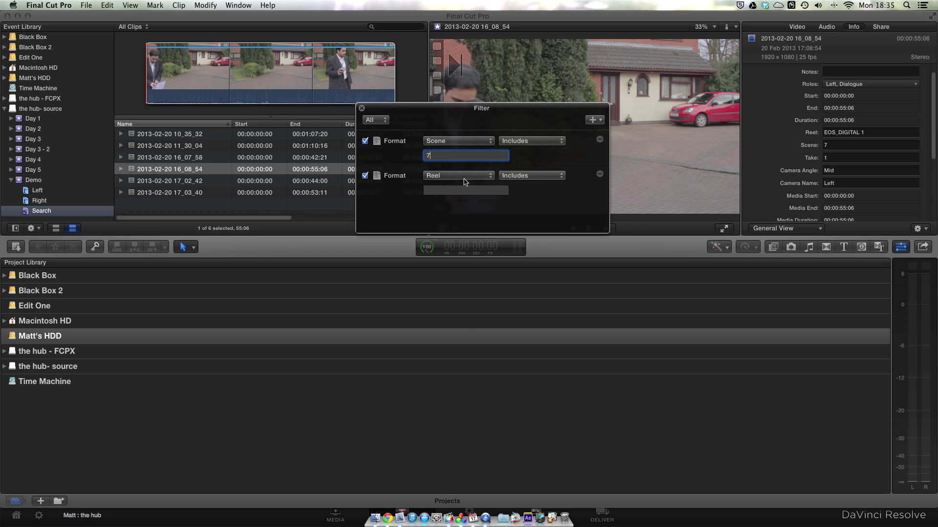
left_click(459, 175)
left_click(463, 194)
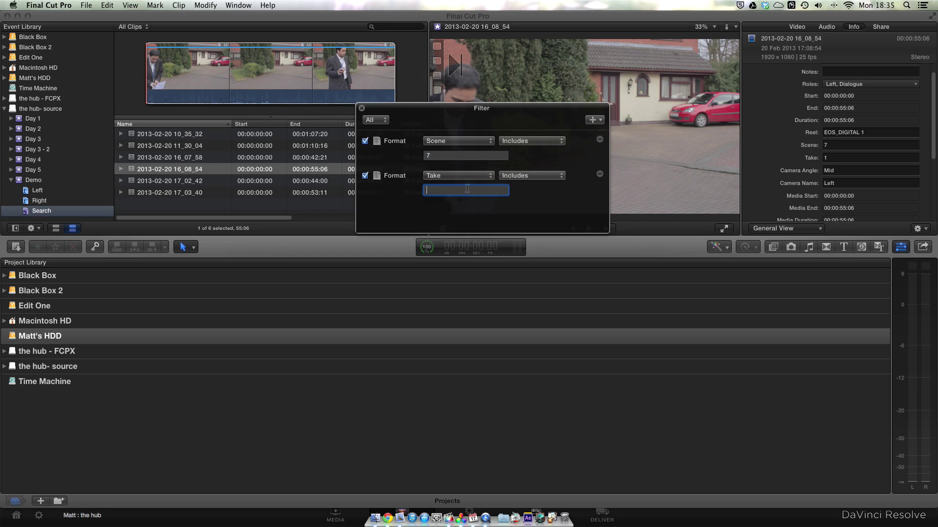
type("1")
Step: Add a third format rule that requires the camera angle to include Wide, and close the Search filter
left_click(594, 119)
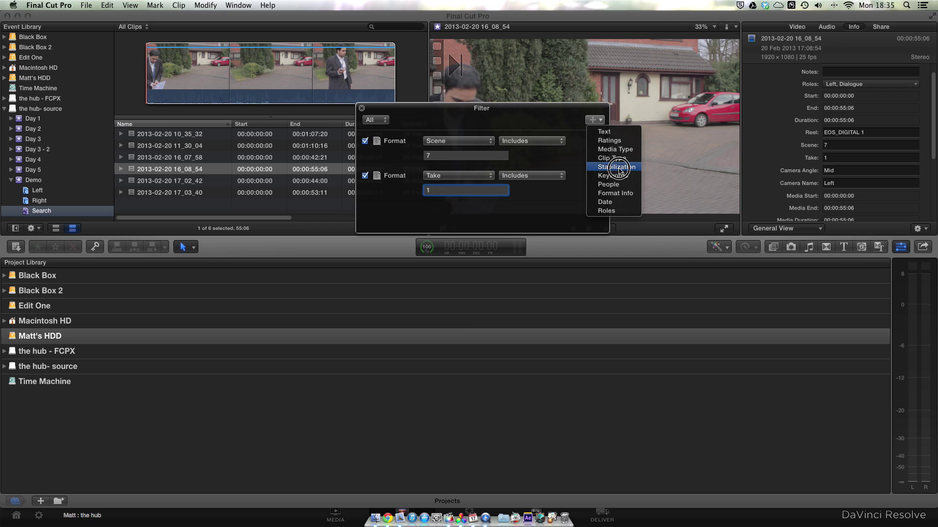
left_click(614, 193)
left_click(478, 209)
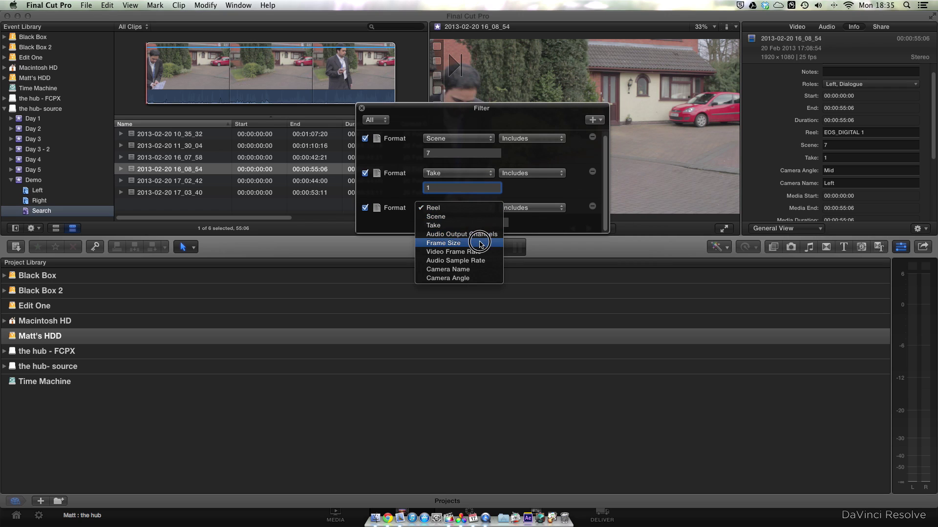
left_click(466, 279)
left_click(464, 223)
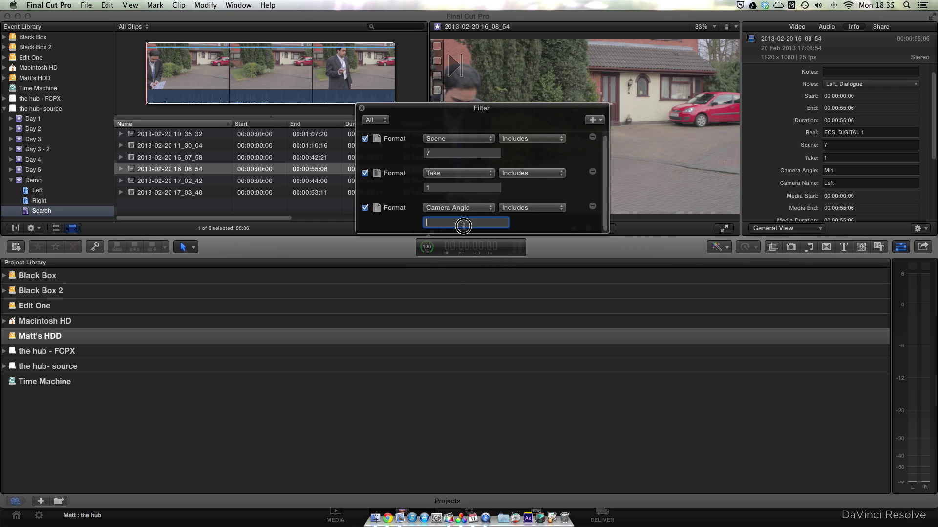
type("Wide")
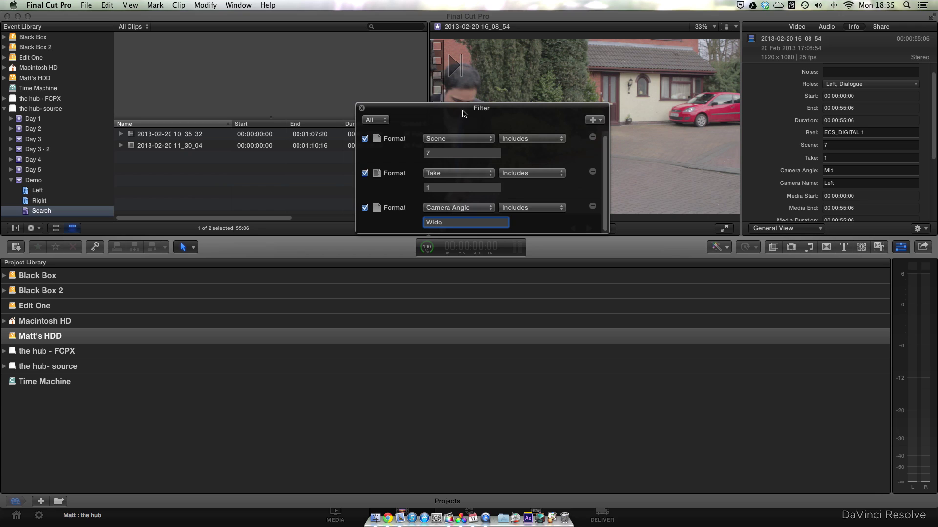
left_click_drag(474, 111, 436, 88)
left_click(323, 86)
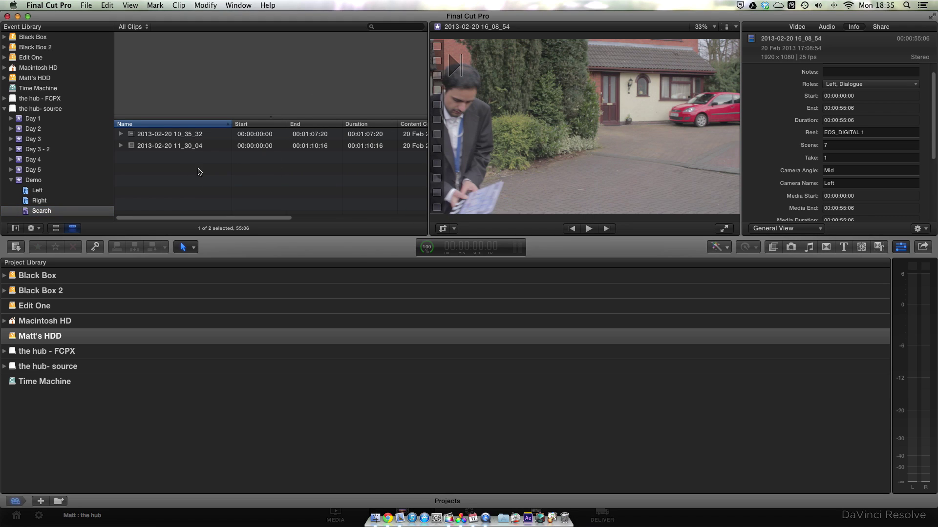
left_click_drag(218, 172, 168, 134)
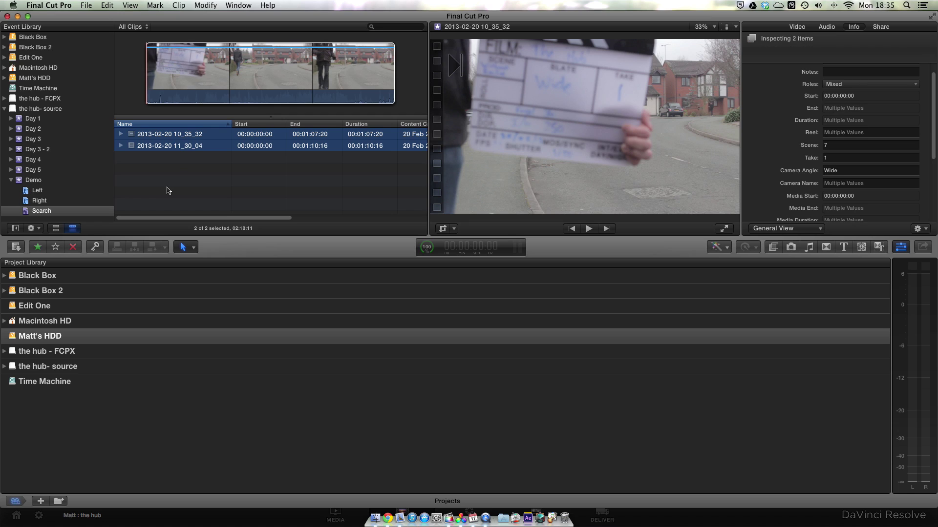
right_click(176, 137)
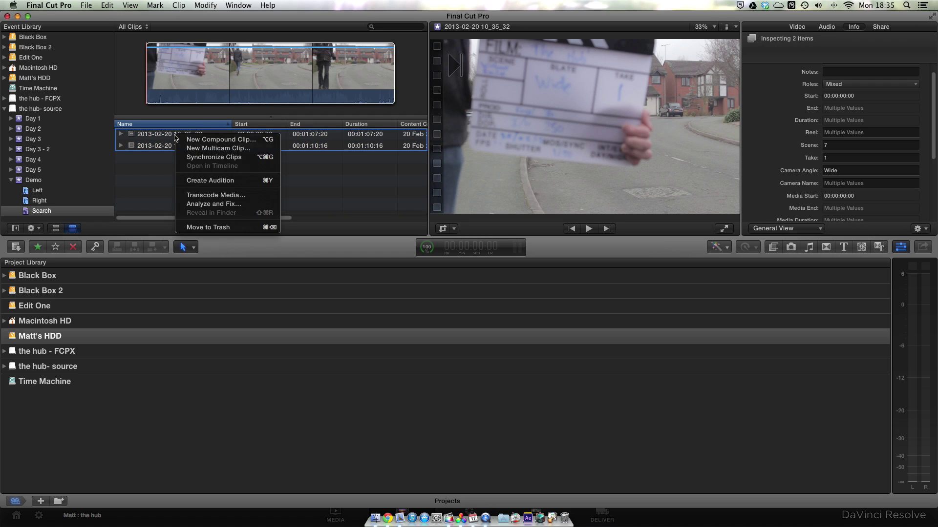
left_click(194, 158)
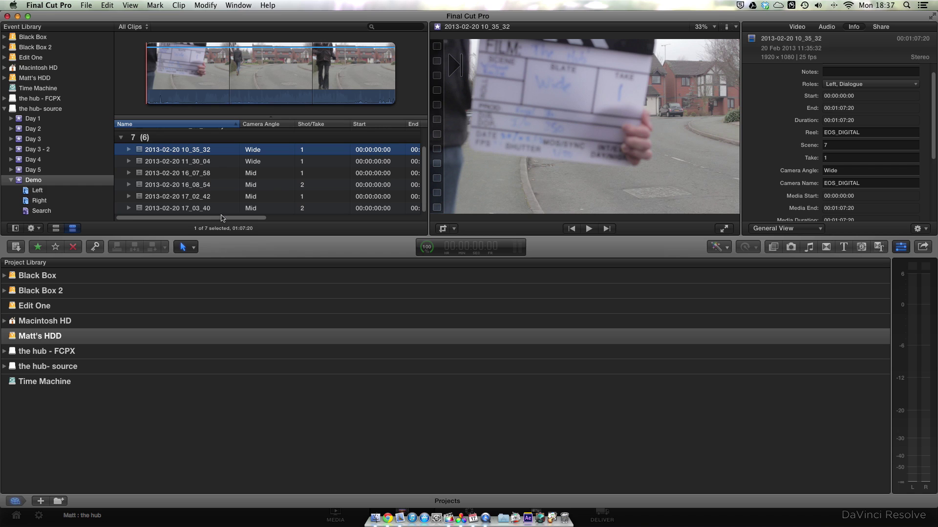
left_click(197, 174)
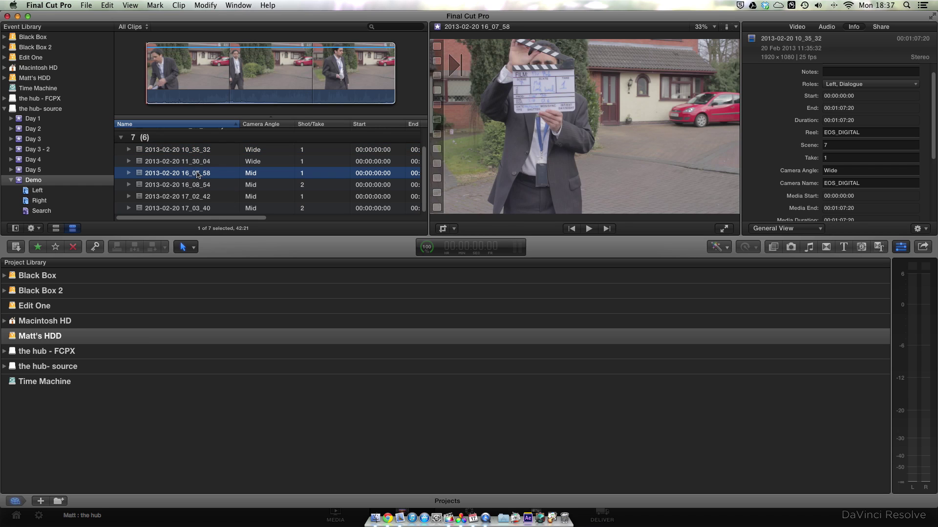
left_click(200, 198, "super")
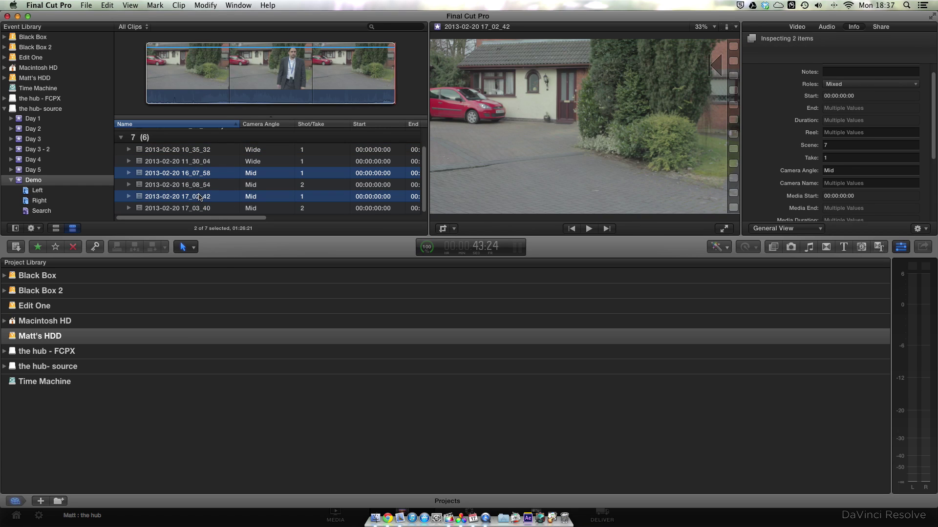
right_click(201, 197)
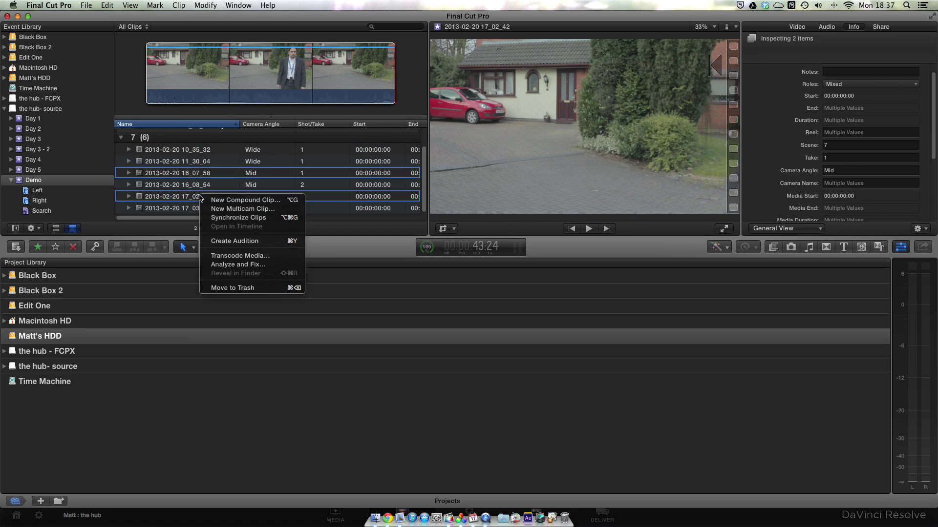
left_click(220, 217)
scroll(219, 208, "down", 1)
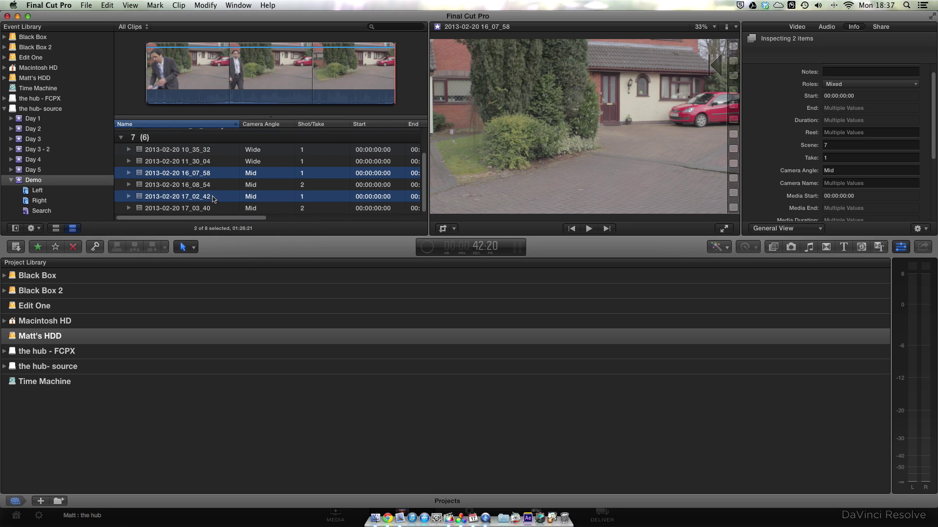
left_click(201, 186)
left_click(203, 208, "super")
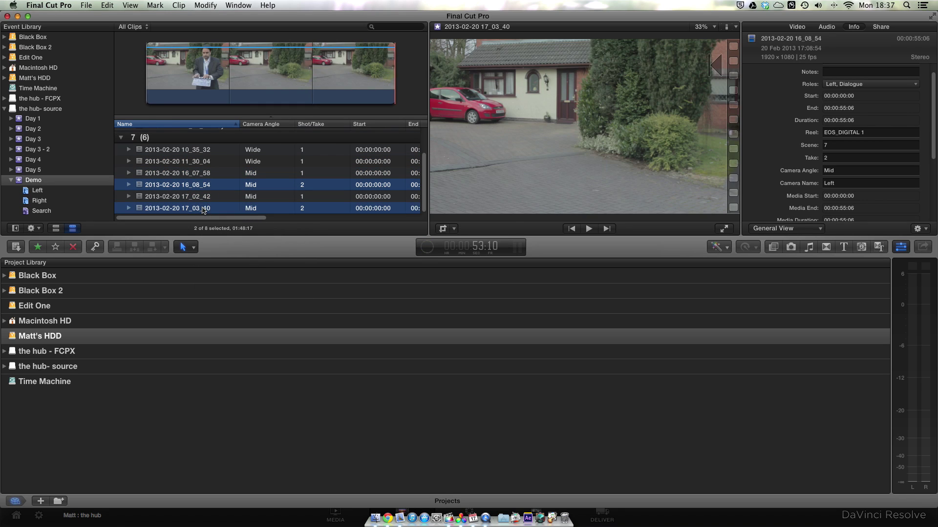
right_click(203, 208)
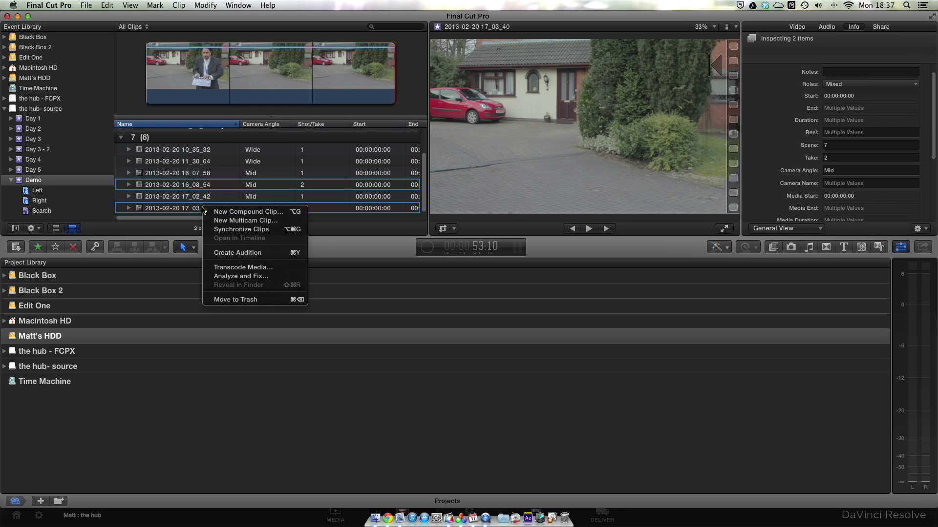
left_click(234, 229)
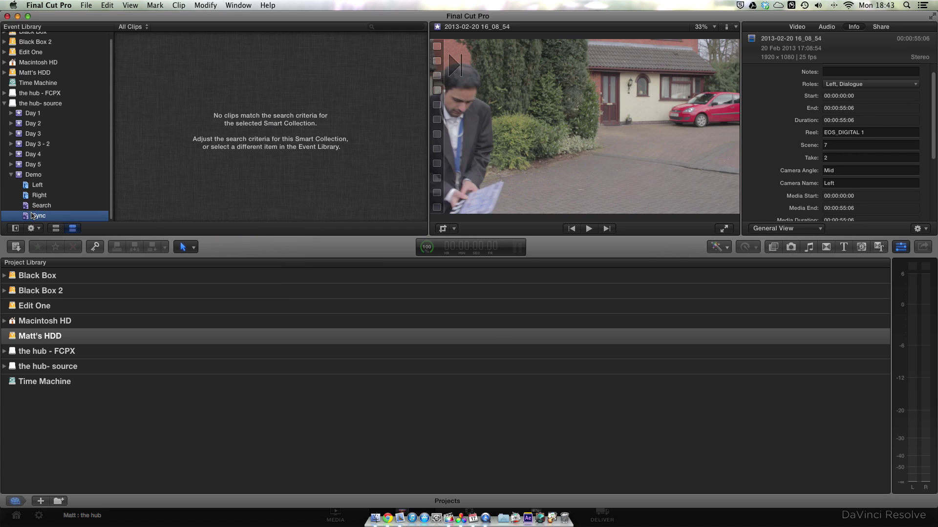
Step: Set the Sync smart collection to gather clips whose text includes "sync", and close its filter
double_click(49, 215)
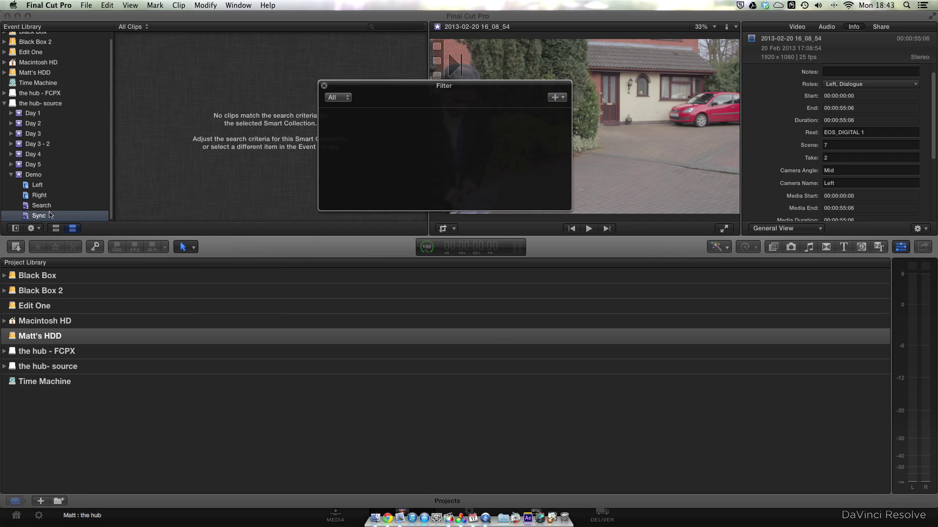
left_click(556, 97)
left_click(563, 110)
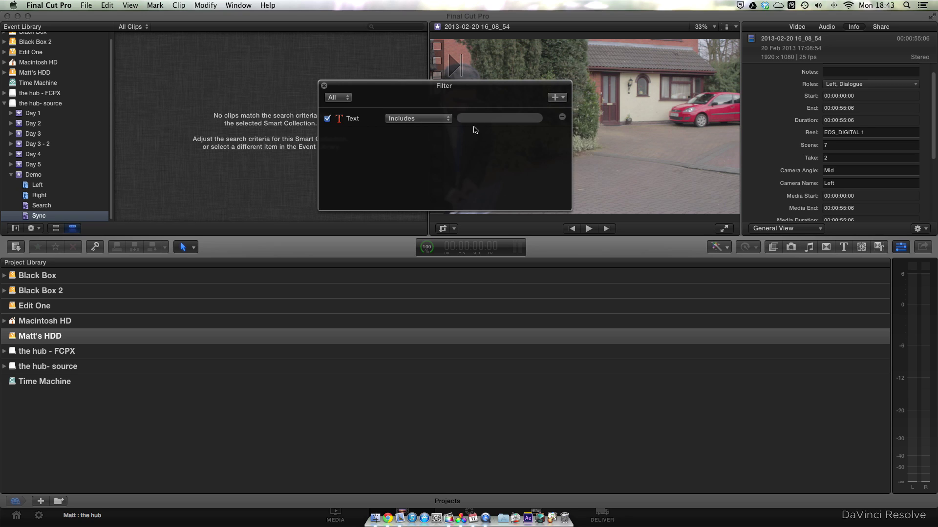
left_click(483, 117)
type("sync")
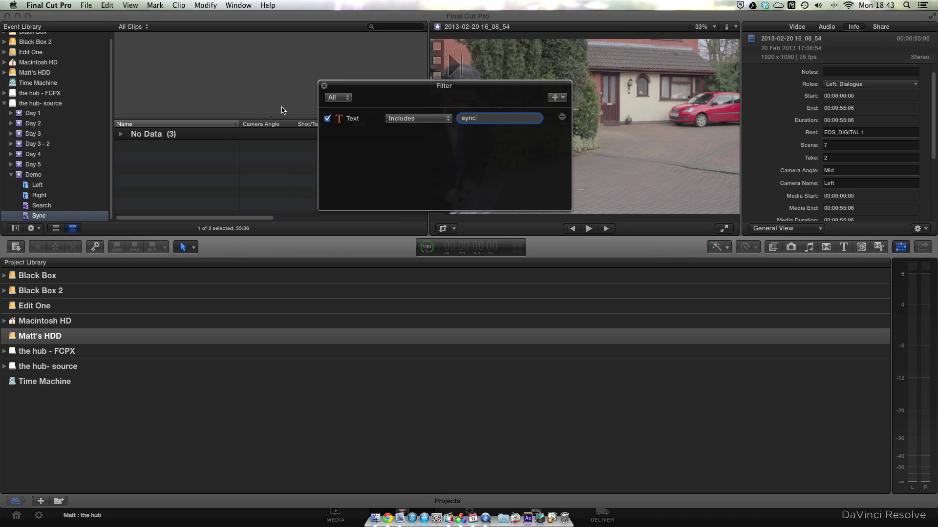
left_click(323, 86)
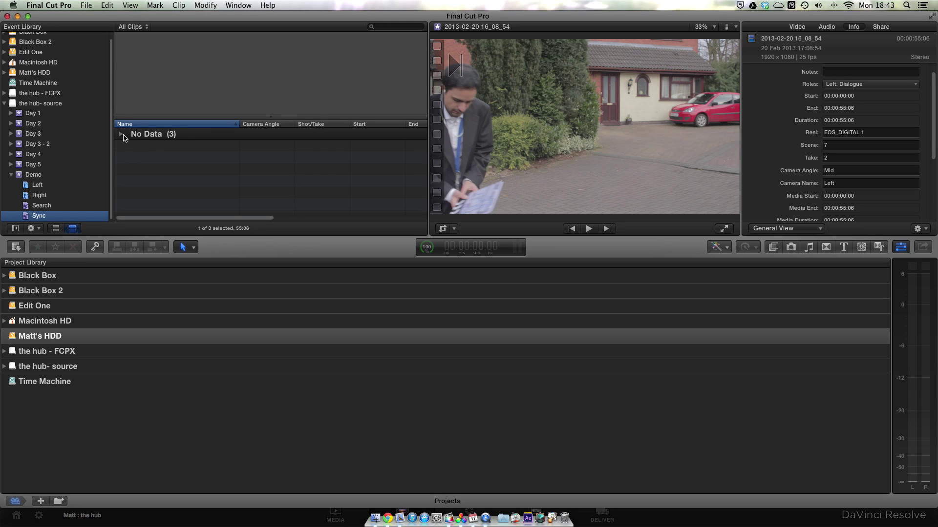
Step: Expand the No Data group in the Sync collection and widen the Name column to fit the full clip names
left_click(121, 134)
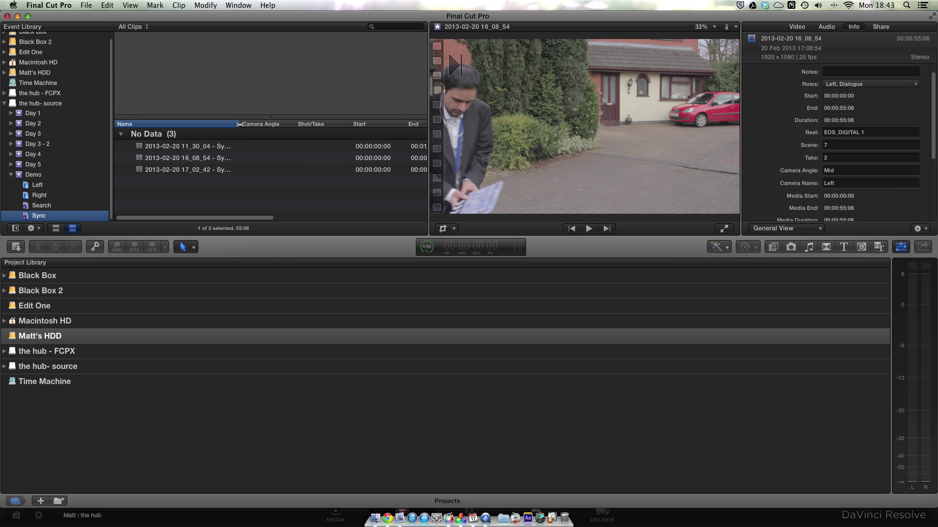
left_click_drag(239, 125, 288, 125)
left_click(205, 147)
right_click(206, 148)
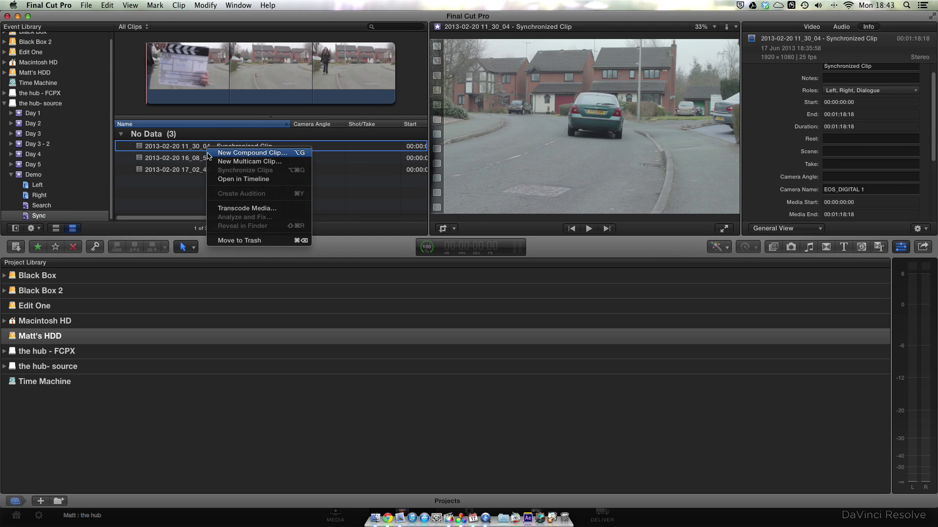
left_click(221, 181)
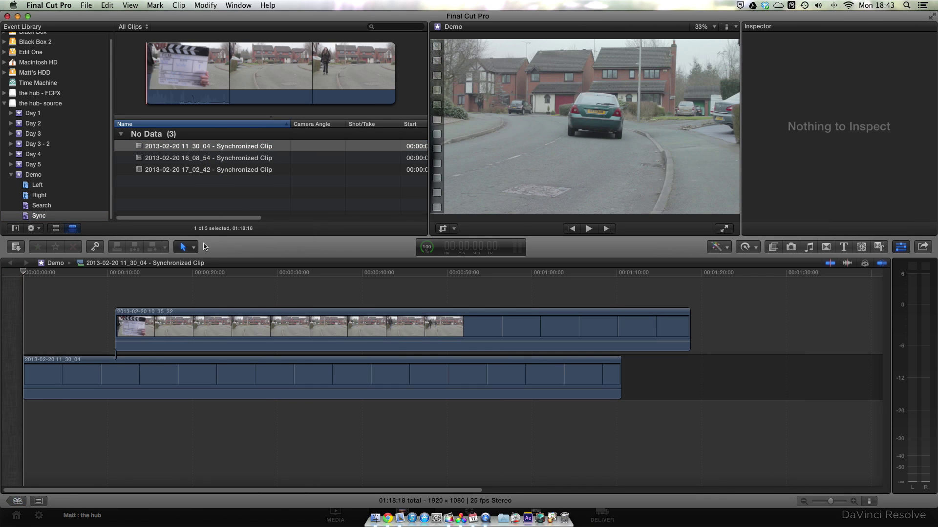
left_click_drag(131, 273, 149, 280)
key("super+equal")
key("super+equal")
key("super+equal")
key("super+equal")
key("super+equal")
key("super+equal")
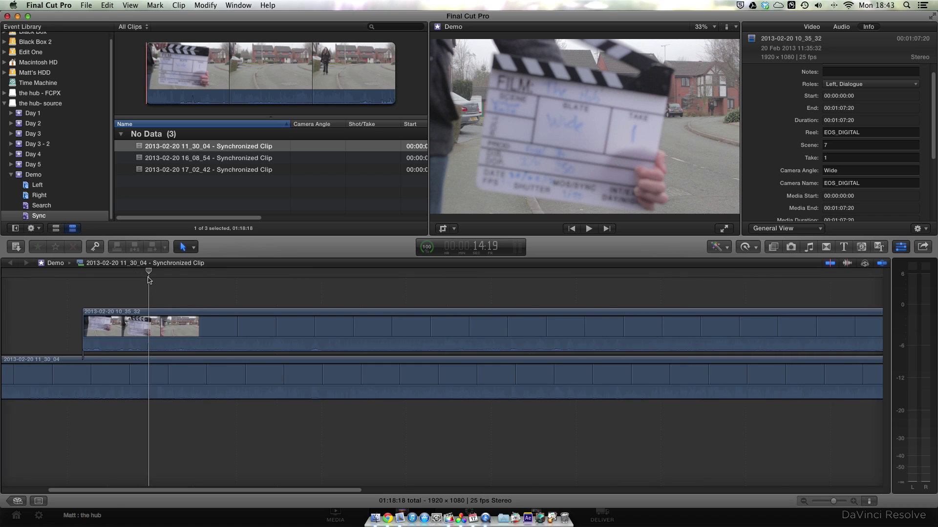
key("super+equal")
key("super+equal")
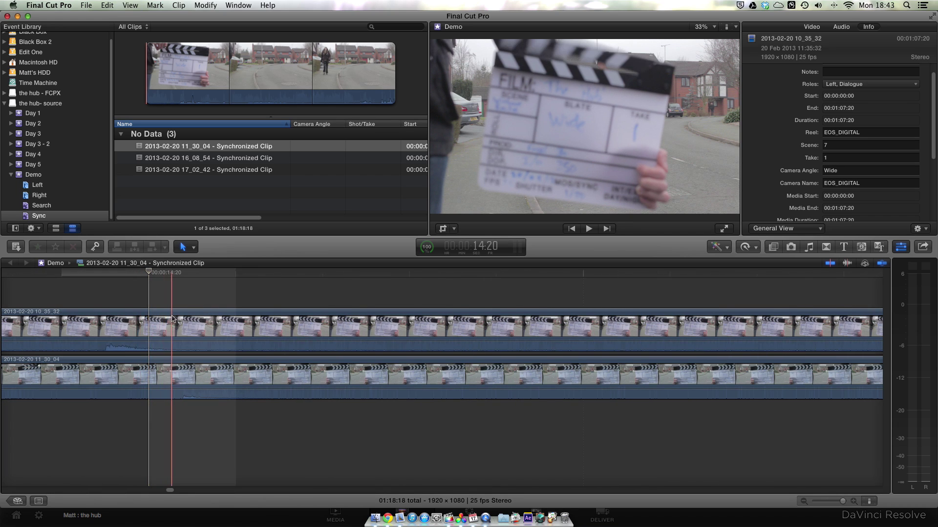
left_click_drag(227, 317, 283, 317)
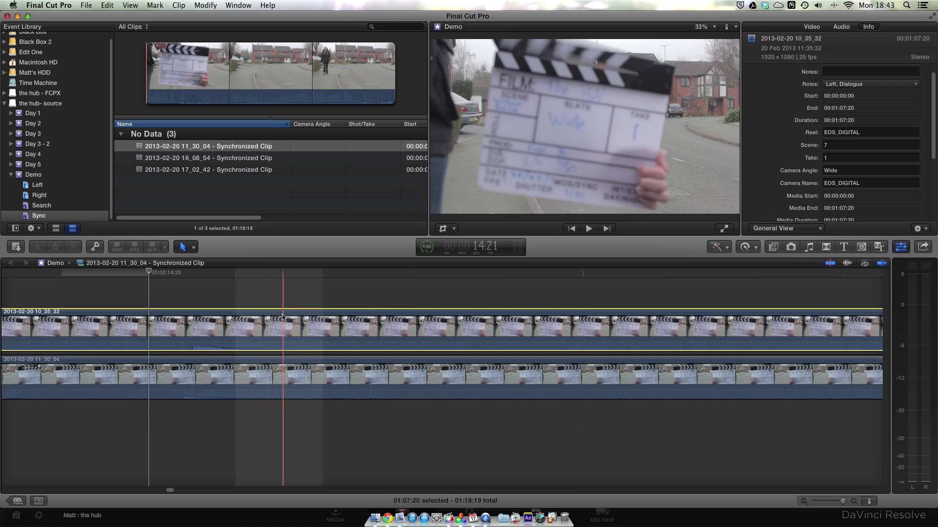
key("super+minus")
key("super+minus")
key("super+minus")
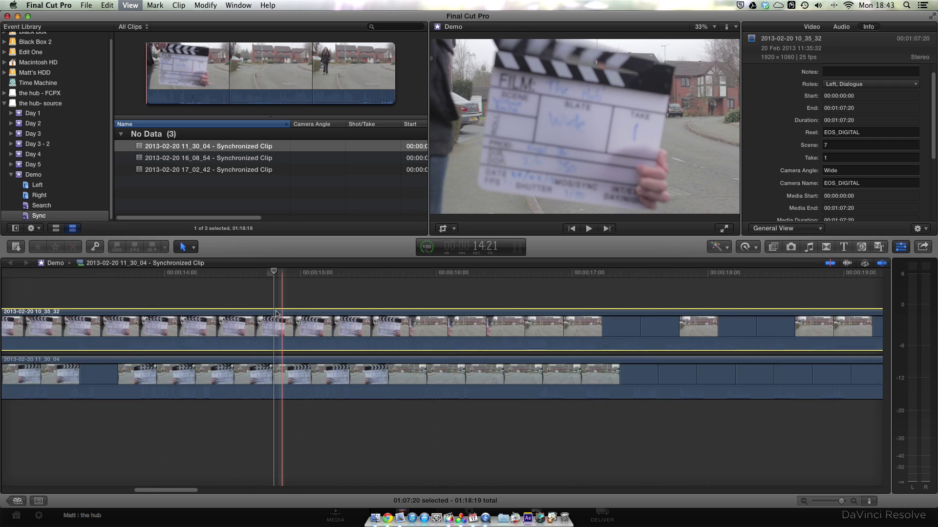
left_click_drag(150, 329, 282, 329)
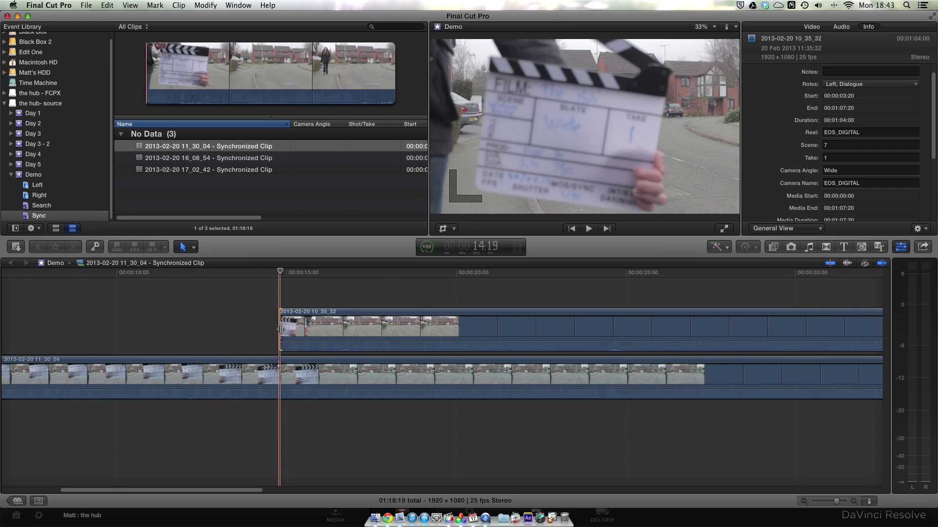
key("super+minus")
key("super+minus")
left_click_drag(24, 369, 149, 367)
left_click_drag(687, 331, 617, 331)
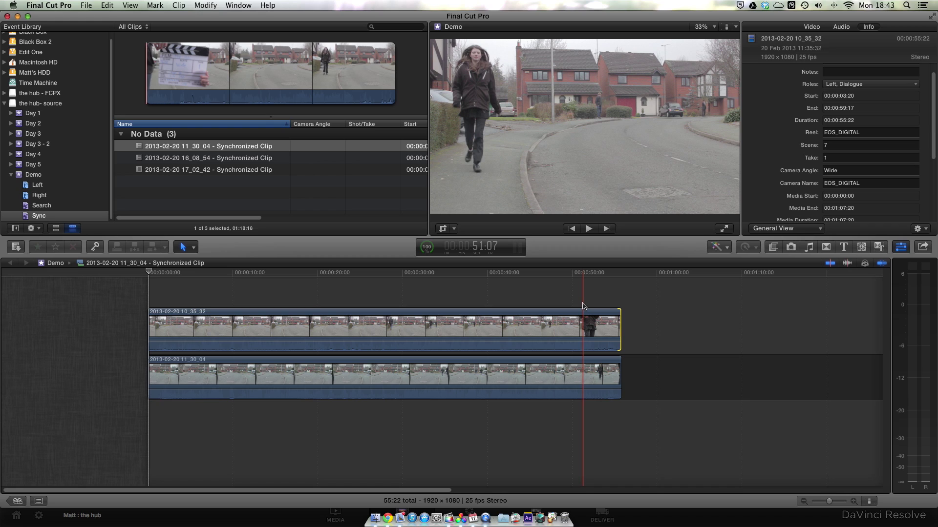
left_click(223, 147)
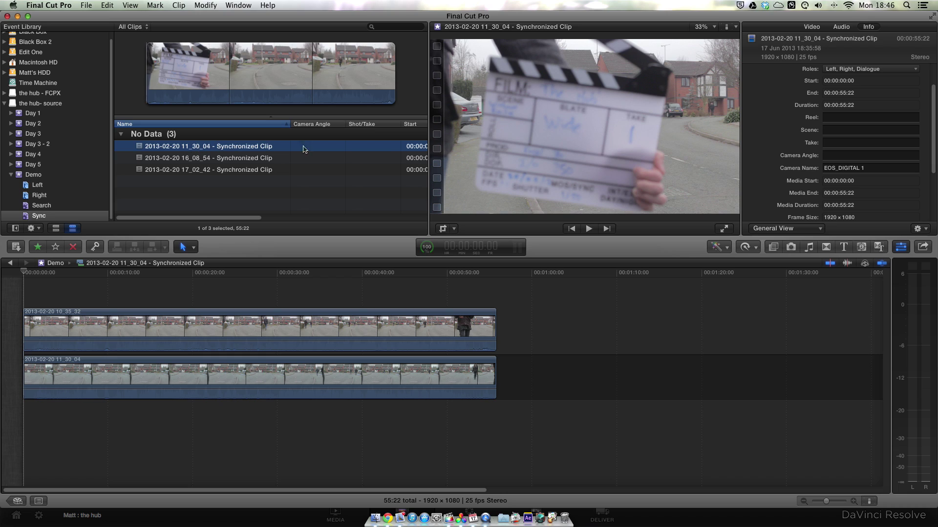
left_click(876, 118)
left_click(866, 129)
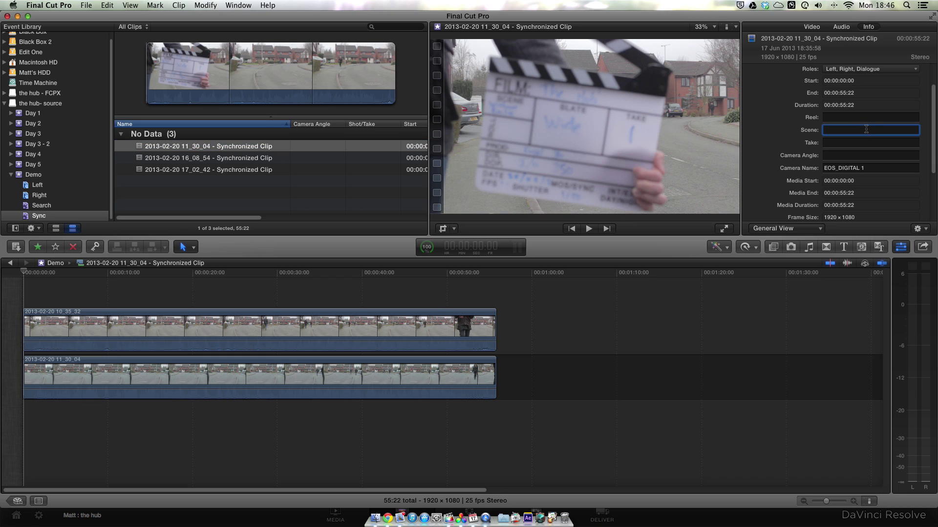
type("7")
left_click(865, 143)
type("1")
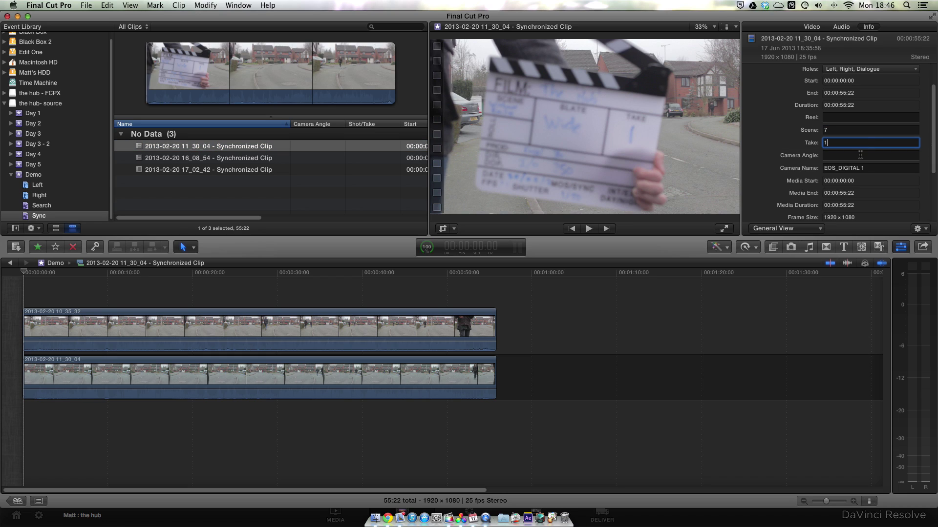
left_click(859, 155)
type("Wide")
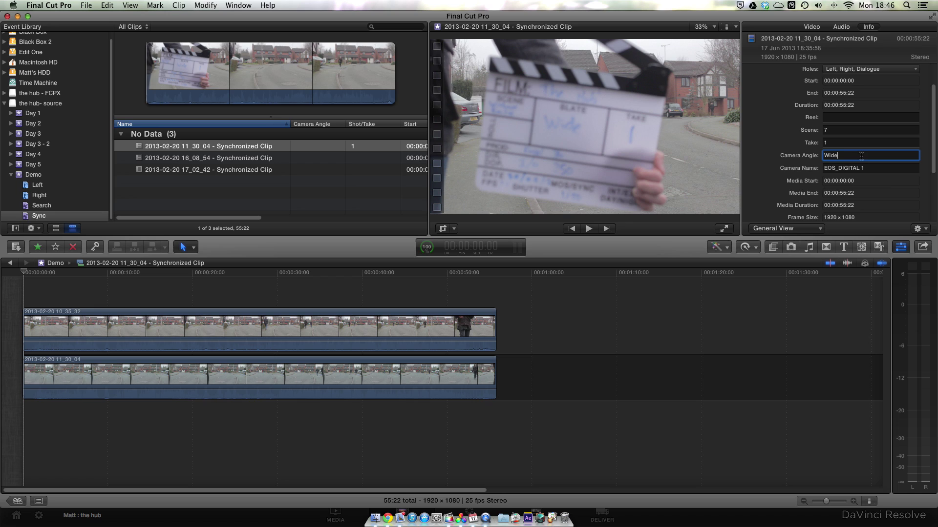
left_click(918, 228)
left_click(910, 250)
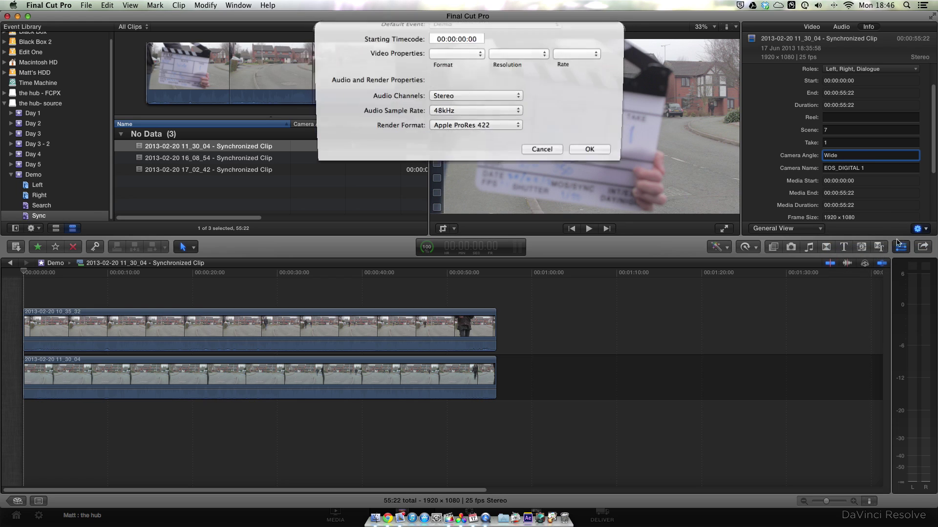
left_click(451, 63)
double_click(449, 63)
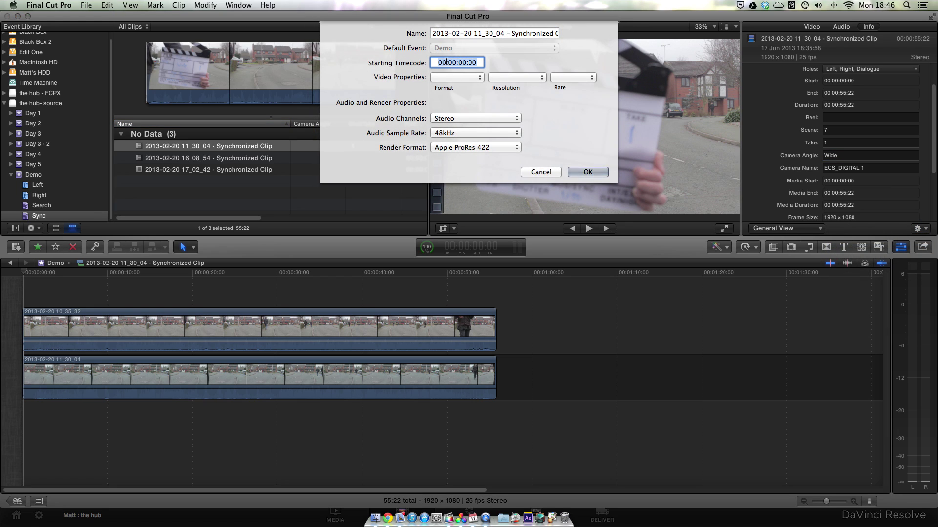
key("BackSpace")
type("18:")
type("35:54:")
type("00")
key("Tab")
key("Return")
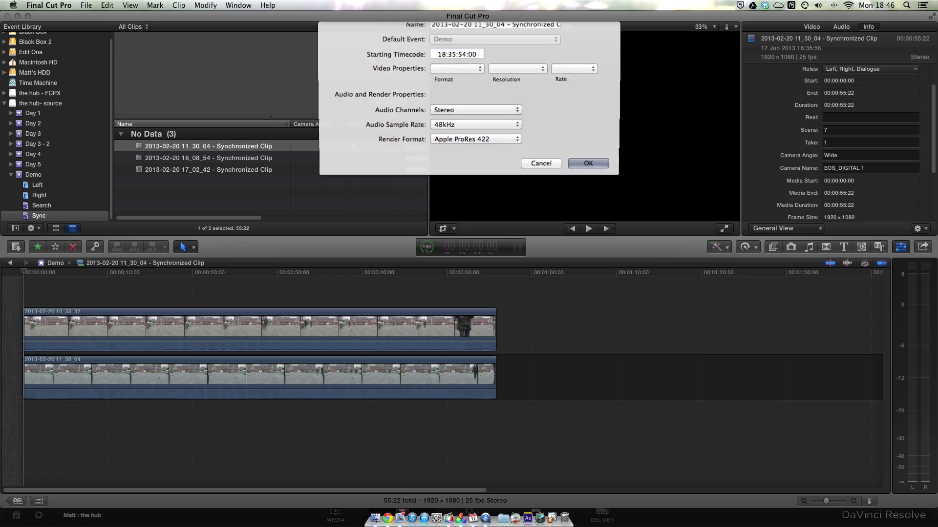
Step: Expand the scene 7 group and create a custom naming preset with the format Scene--Angle--Shot/Take for its synchronized clips
left_click(225, 159)
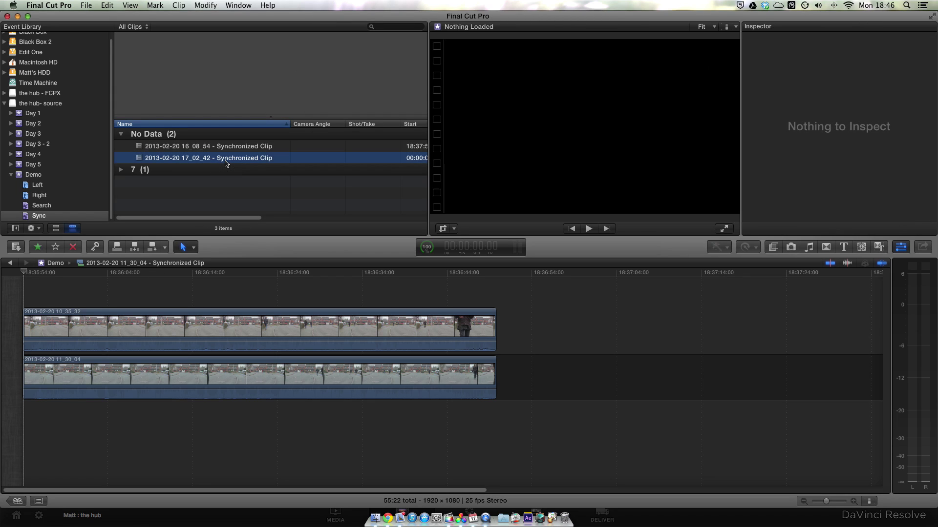
left_click(121, 170)
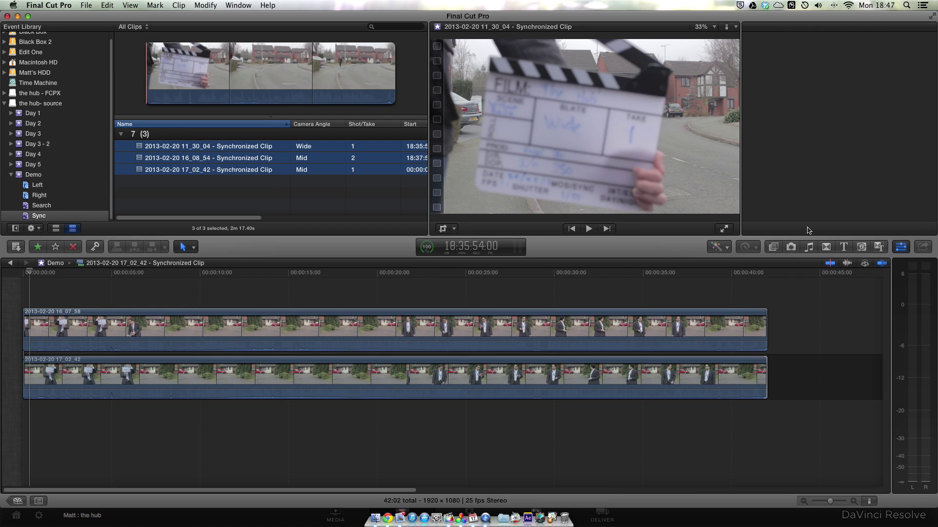
left_click(918, 229)
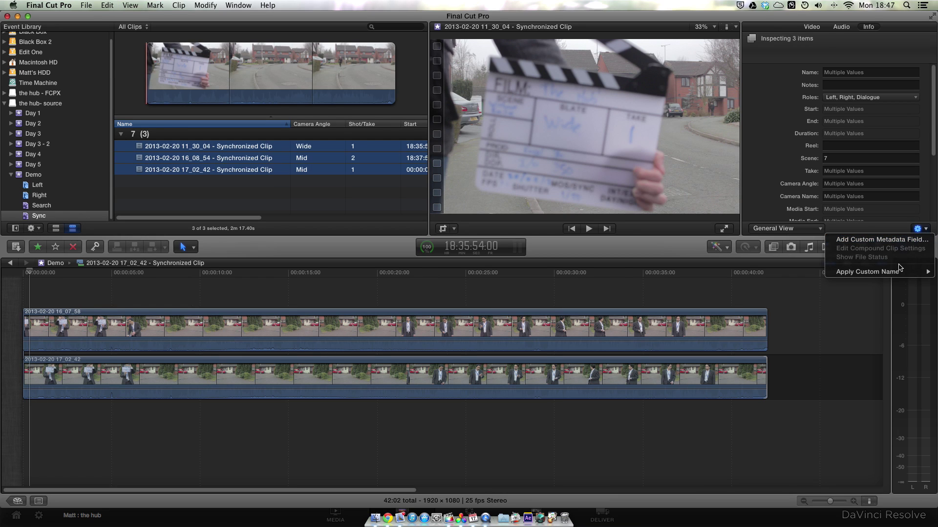
mouse_move(899, 272)
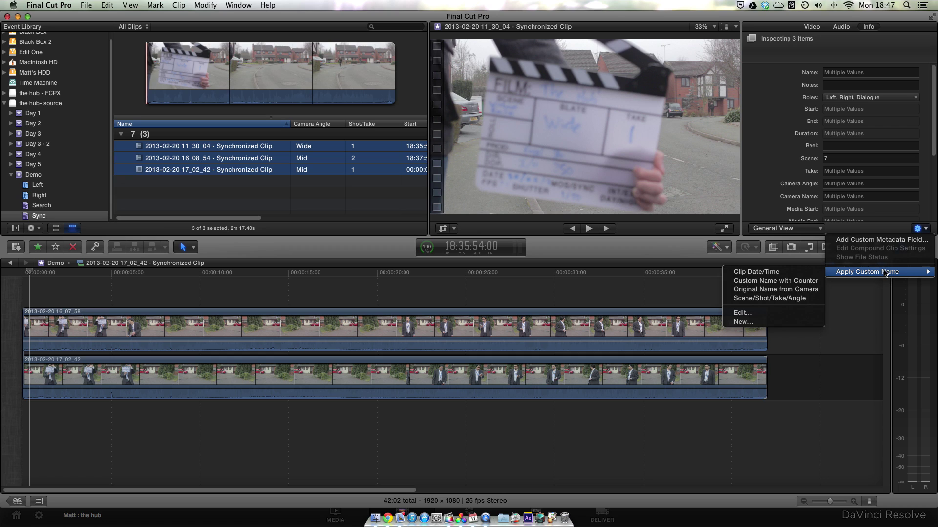
key("ctrl+super+Escape")
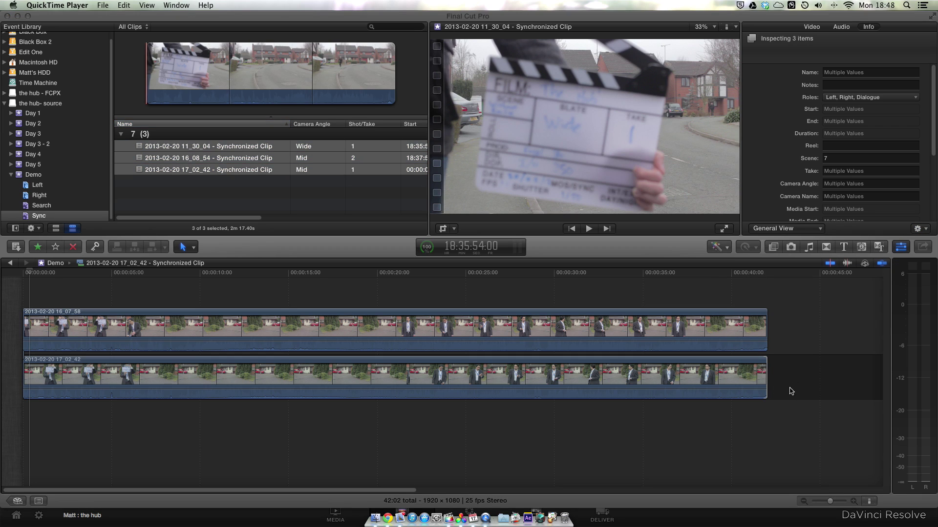
left_click(916, 230)
mouse_move(893, 275)
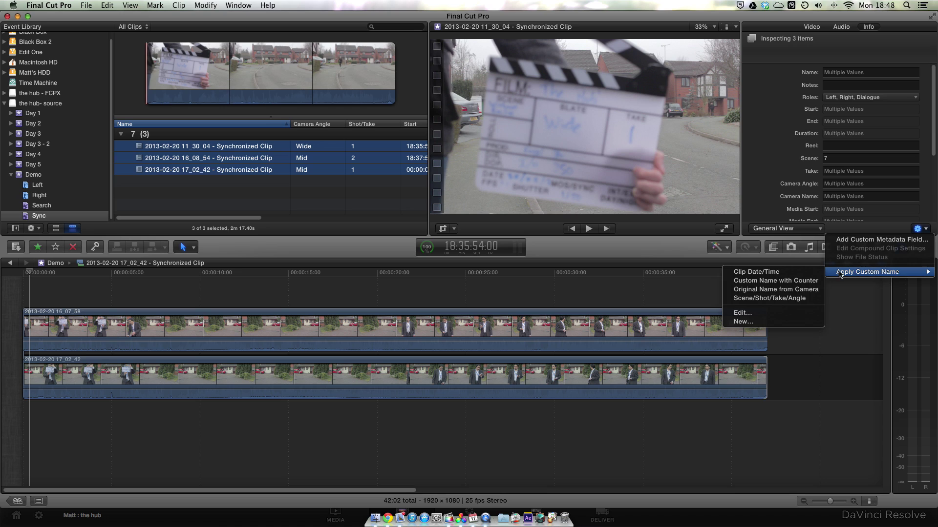
left_click(771, 322)
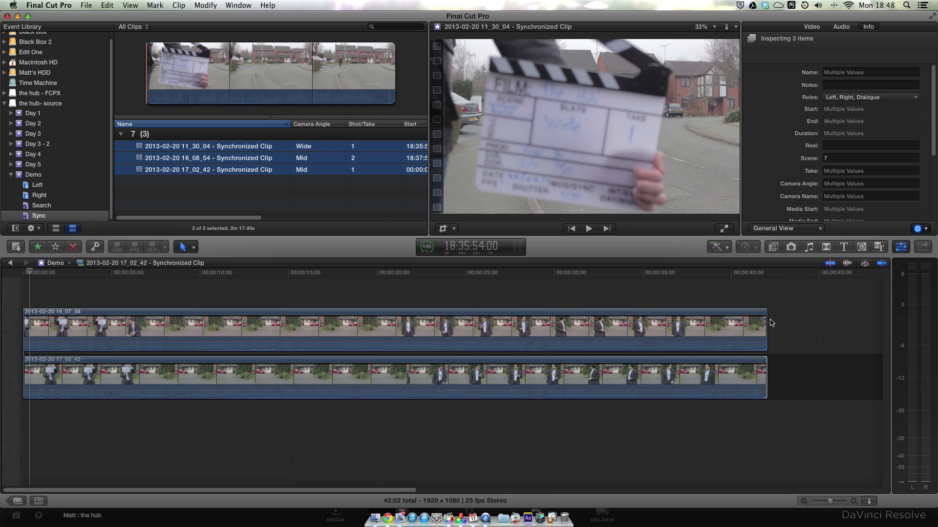
left_click(473, 75)
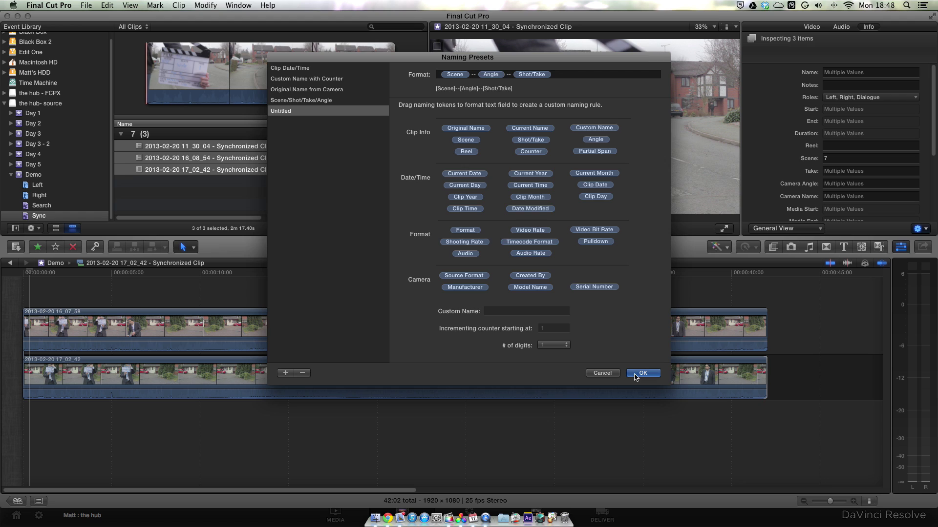
left_click(643, 373)
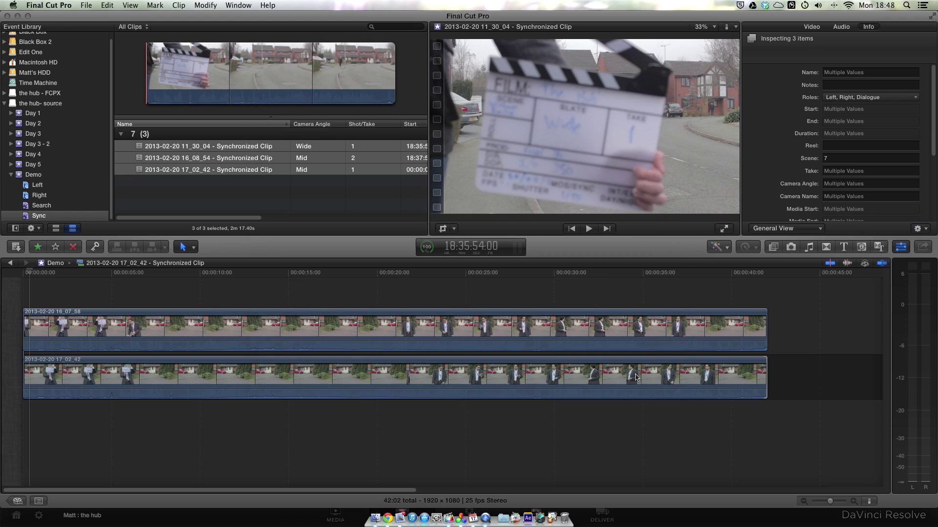
left_click(636, 376)
key("Home")
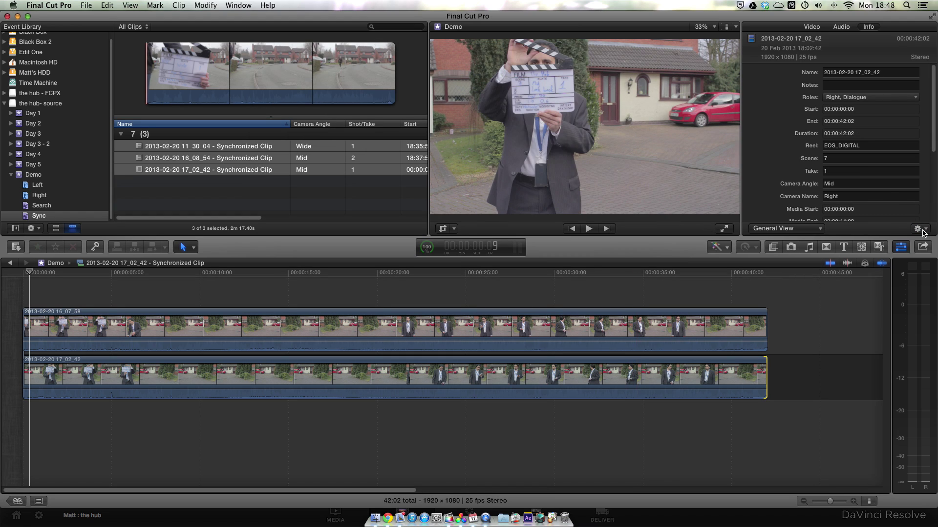
left_click(919, 228)
mouse_move(902, 272)
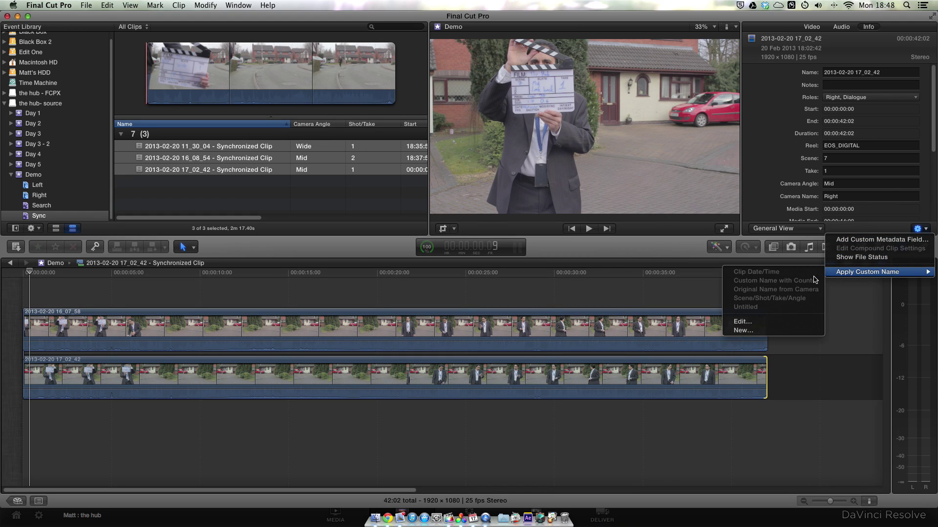
Step: Select all three synchronized clips in the scene 7 group and apply the Untitled custom naming preset to them
left_click(265, 149)
left_click(285, 191)
left_click_drag(285, 191, 244, 146)
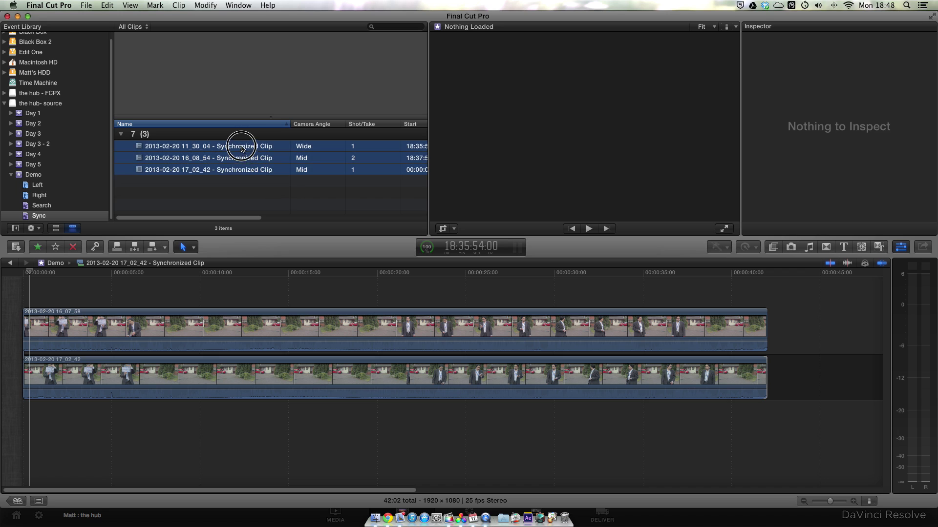
left_click(918, 229)
mouse_move(901, 272)
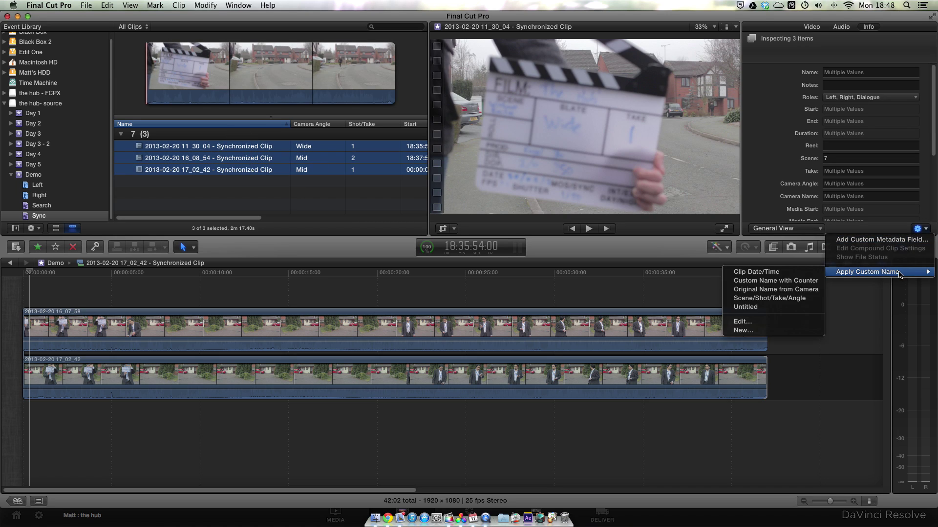
left_click(767, 301)
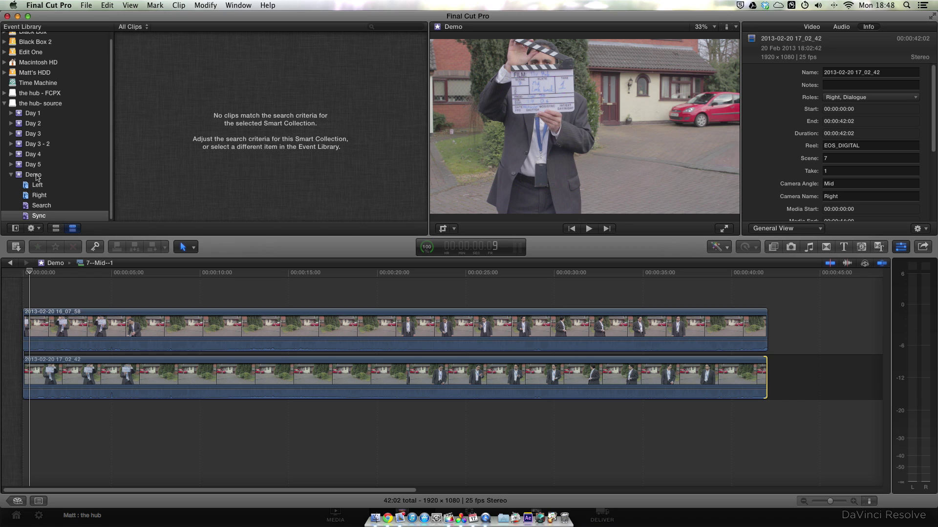
Step: Assign the keyword "Sync" to the clips 7--Mid--1, 7--Mid--2 and 7--Wide--1 in the Demo event
left_click(35, 175)
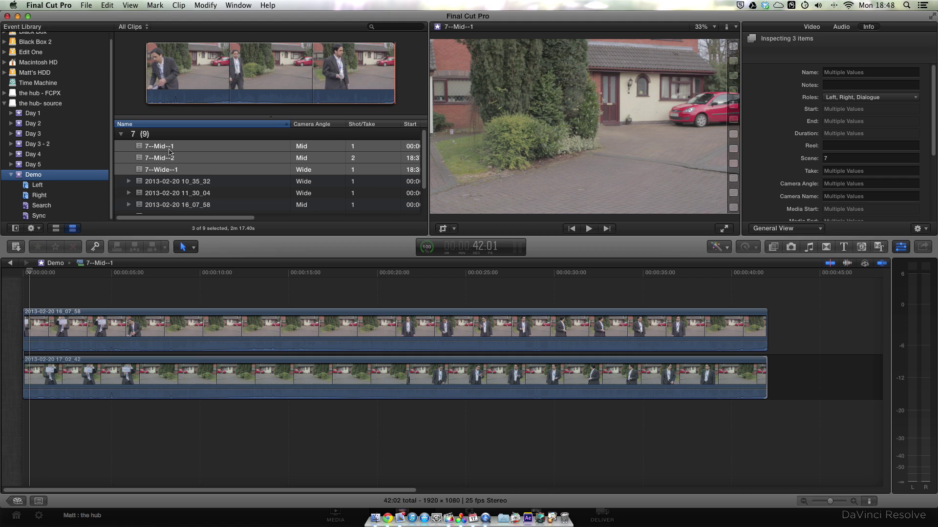
left_click(171, 181)
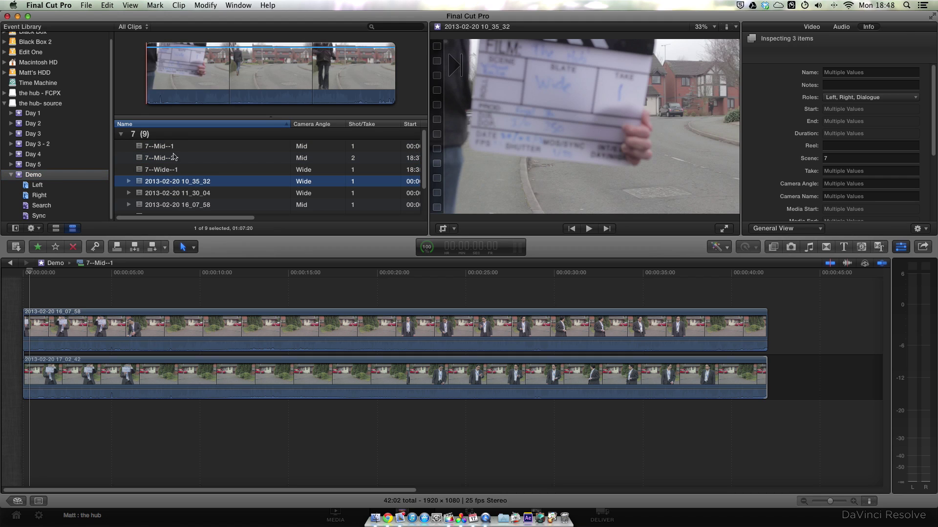
left_click_drag(171, 169, 171, 146)
key("super+k")
type("Sync")
key("Return")
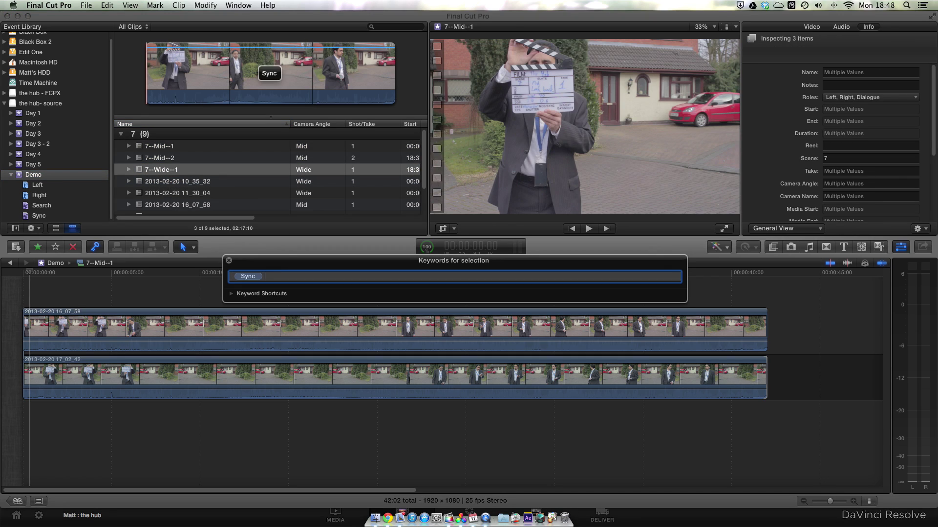
Step: Show the new Sync keyword collection, close the keyword editor and select the clip 7--Mid--1
left_click(55, 216)
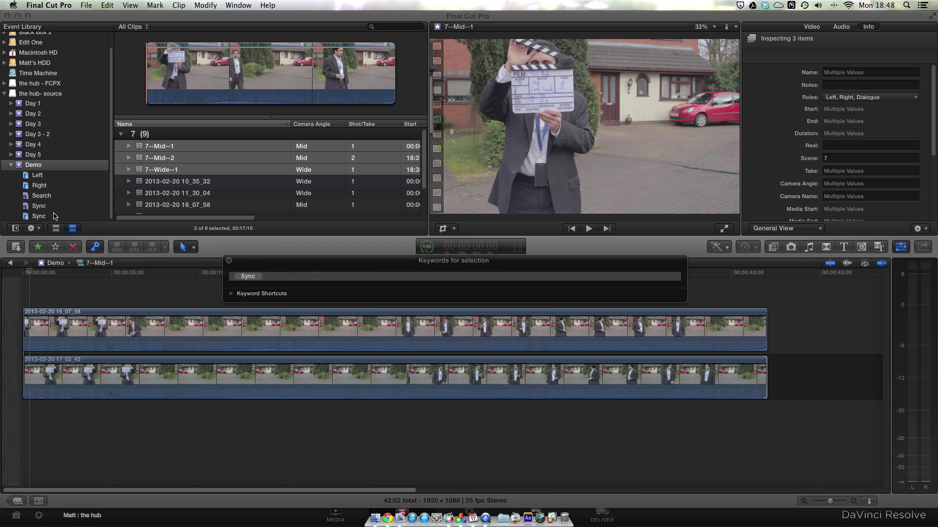
left_click(229, 204)
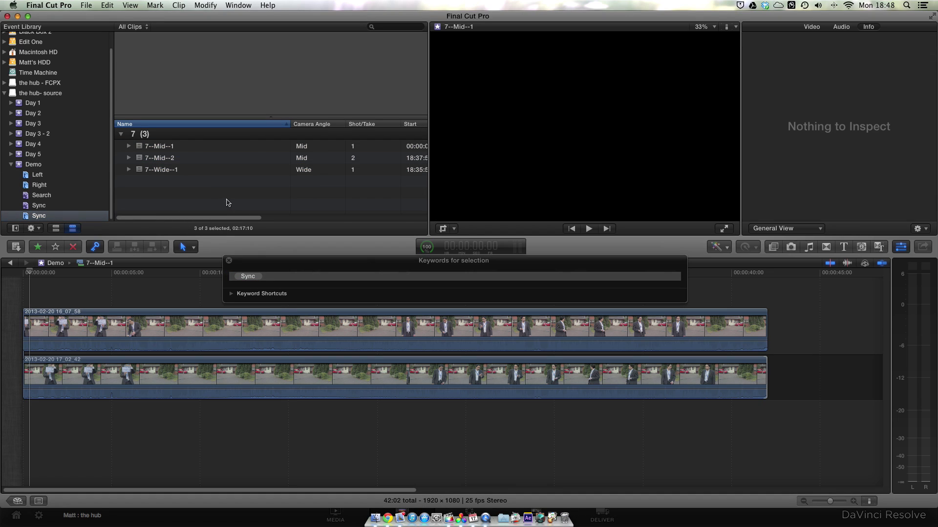
left_click(229, 260)
left_click(203, 145)
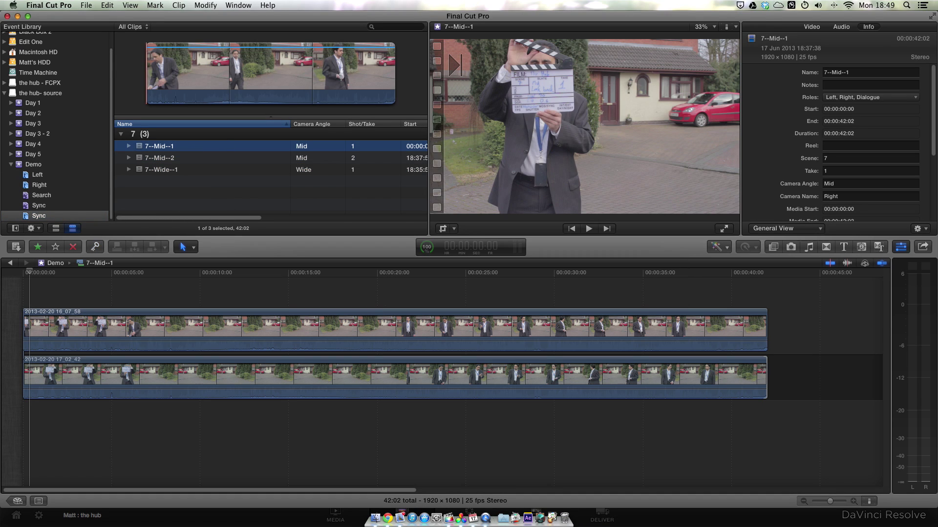
Step: Start a Pro Res Master export of 7--Mid--1 with its roles set to Roles As Separate Files
left_click(923, 247)
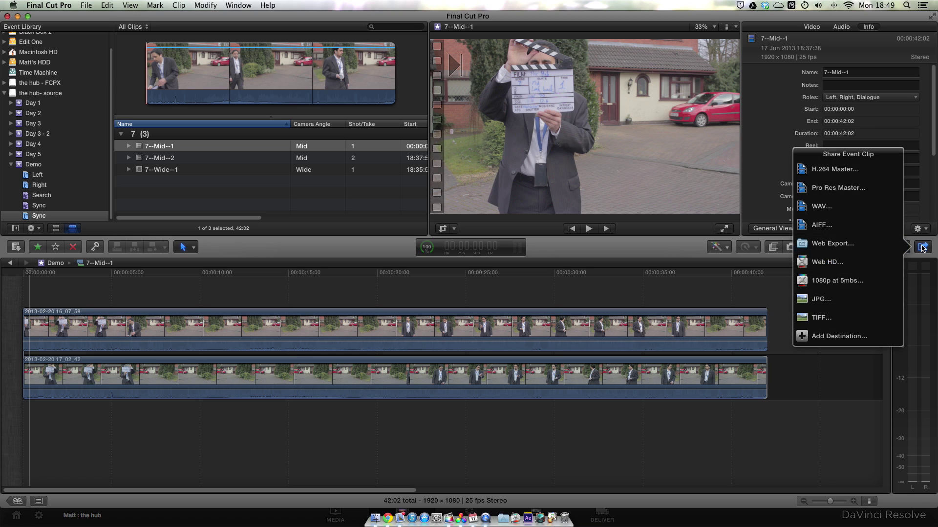
left_click(846, 193)
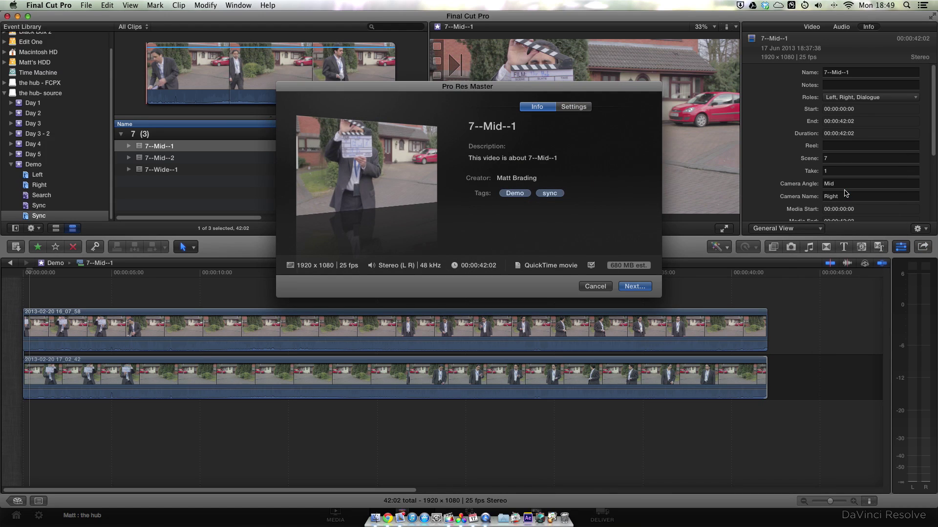
left_click(573, 109)
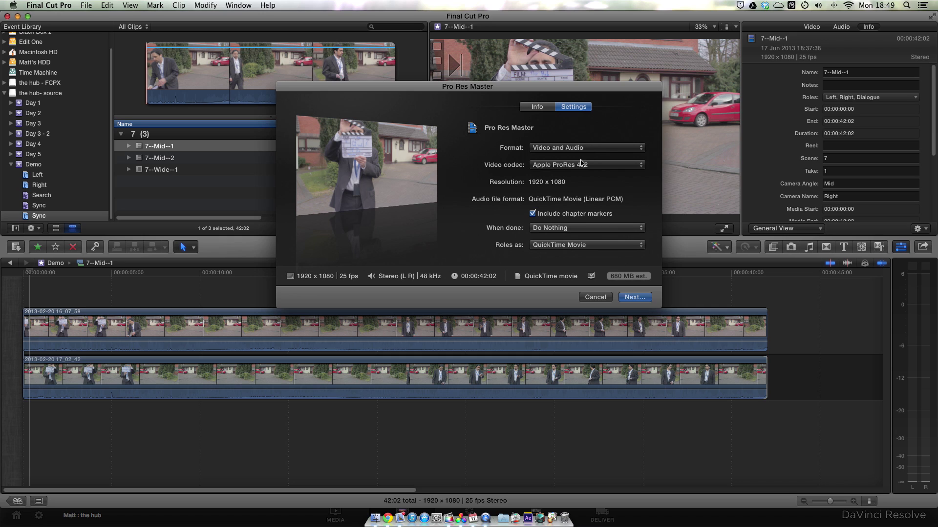
left_click(581, 246)
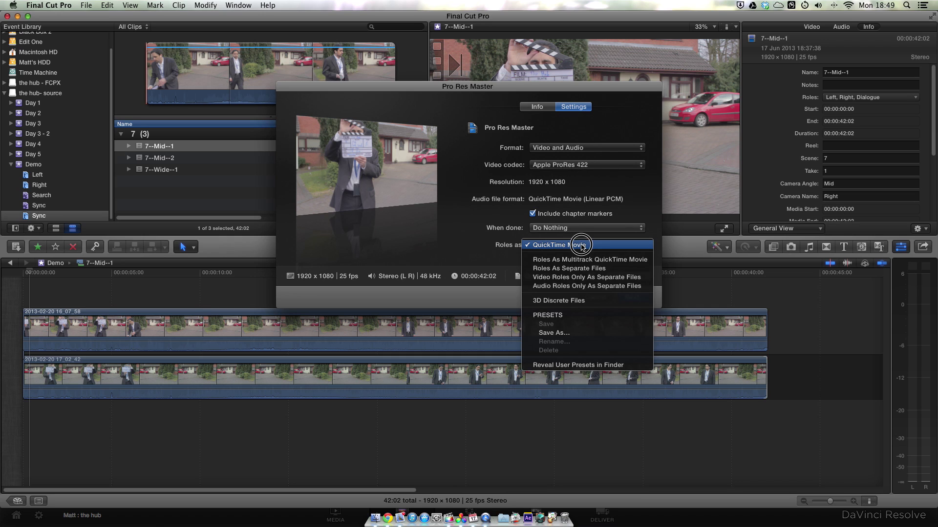
left_click(584, 268)
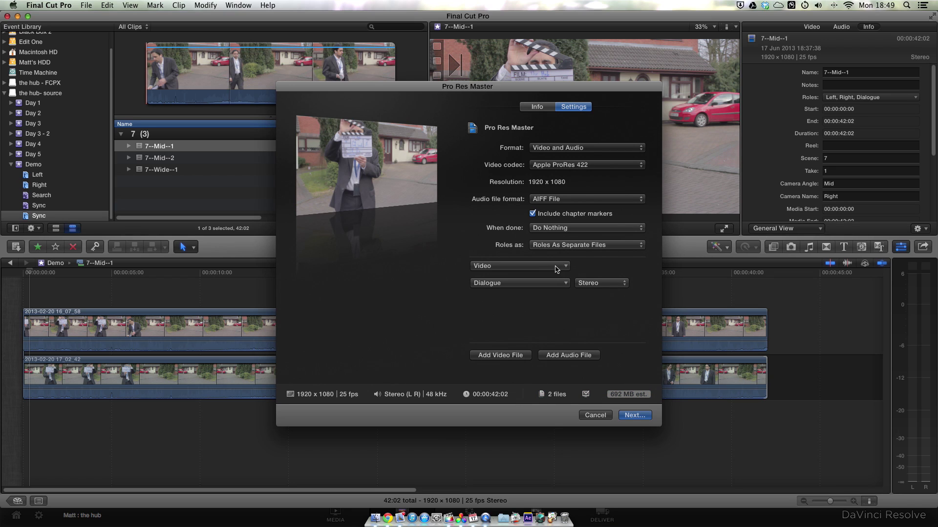
Step: Assign the first video file to the Left role, add a second video file for Right, and proceed with the export
left_click(554, 269)
left_click(506, 316)
left_click(504, 356)
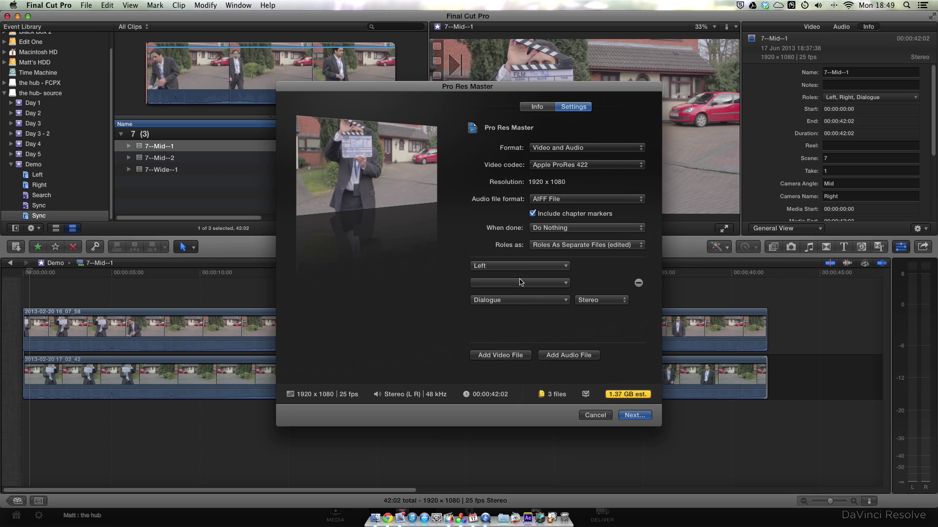
left_click(520, 283)
left_click(506, 308)
mouse_move(506, 309)
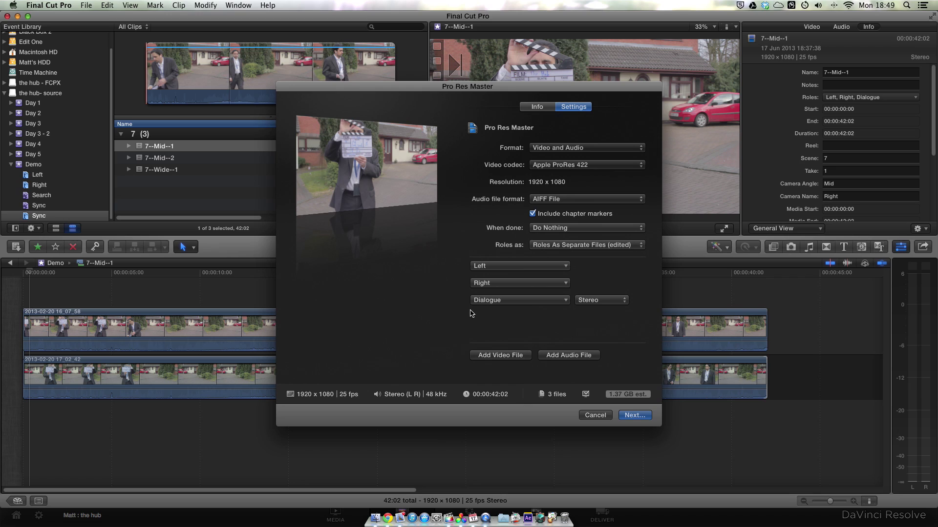
left_click(628, 417)
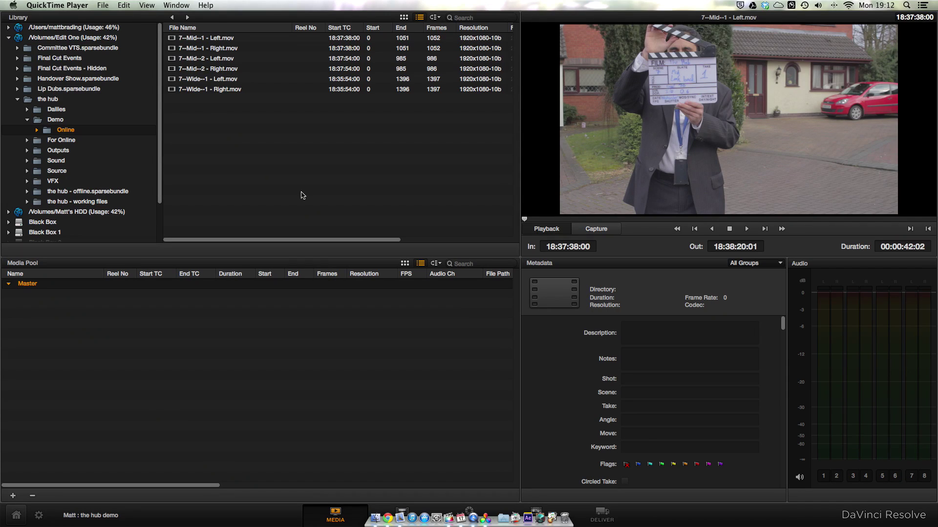
Step: Switch to DaVinci Resolve and create two media pool bins named Left and Right
left_click(288, 155)
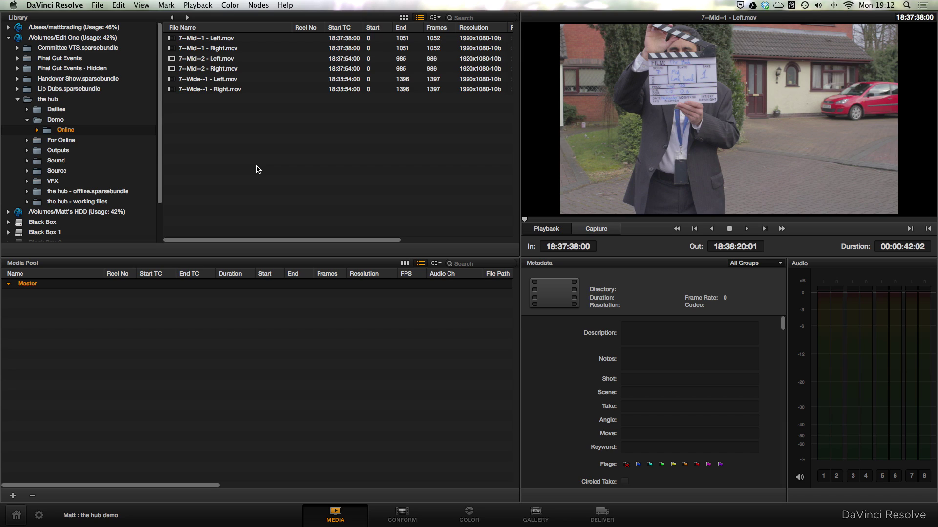
left_click_drag(198, 29, 219, 135)
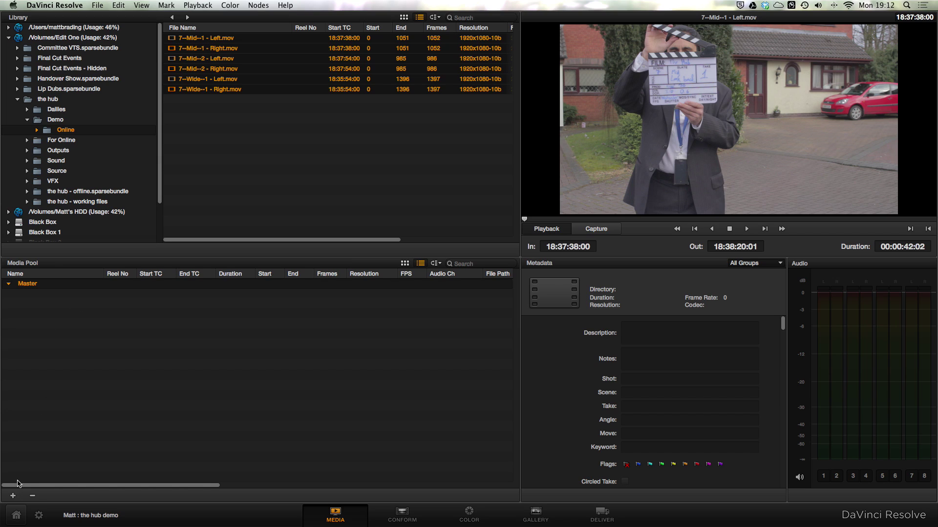
left_click(14, 495)
type("Left")
left_click(35, 284)
left_click(13, 496)
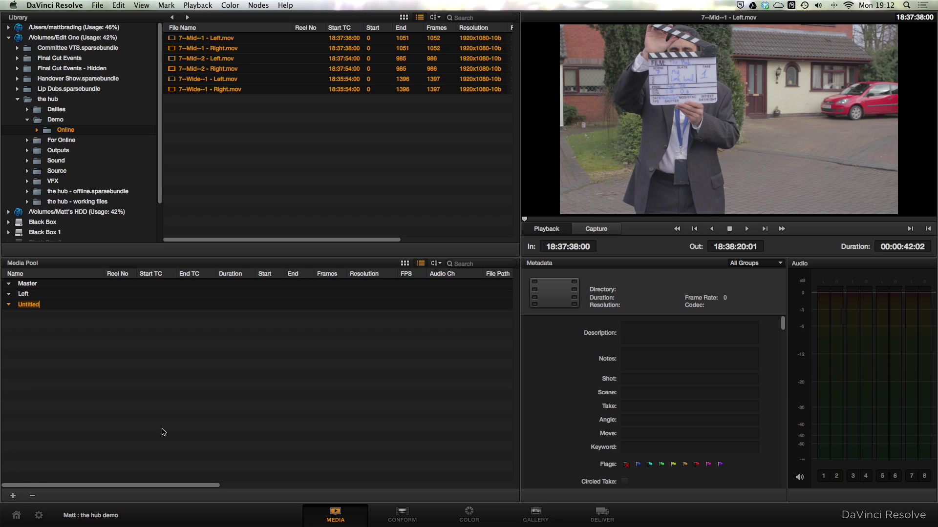
type("Right")
key("Return")
Step: Filter the Online folder's clips by "left" and add all three matches to the Left bin
left_click(23, 294)
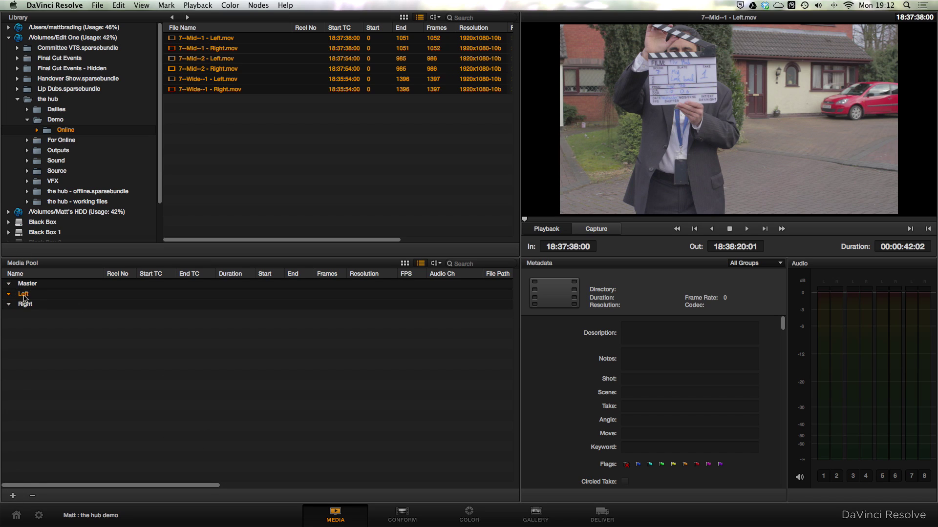
left_click(467, 18)
type("left")
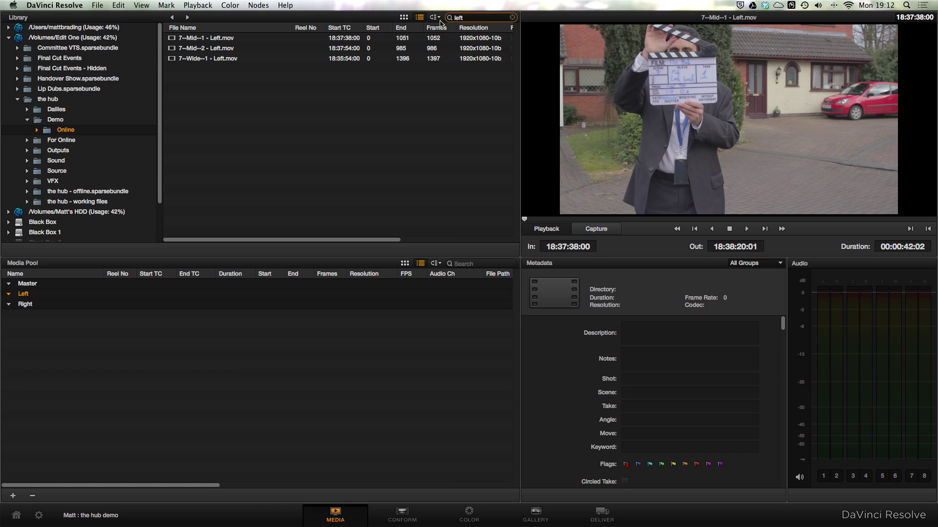
left_click_drag(328, 97, 239, 43)
right_click(239, 42)
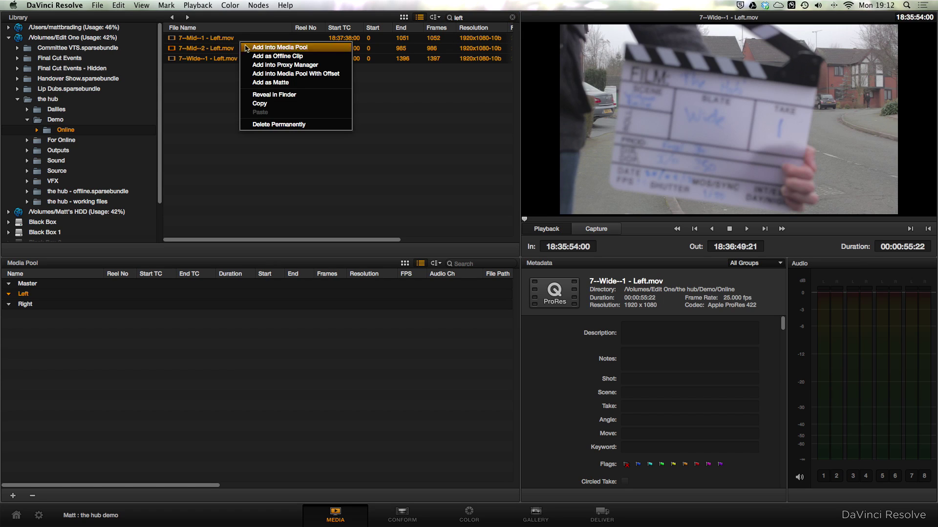
left_click(258, 44)
Step: Filter the Online folder's clips by "right" and add all three matches to the Right bin
left_click(27, 335)
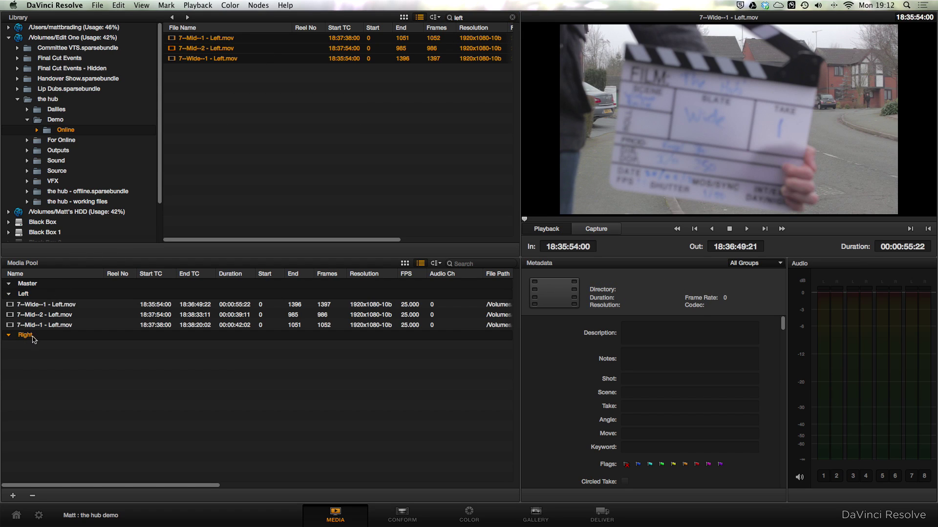
left_click(464, 18)
type("right")
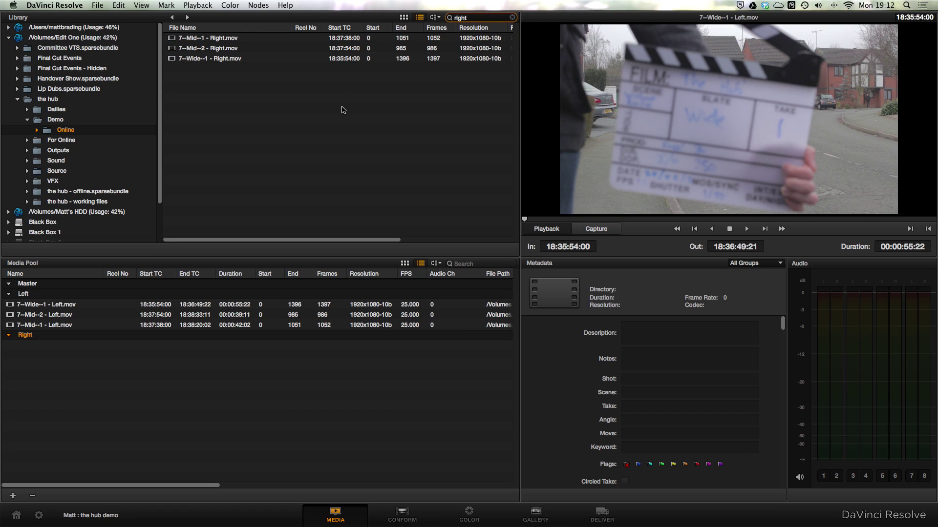
left_click_drag(345, 110, 225, 19)
right_click(253, 49)
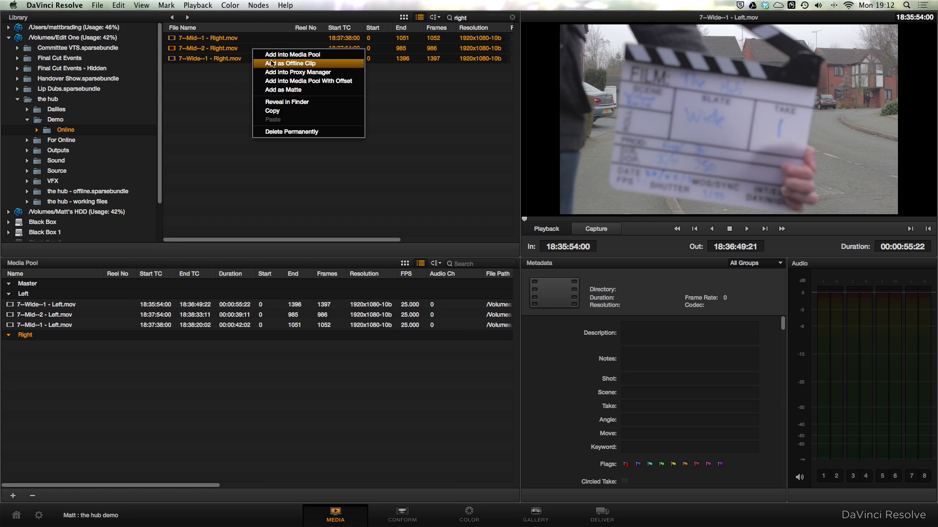
left_click(277, 55)
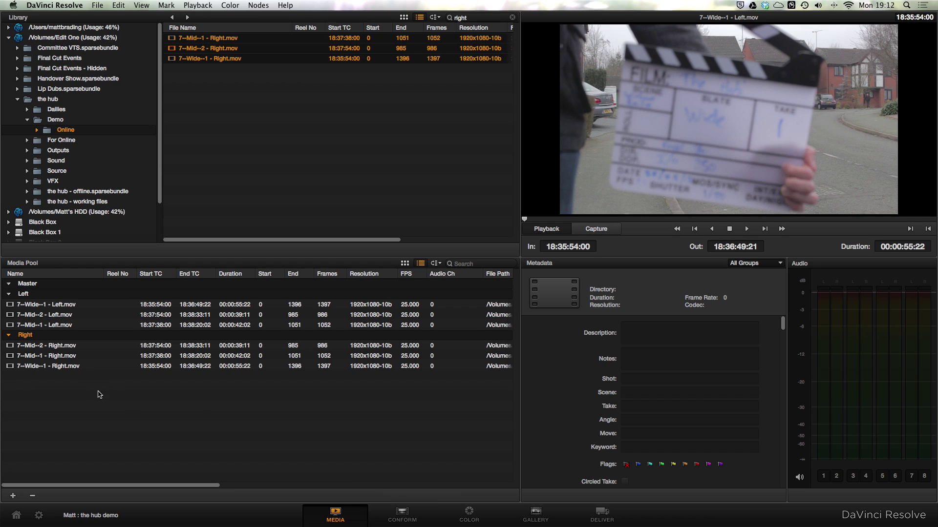
Step: Flip the three clips in the Right bin horizontally through their clip attributes
left_click_drag(119, 394, 45, 346)
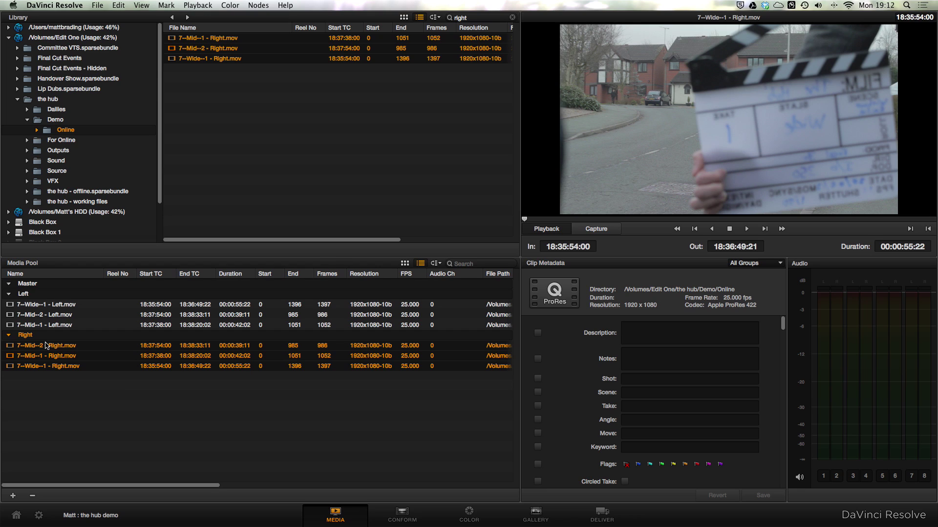
right_click(45, 345)
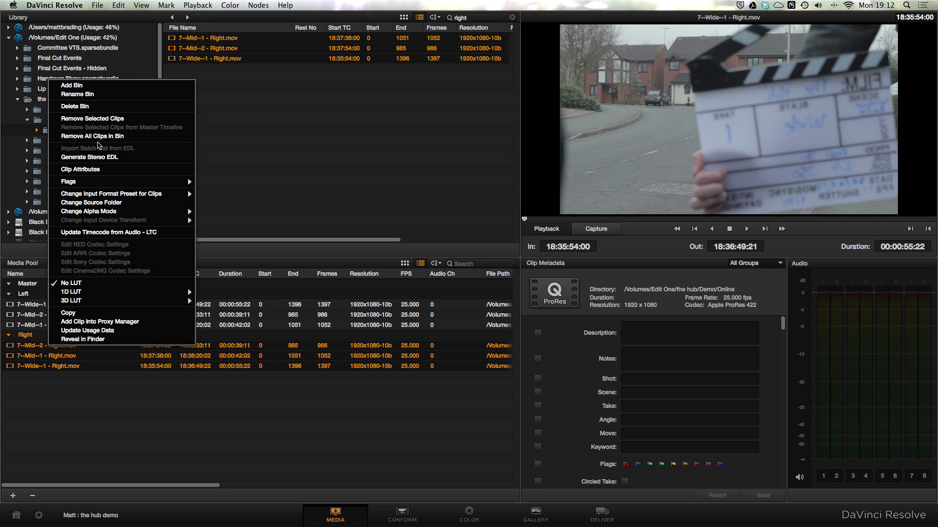
left_click(107, 169)
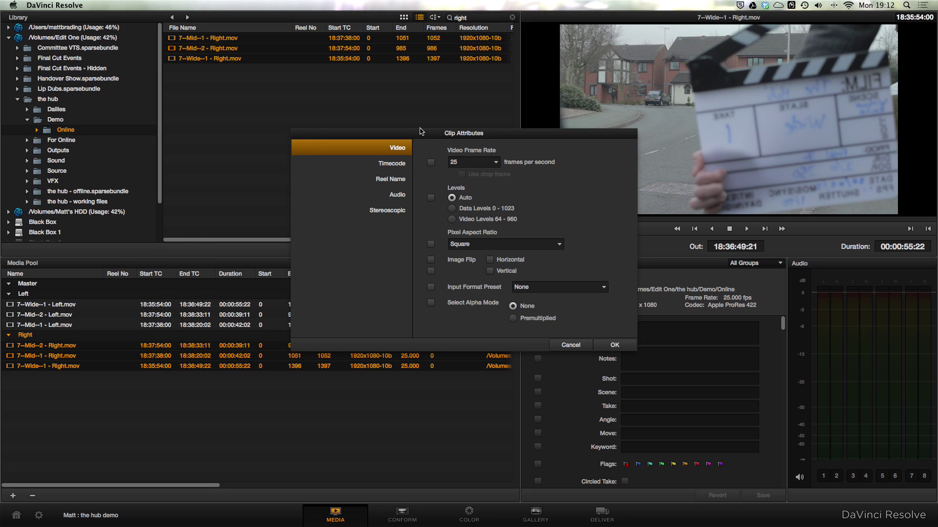
left_click_drag(420, 131, 297, 81)
left_click(309, 211)
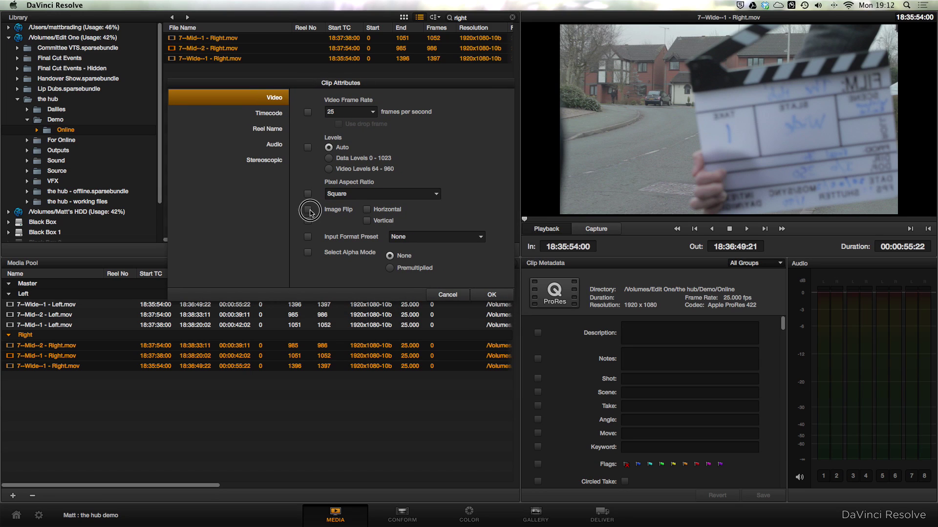
left_click(366, 209)
left_click(489, 294)
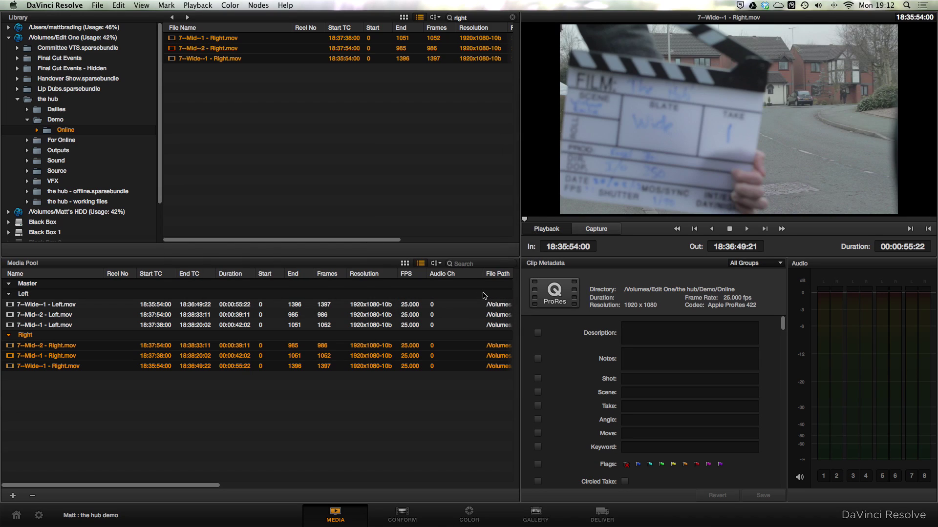
Step: Generate a stereo EDL from the media pool's Master bin
left_click(254, 410)
left_click(402, 511)
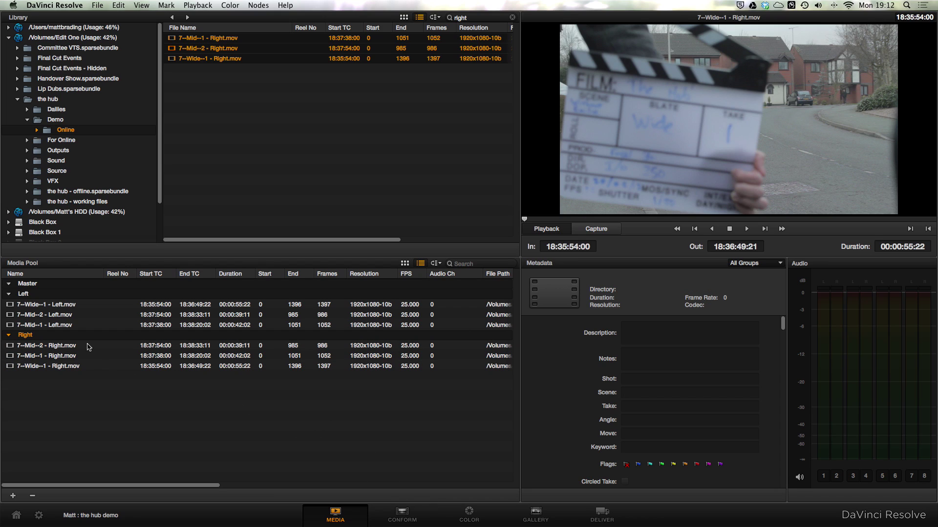
left_click(22, 284)
right_click(22, 284)
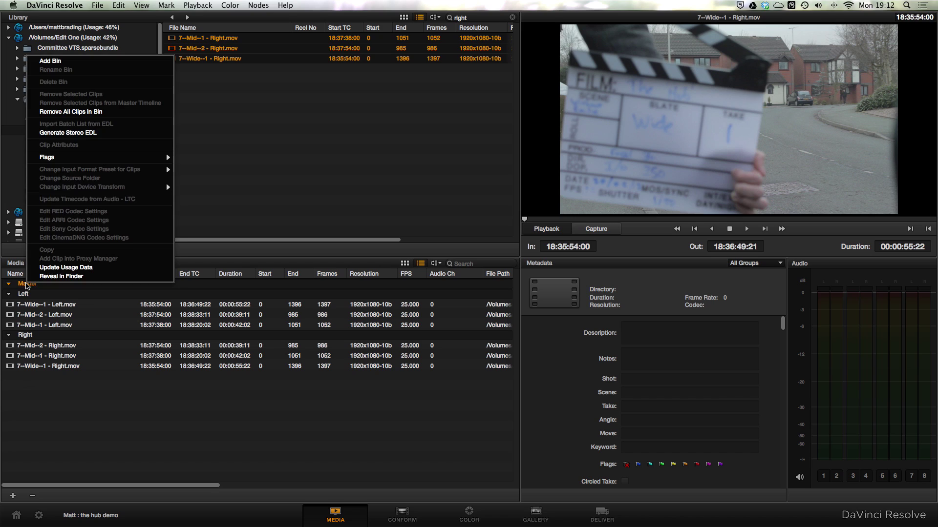
left_click(88, 133)
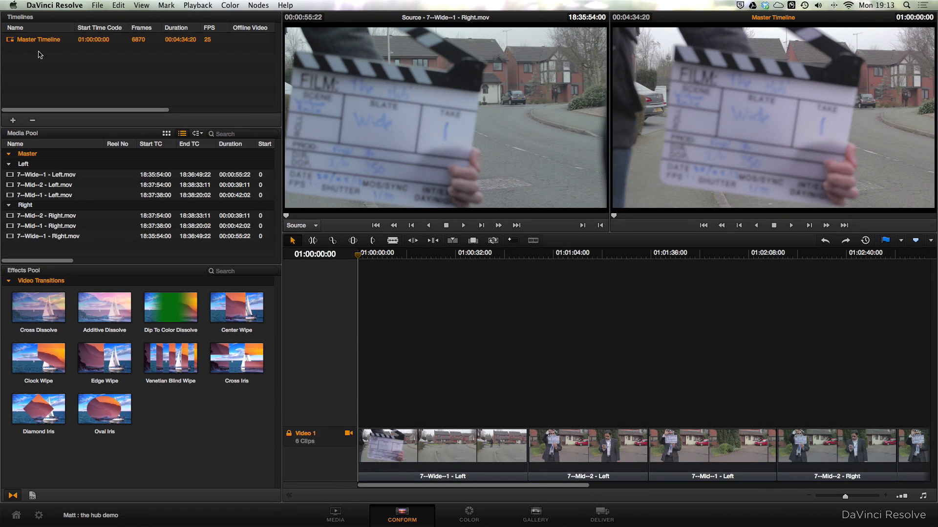
Step: Import stereo edl.edl from the Demo folder as a timeline named Left Dailies, with project settings set automatically
left_click(97, 5)
left_click(117, 93)
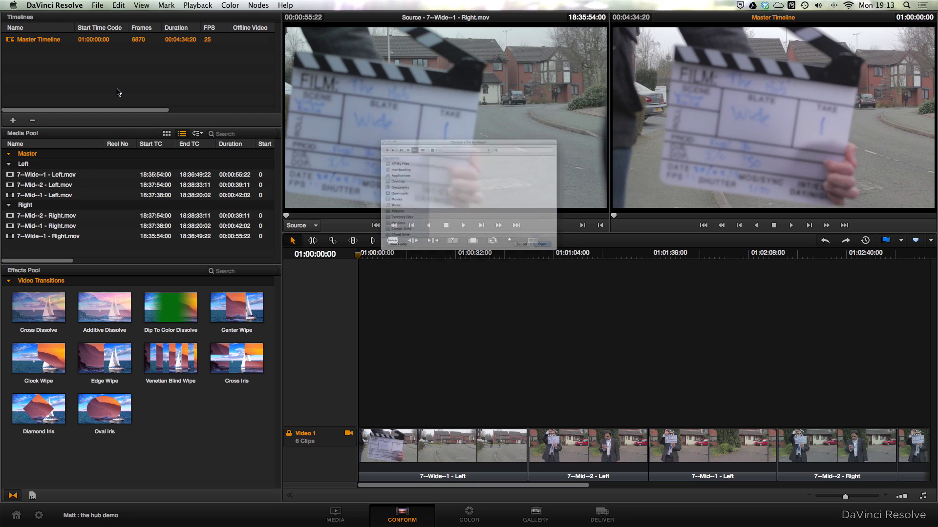
left_click(577, 131)
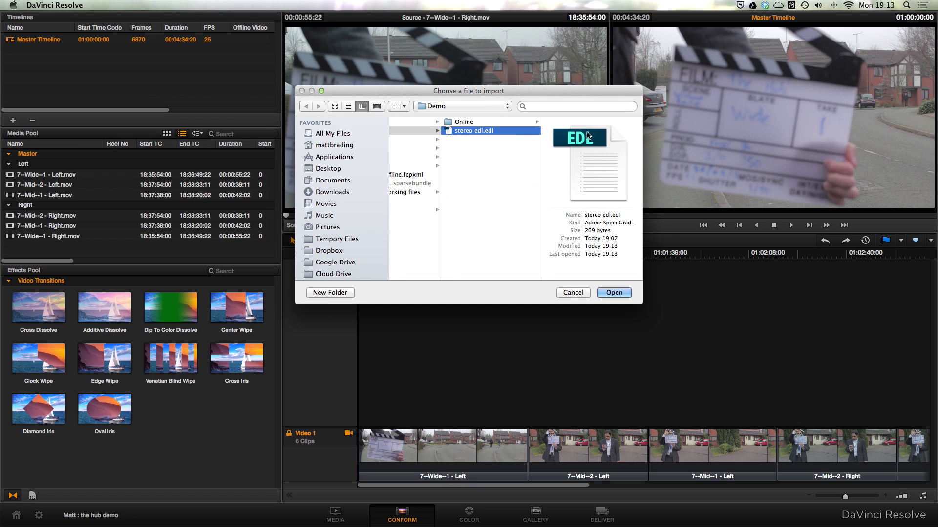
double_click(576, 130)
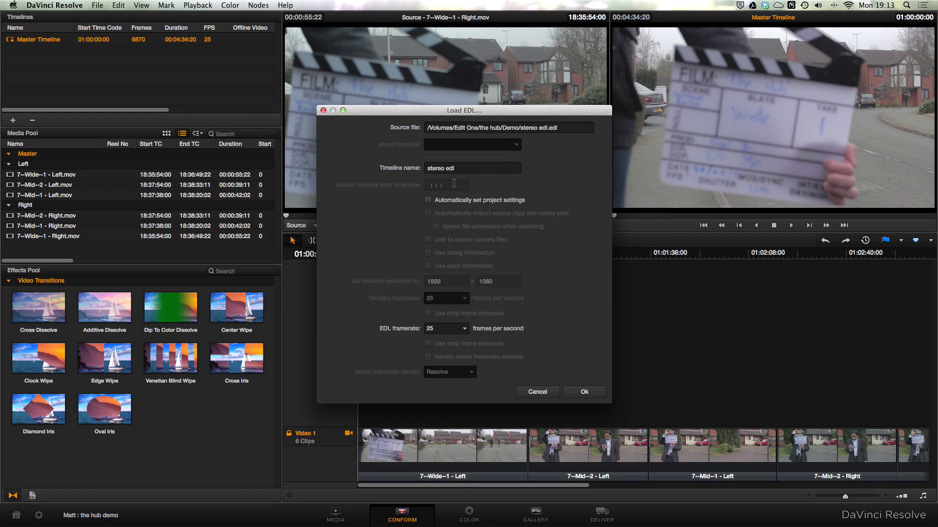
left_click(427, 199)
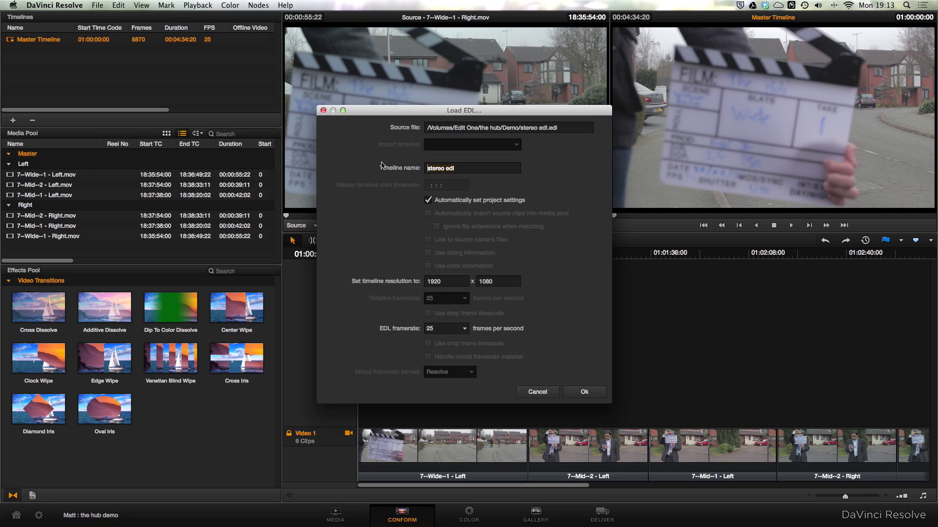
type("Left Dailies")
key("Return")
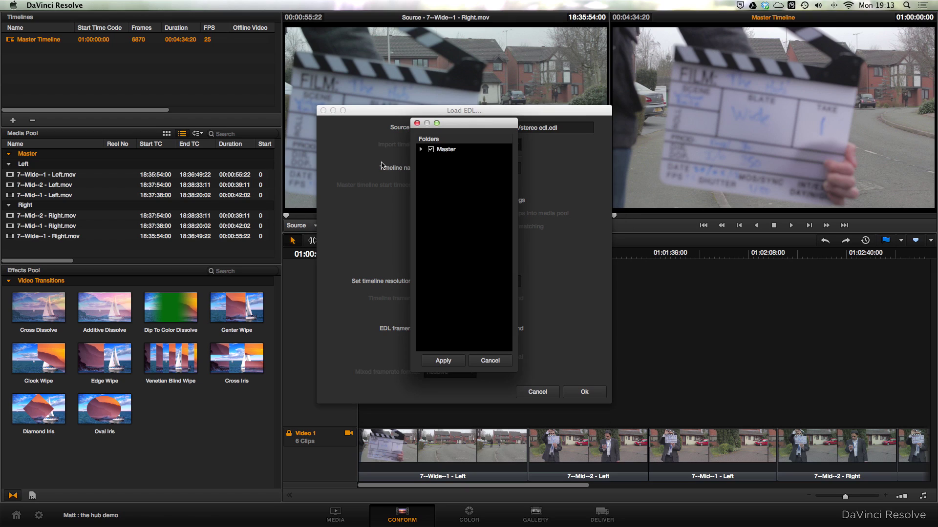
Step: Restrict the imported timeline's source folders to the Left bin and apply the selection
left_click(420, 149)
left_click(431, 149)
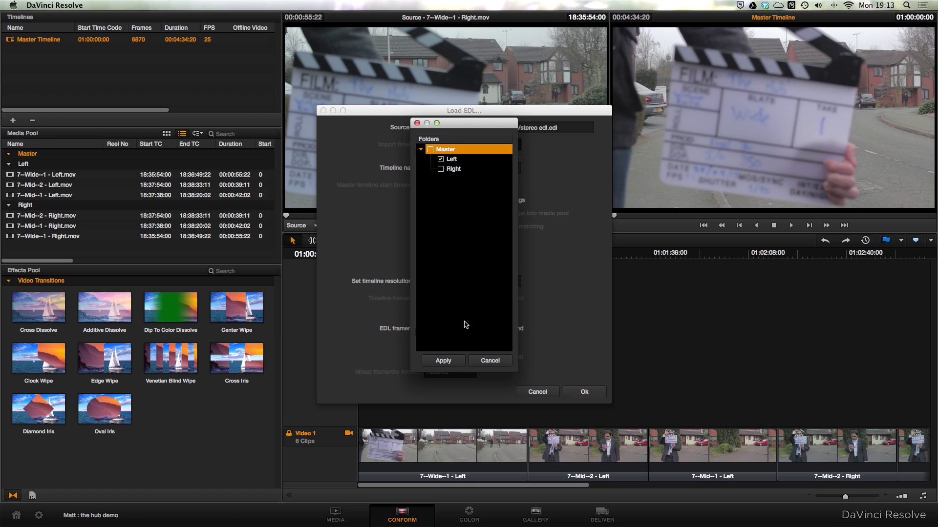
left_click(446, 362)
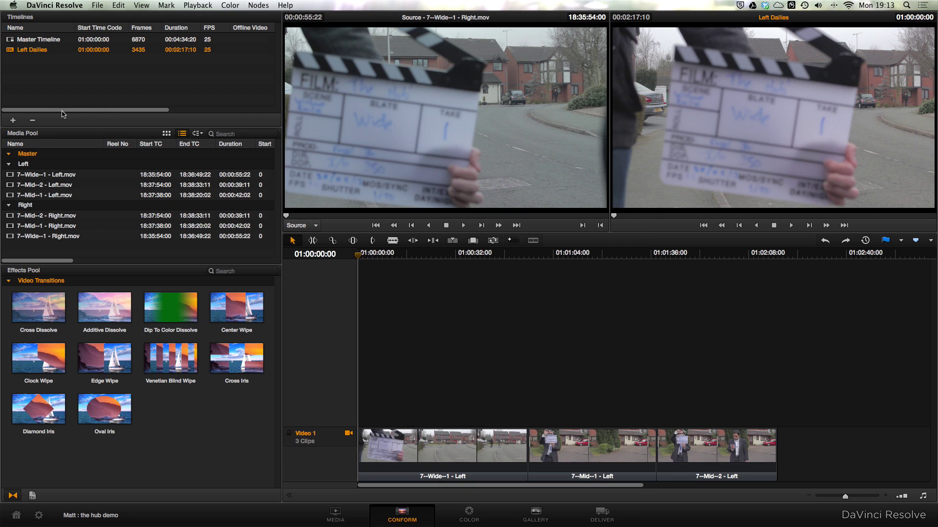
Step: Import stereo edl.edl from the Demo folder as a timeline named Right Dailies, with project settings set automatically
left_click(97, 6)
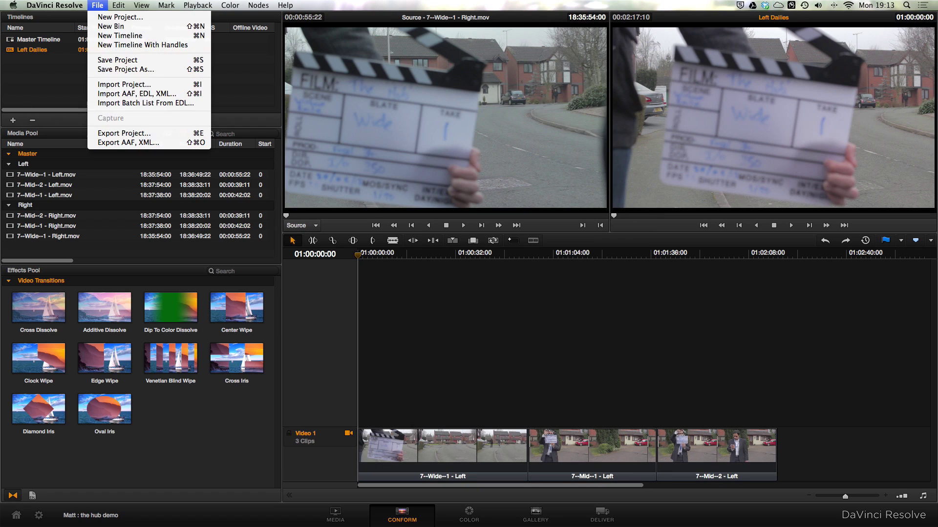
left_click(122, 93)
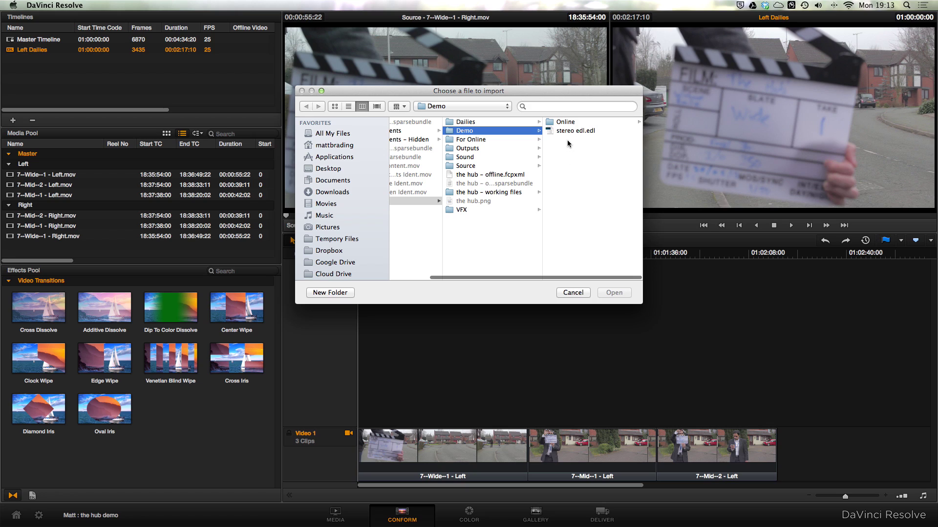
double_click(569, 131)
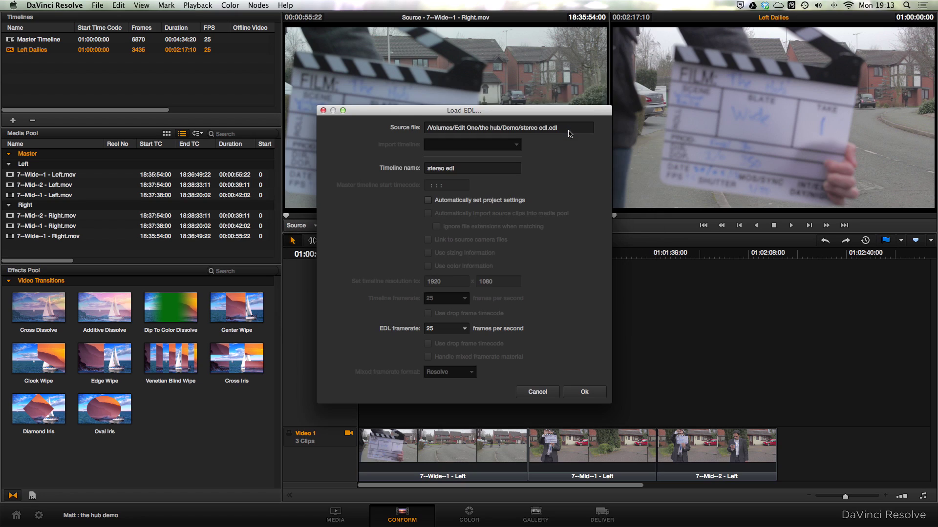
triple_click(471, 168)
type("Right Dailles")
left_click(445, 200)
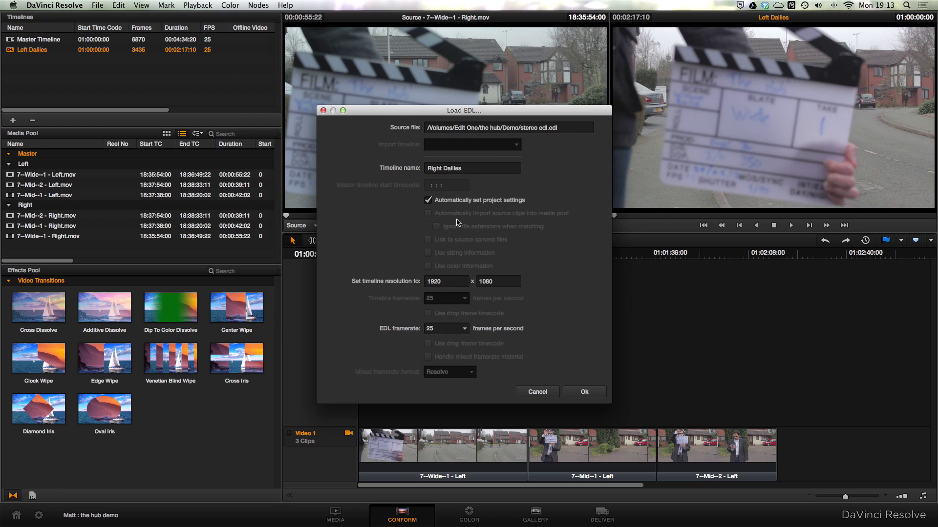
left_click(578, 391)
Step: Limit the Right Dailies import to the Right bin as its only source folder and apply the selection
left_click(421, 149)
left_click(430, 149)
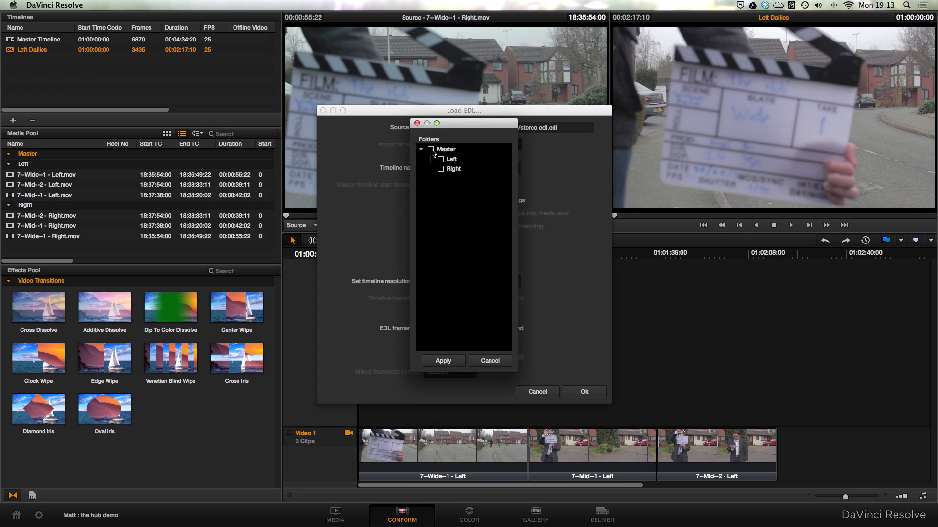
left_click(440, 169)
left_click(456, 361)
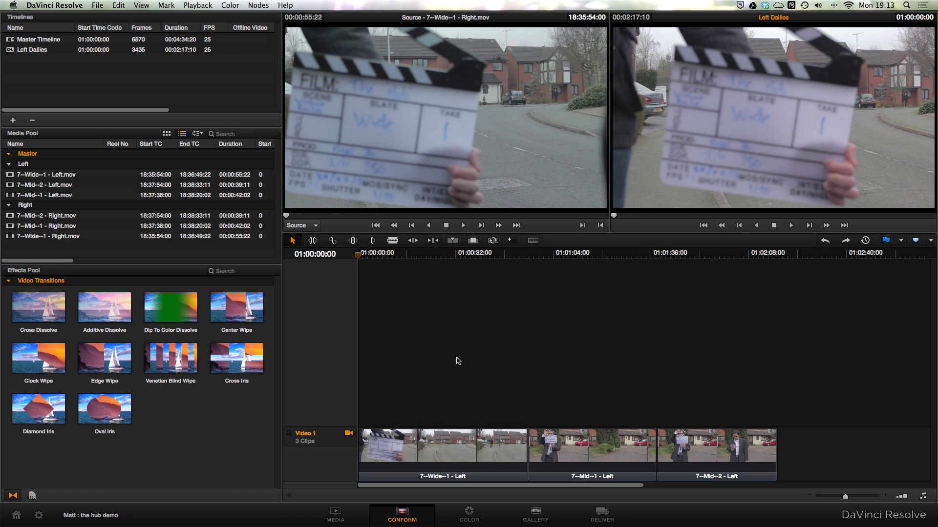
Step: Compare the Left Dailies and Right Dailies timelines and assign Left Dailies as the Stereoscopic 3D Left Eye
left_click(31, 50)
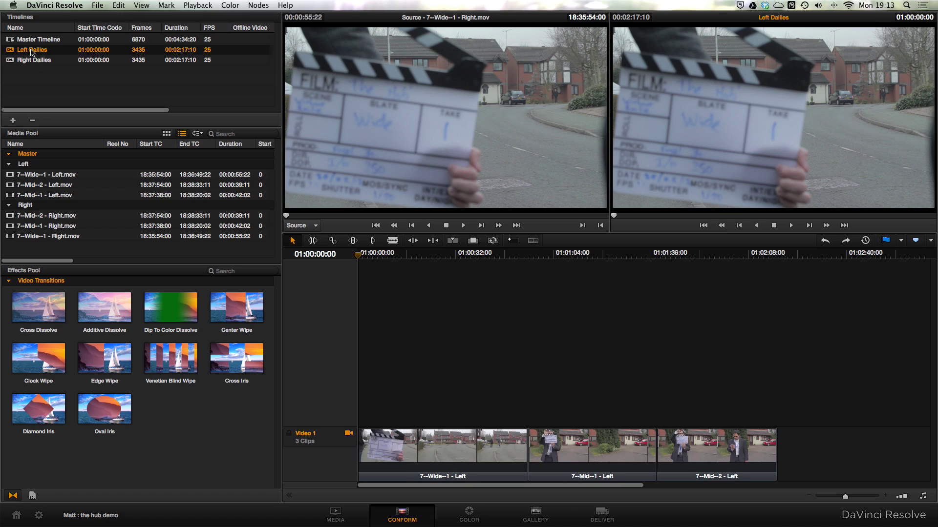
left_click(33, 61)
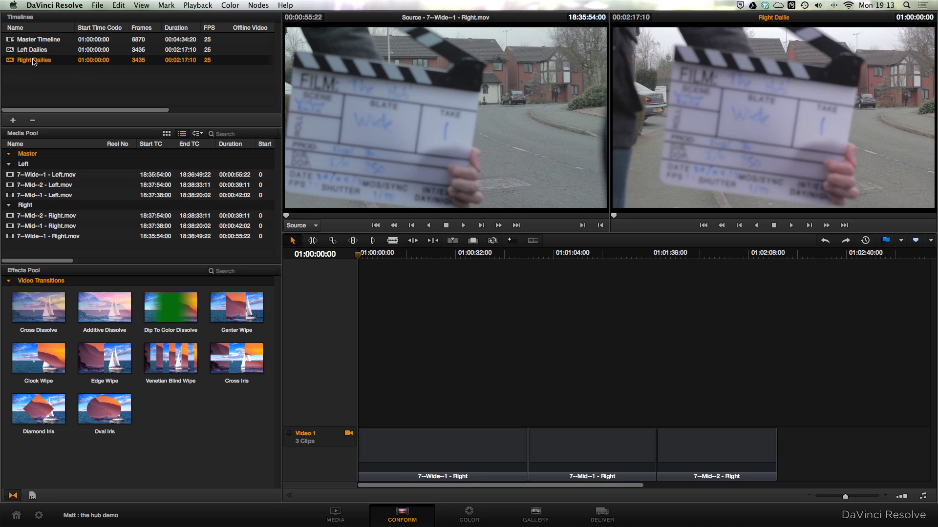
left_click(31, 50)
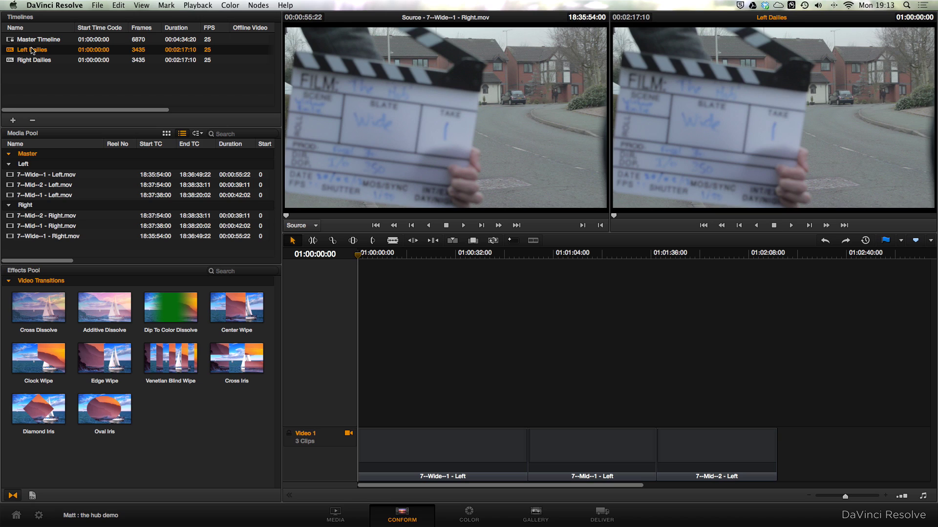
right_click(32, 51)
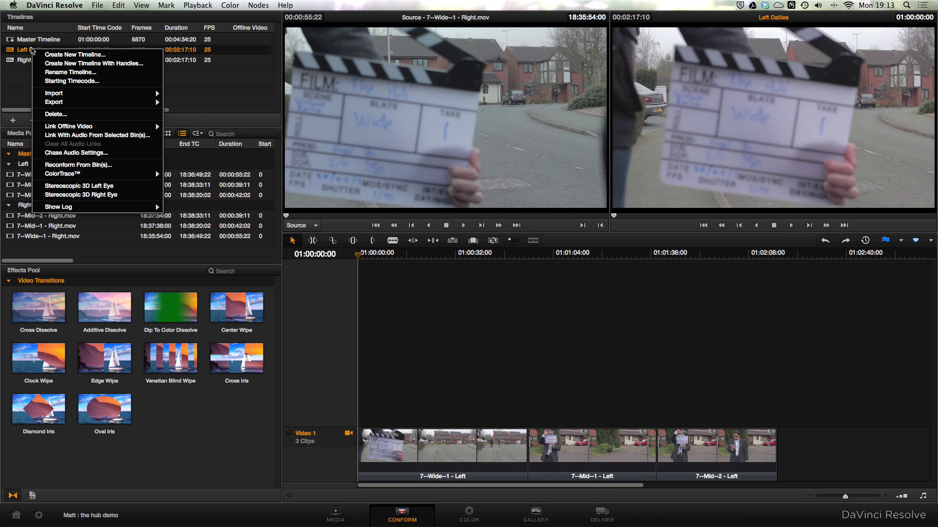
left_click(73, 186)
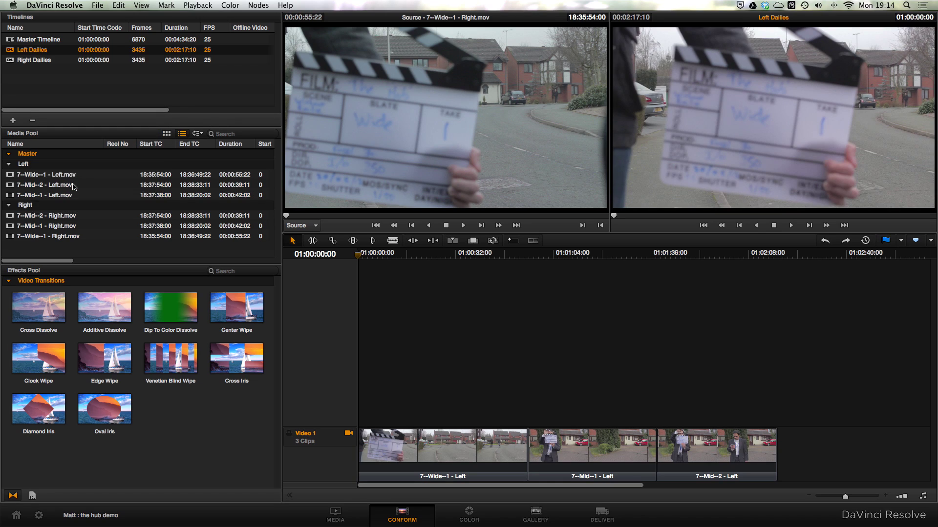
Step: Assign the Right Dailies timeline as the Stereoscopic 3D Right Eye
left_click(41, 62)
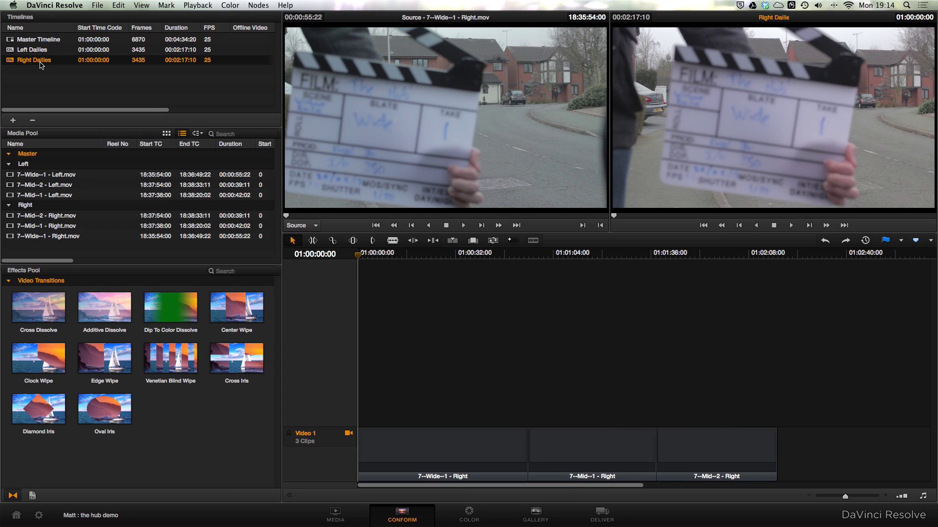
right_click(41, 62)
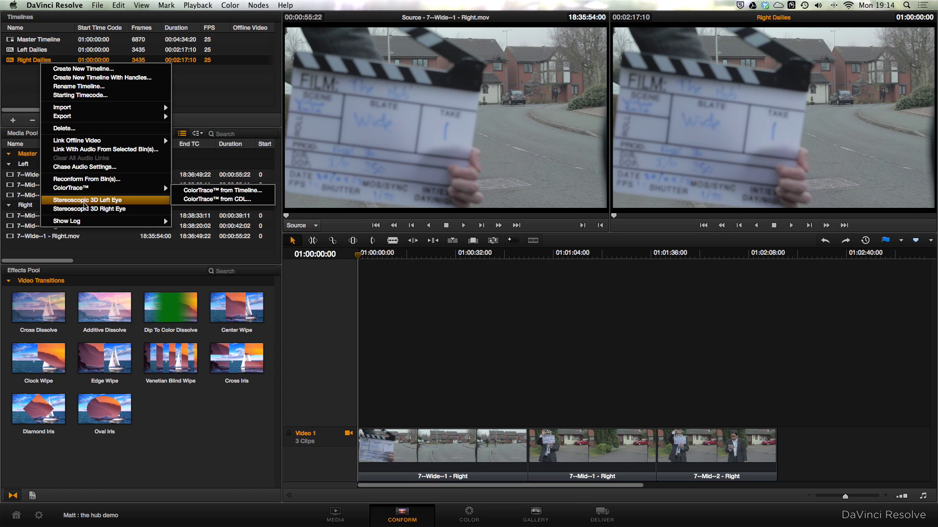
left_click(85, 210)
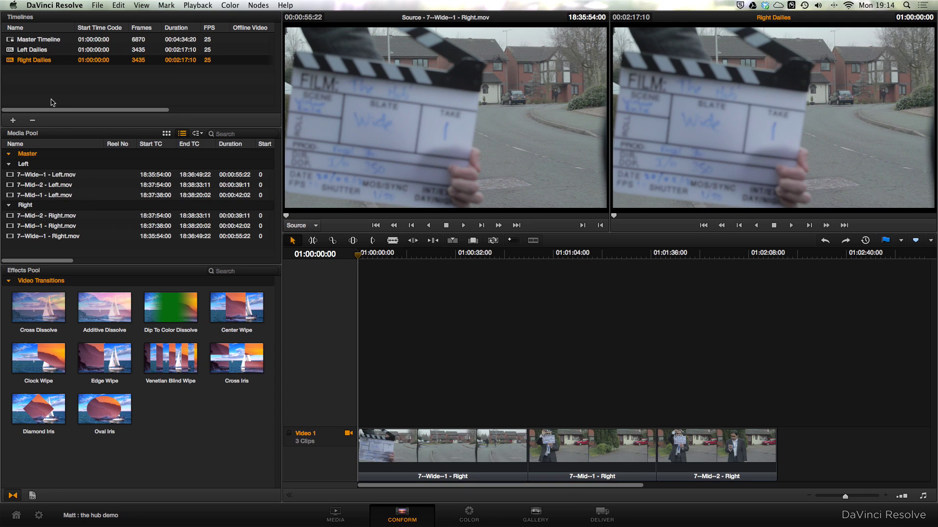
Step: On the Color page, set the Stereo 3D vision to Stereo, preview the output as Anaglyph (Color) and return it to None
key("shift+6")
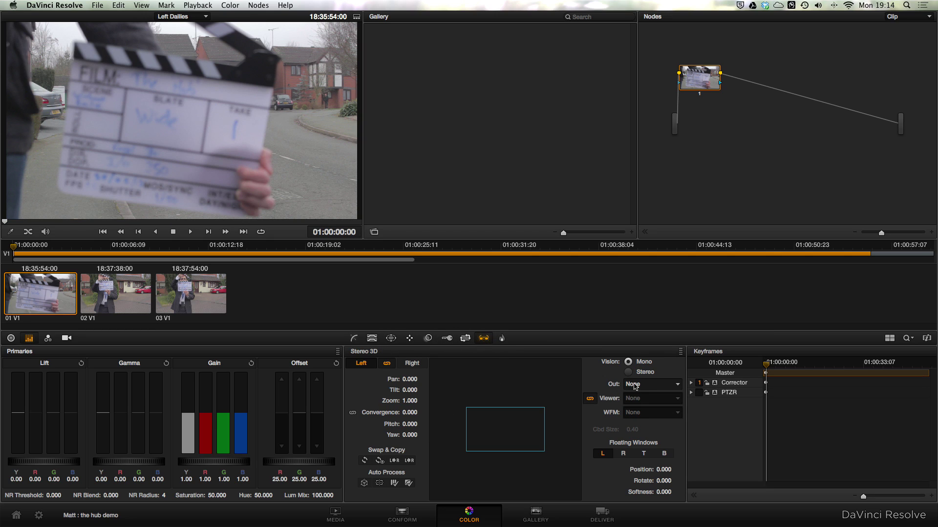
left_click(628, 372)
left_click(633, 386)
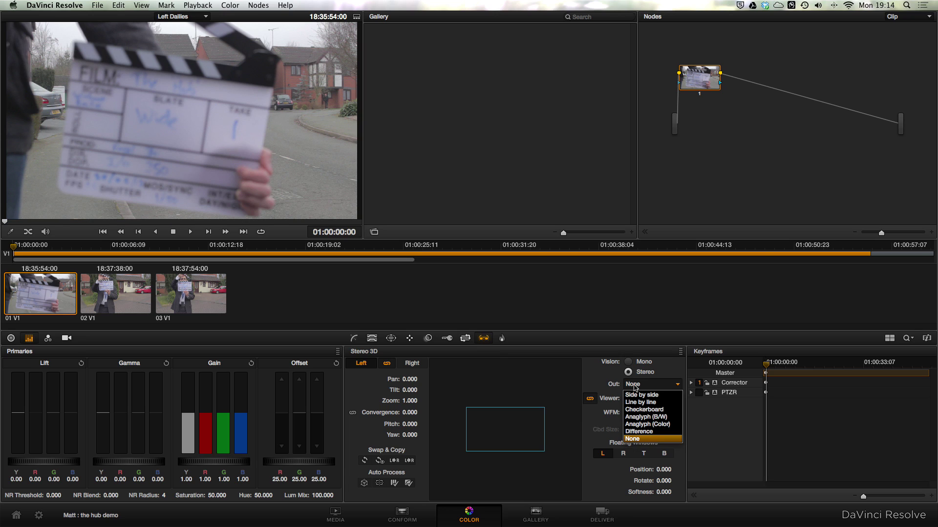
left_click(643, 424)
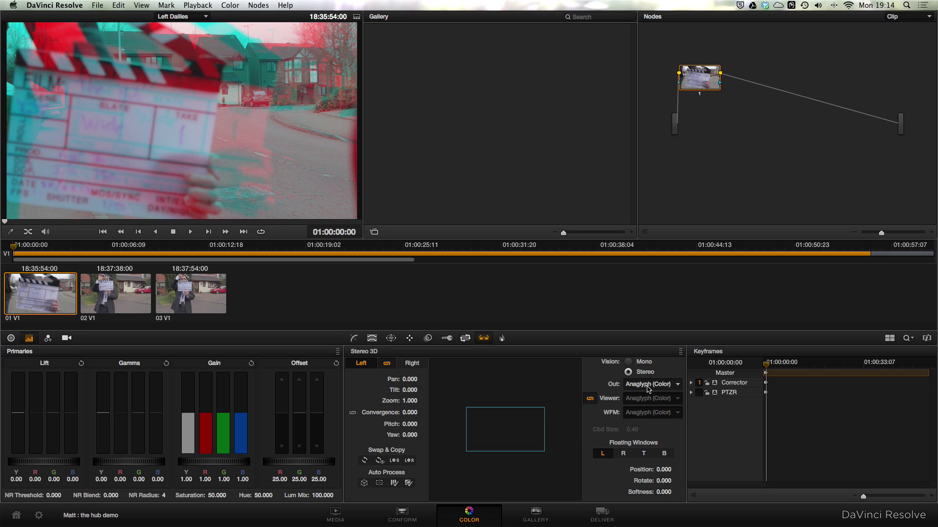
left_click(648, 388)
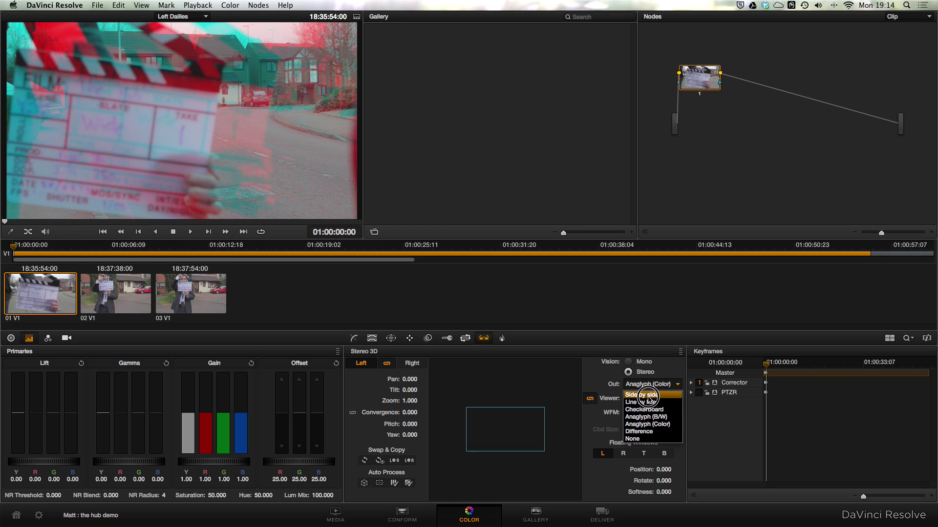
left_click(649, 439)
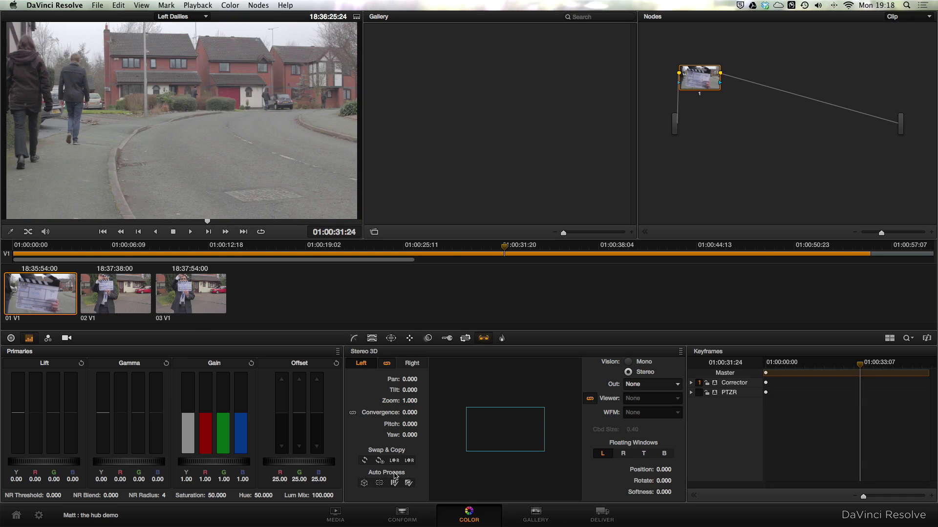
Step: Set the stereo output to Difference and move the first clip's playhead to 01:00:39:03
left_click(673, 386)
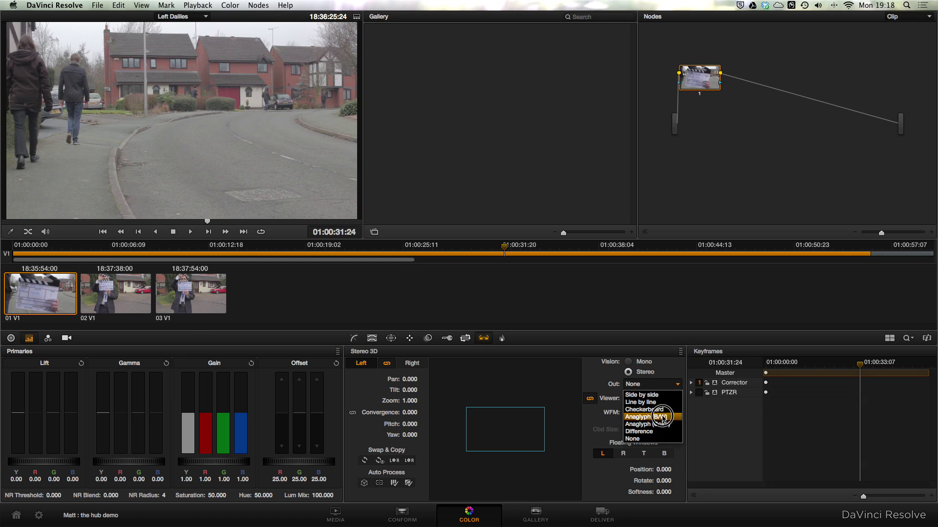
left_click(660, 435)
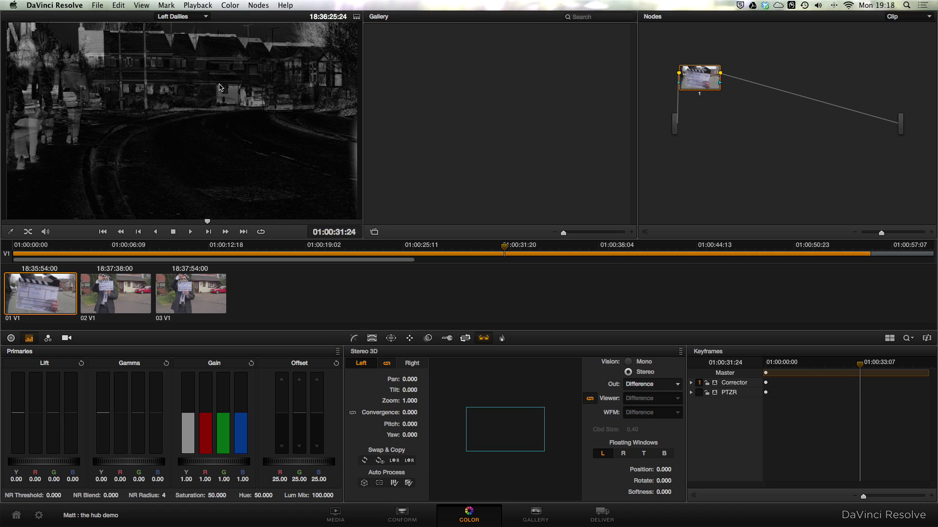
left_click_drag(208, 221, 252, 224)
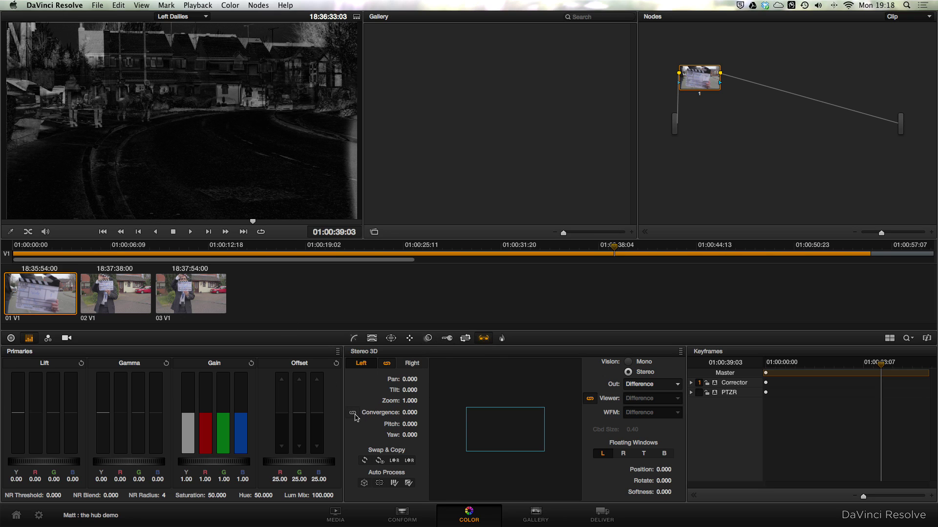
Step: Link the eyes' convergence and lower it to -80.260, and run the Stereo Alignment (Transform) auto process on the clip
left_click(352, 412)
left_click_drag(410, 413, 390, 412)
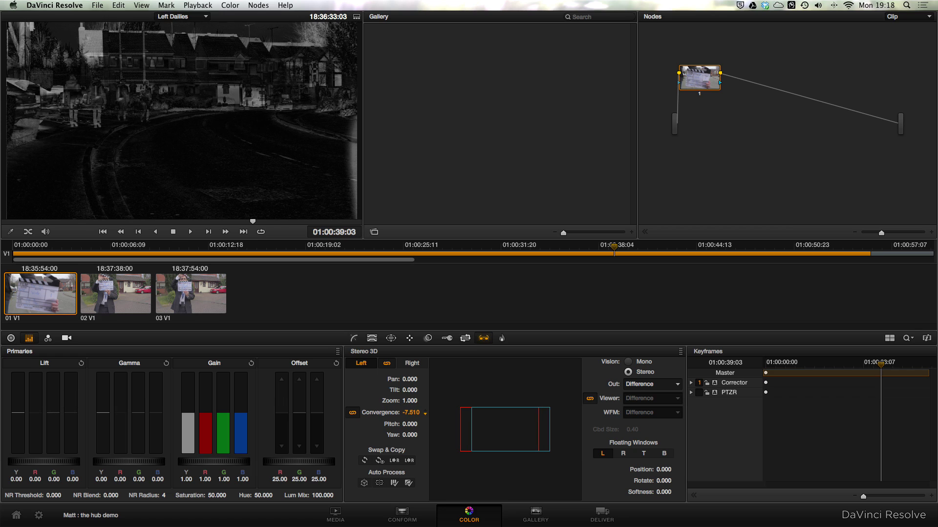
left_click_drag(8, 396, 4, 290)
left_click_drag(412, 412, 3, 338)
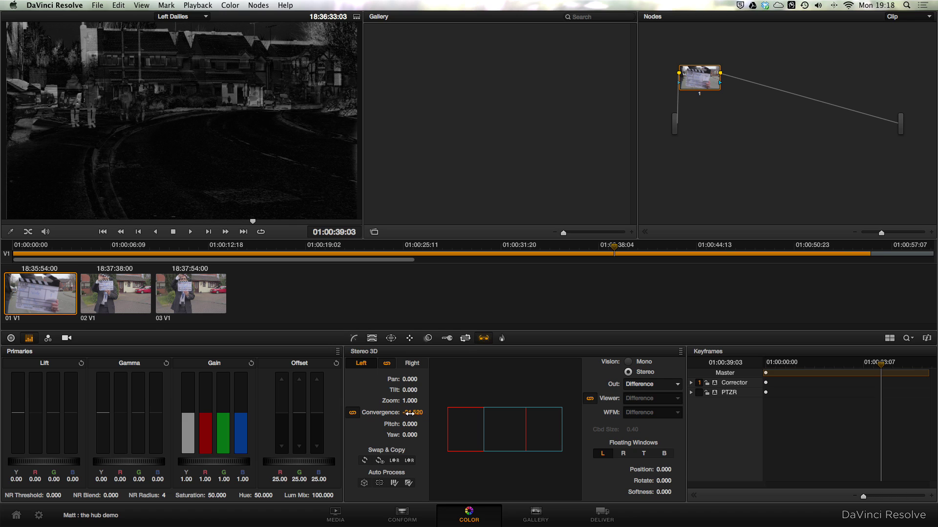
left_click_drag(410, 414, 2, 335)
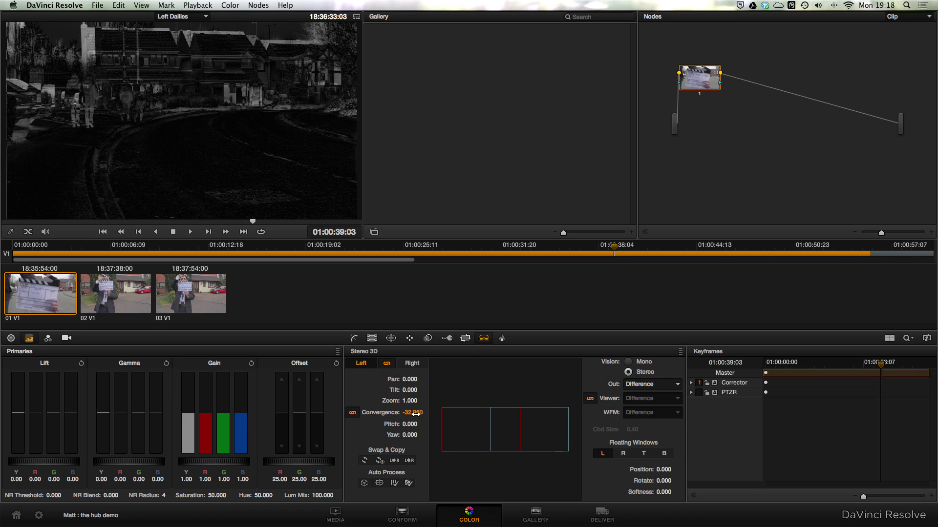
left_click_drag(419, 414, 49, 381)
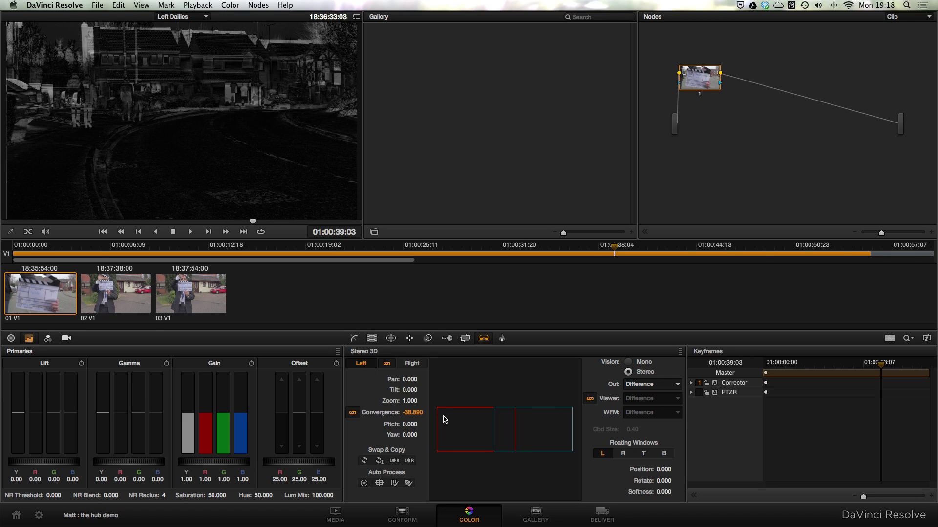
left_click_drag(417, 413, 88, 393)
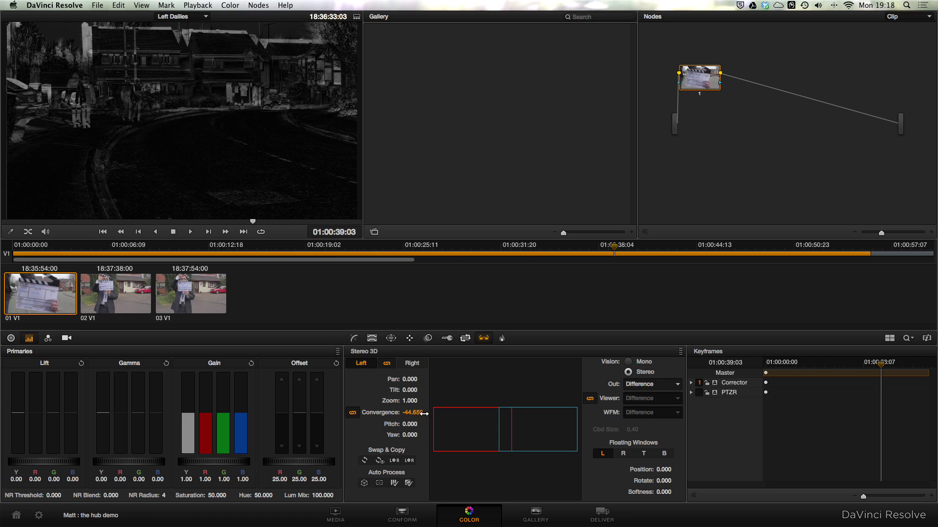
scroll(424, 413, "down", 5)
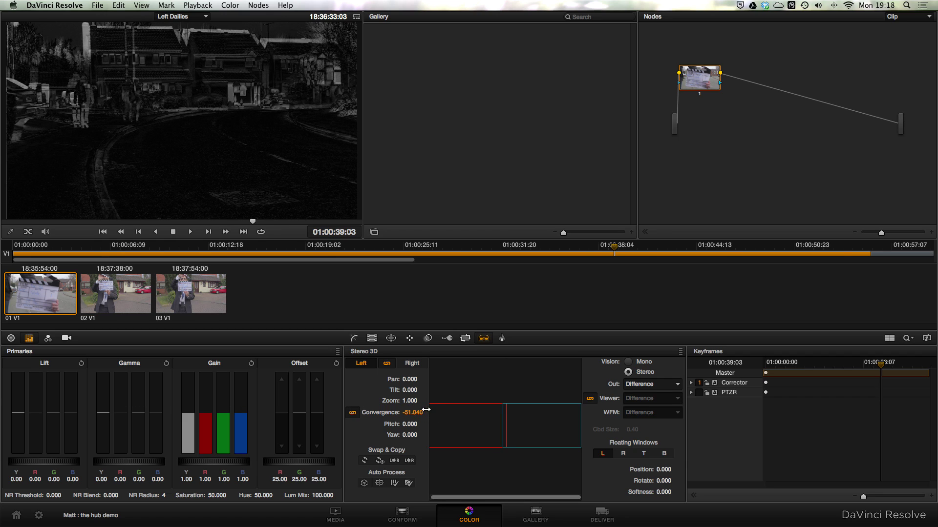
left_click_drag(426, 409, 43, 389)
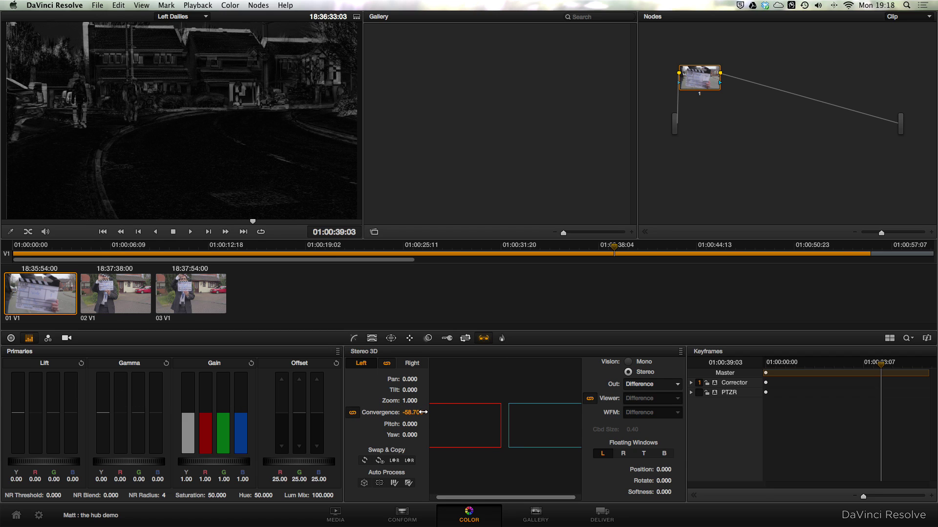
left_click_drag(423, 413, 135, 383)
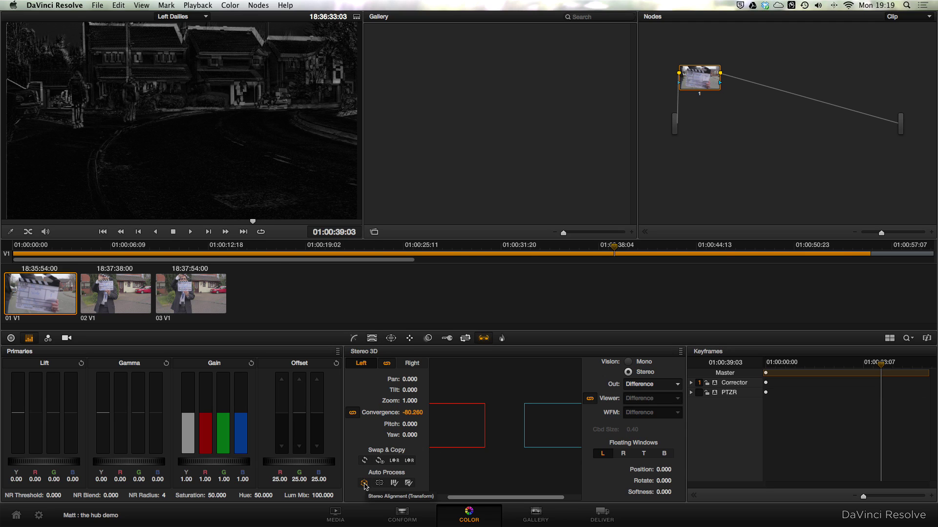
left_click(364, 484)
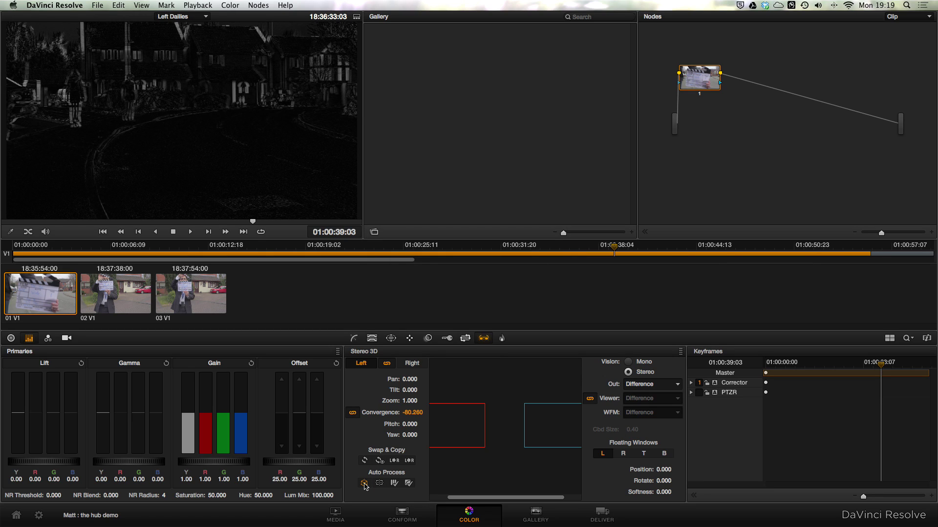
Step: Preview the aligned clip's stereo output as Anaglyph (Color), Line by line and Side by side, leaving it on Line by line
left_click(652, 386)
left_click(656, 425)
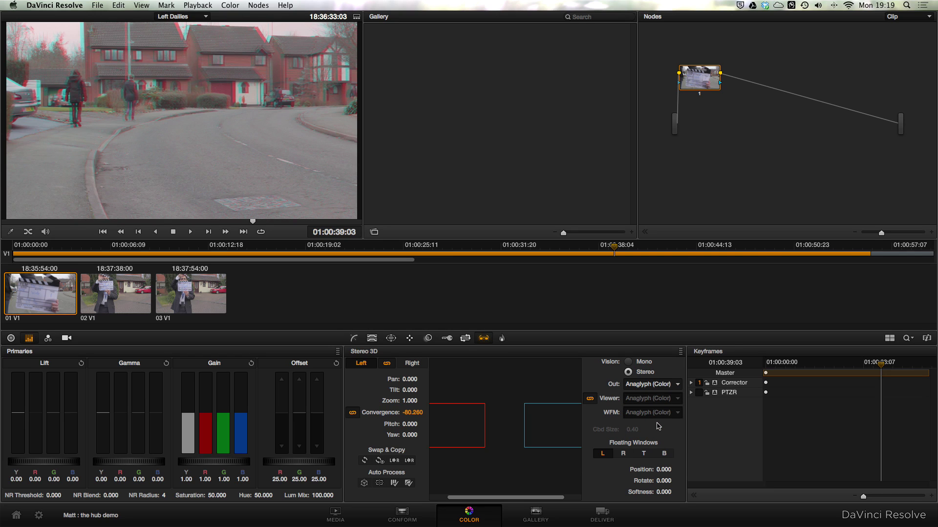
left_click(650, 385)
left_click(650, 401)
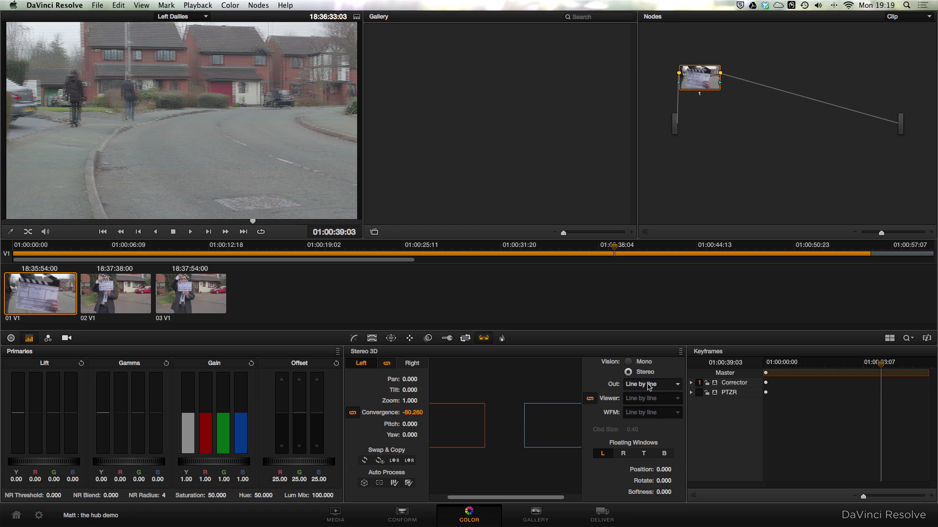
left_click(649, 386)
left_click(650, 393)
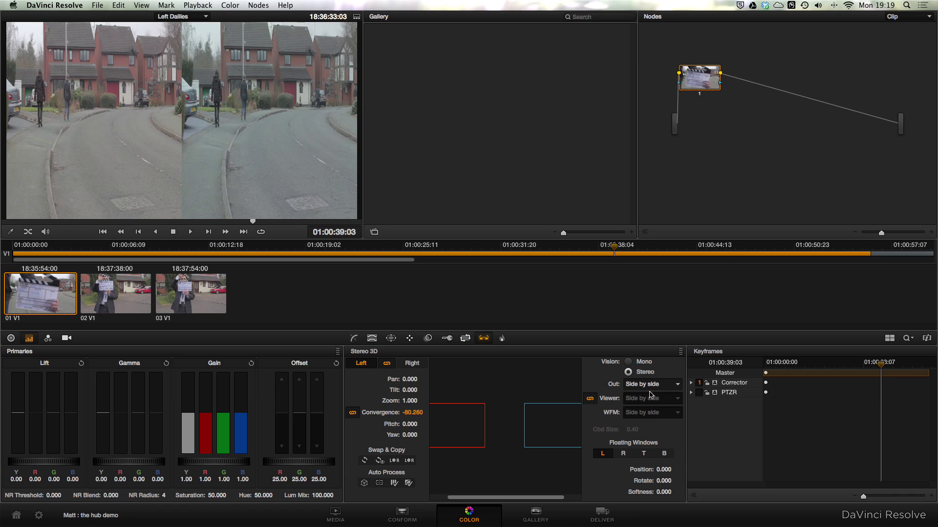
left_click(650, 385)
left_click(654, 403)
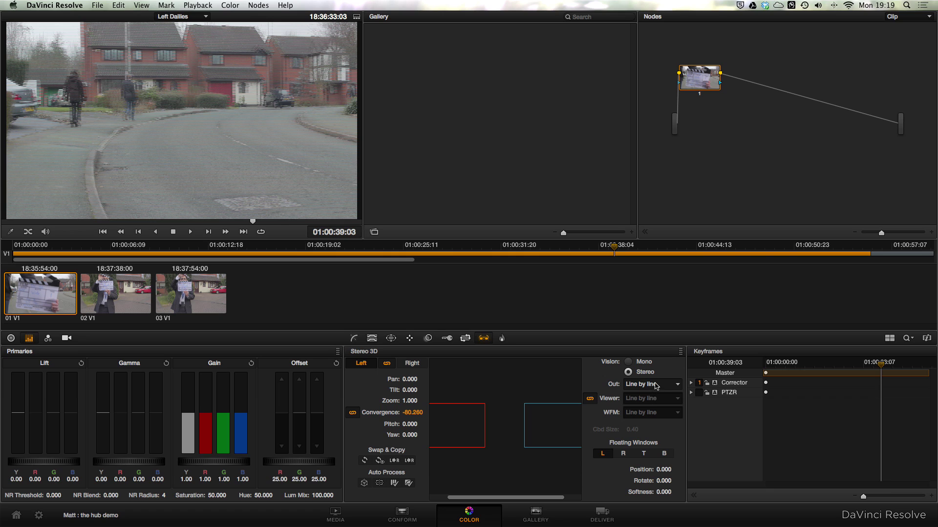
Step: Preview the stereo output as Anaglyph (Color), switch it to Side by side, and run Stereo Color Match (Primary Controls) on the clip
left_click(652, 384)
left_click(655, 422)
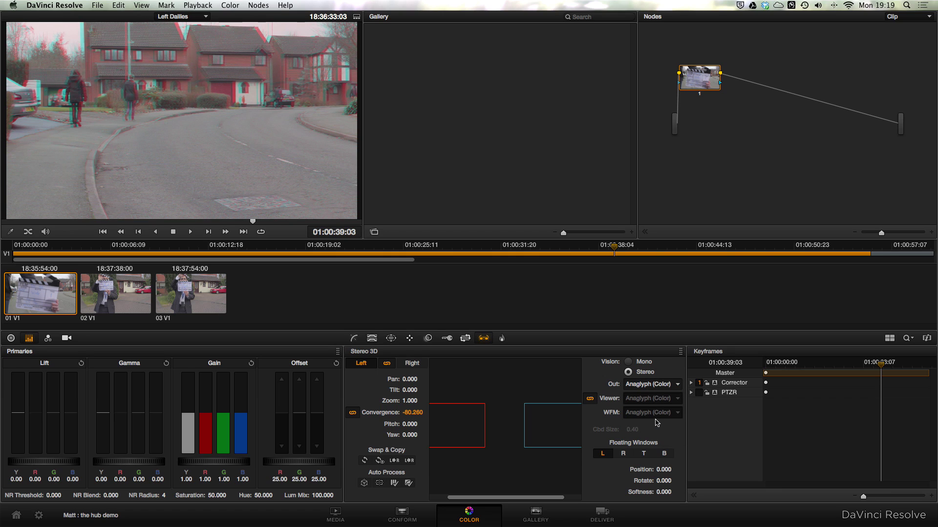
left_click(394, 483)
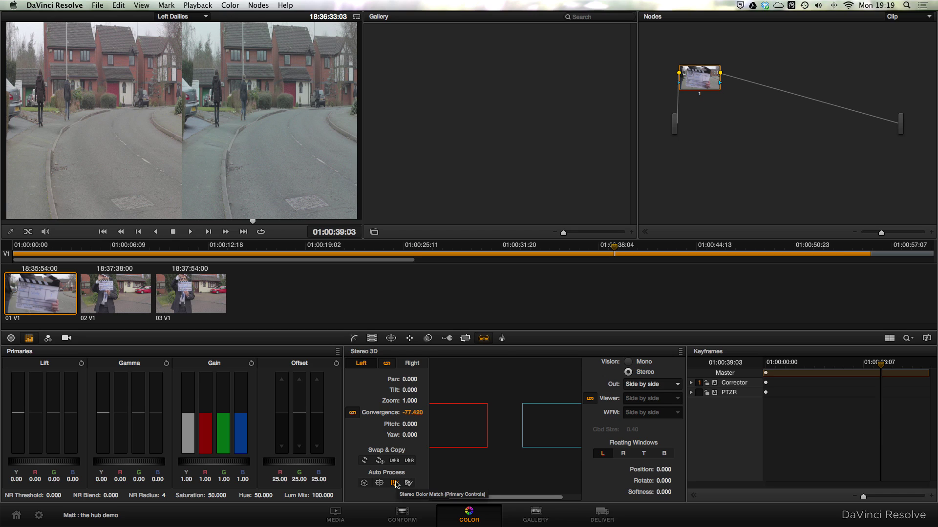
left_click(395, 483)
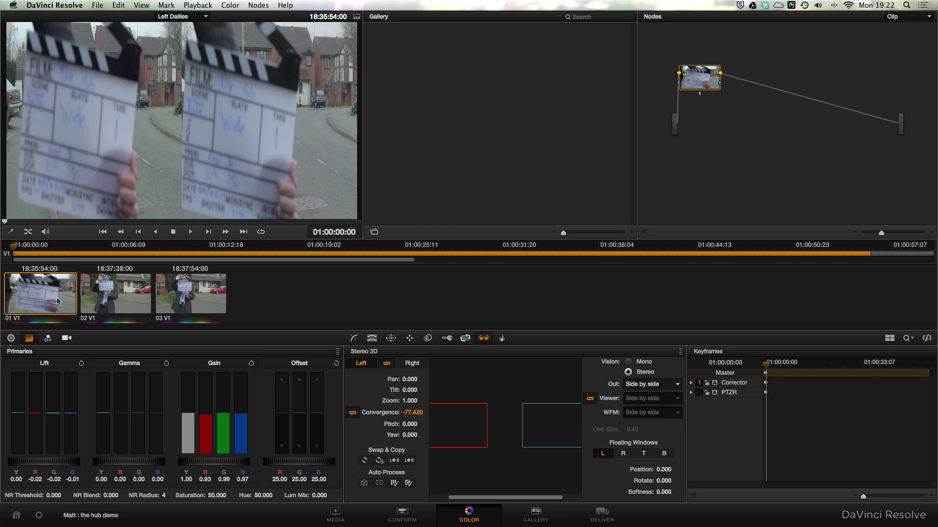
Step: On the Deliver page, set the render codec to QuickTime H.264 and render the timeline as individual source clips
left_click(593, 521)
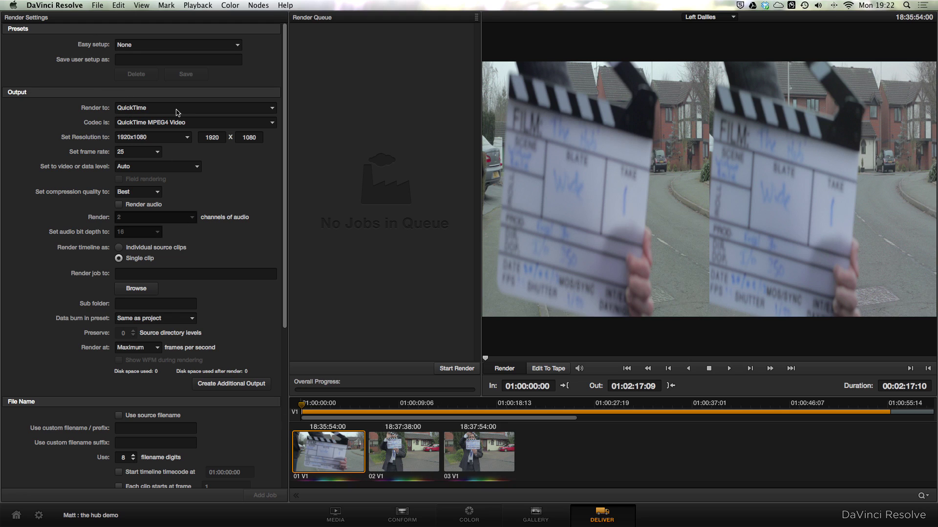
scroll(178, 160, "down", 3)
left_click(182, 67)
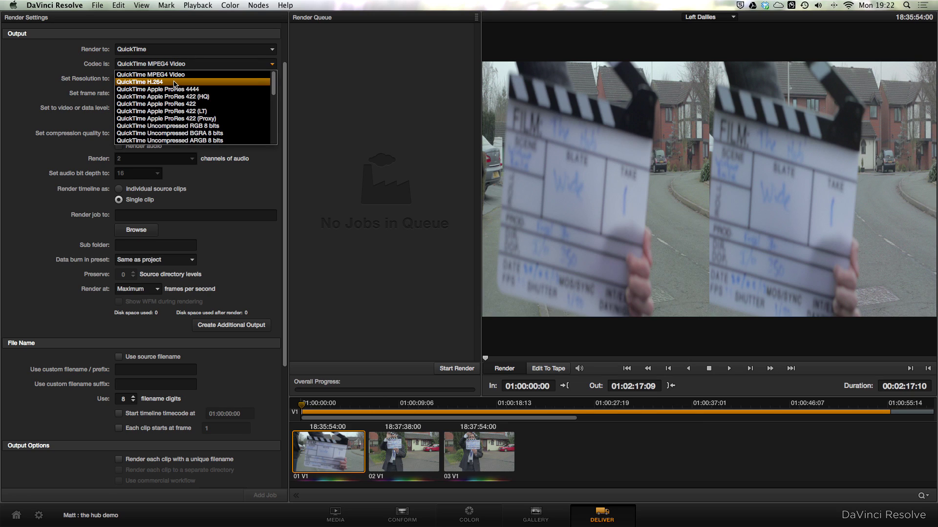
left_click(156, 82)
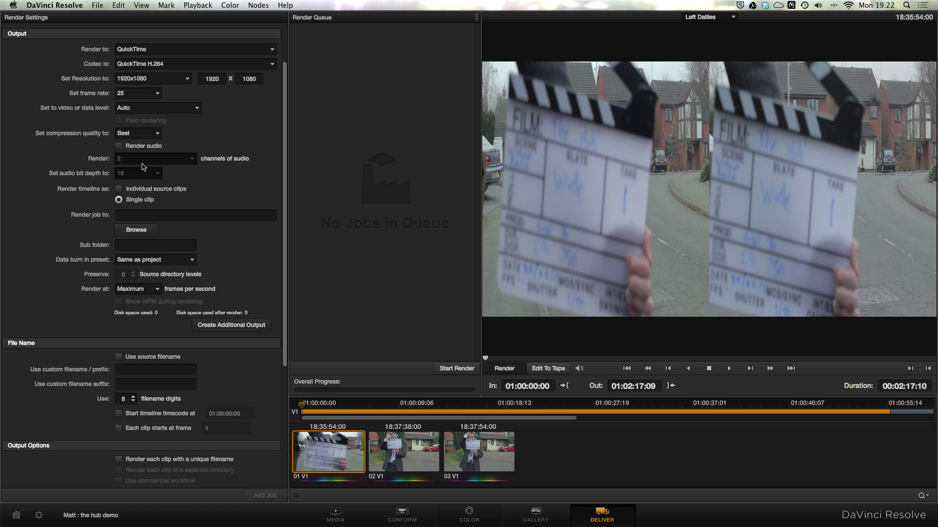
scroll(144, 183, "down", 3)
left_click(150, 133)
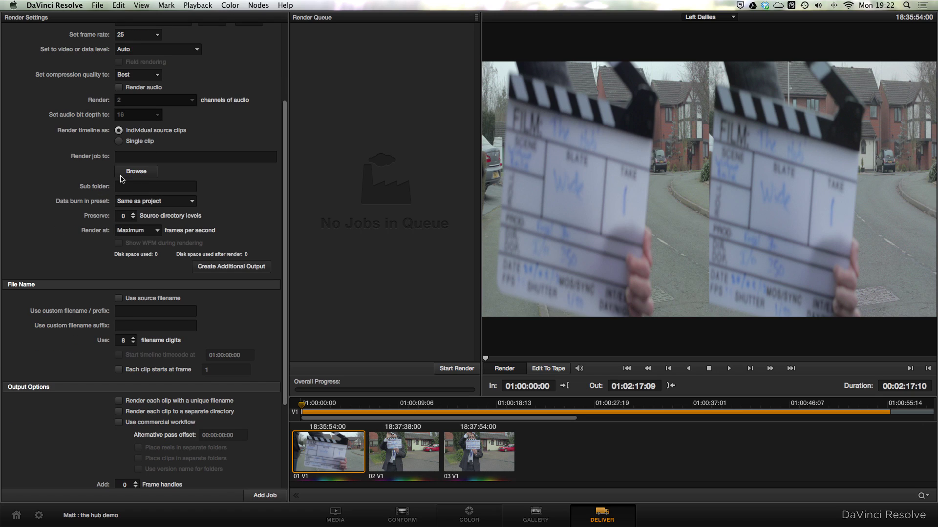
Step: Create a folder named Offline inside the hub/Demo on Edit One and set it as the render destination
left_click(132, 176)
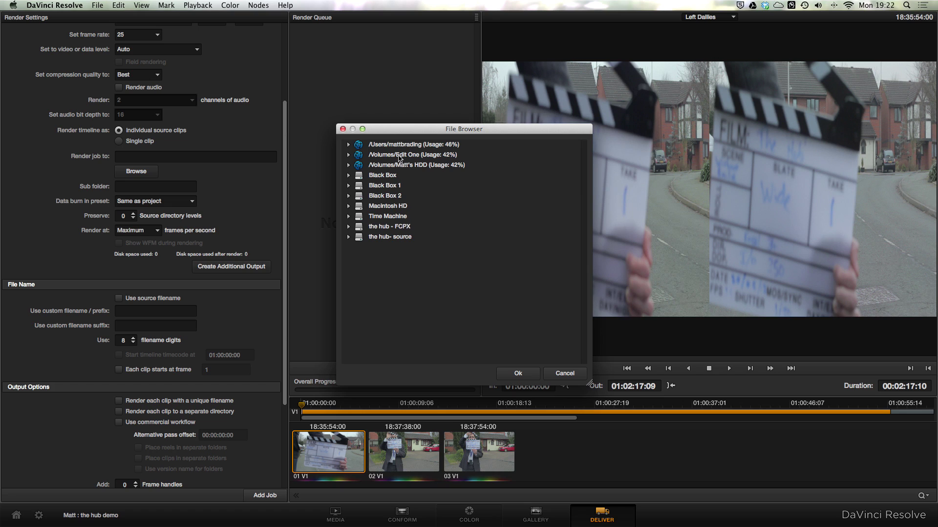
double_click(398, 155)
double_click(390, 217)
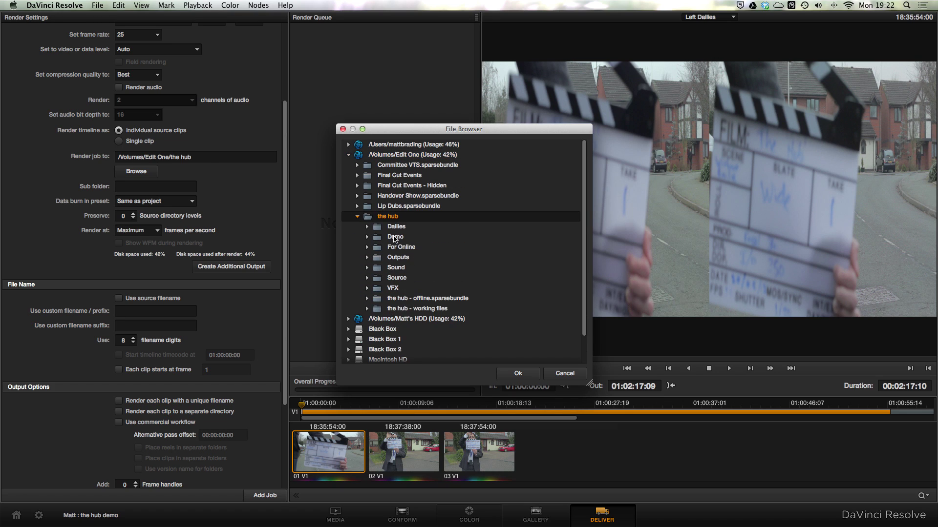
double_click(395, 238)
right_click(403, 238)
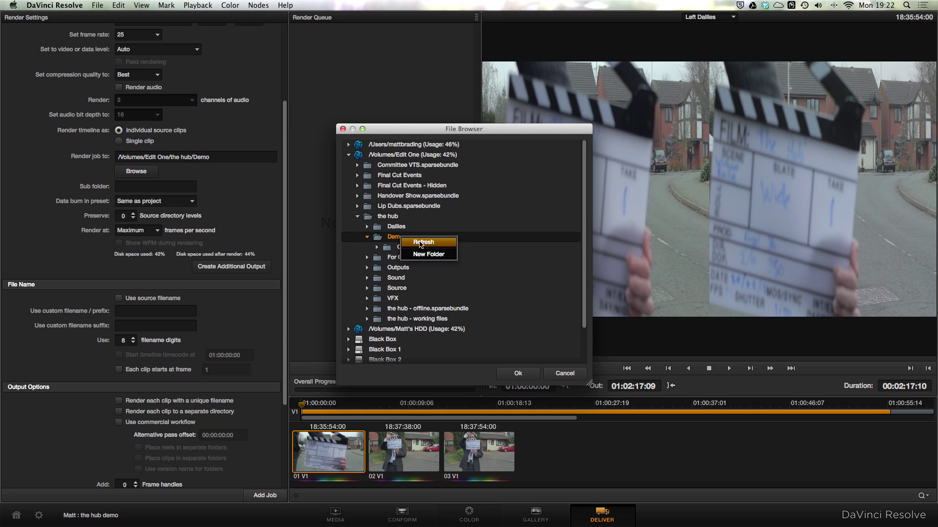
left_click(440, 253)
type("Offline")
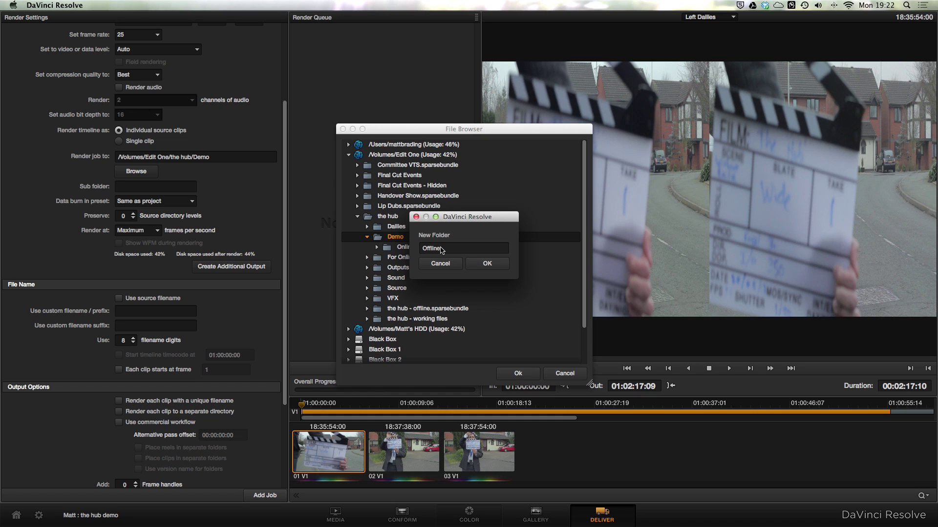
left_click(476, 264)
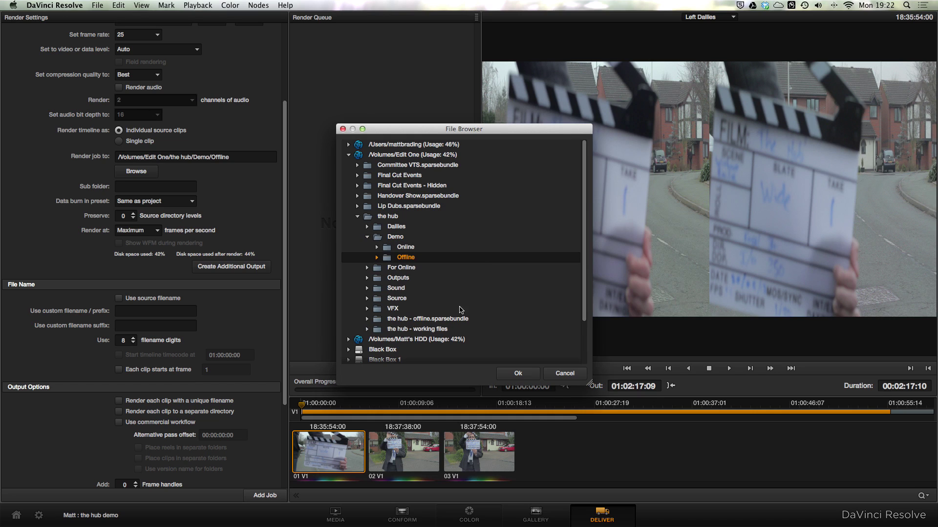
left_click(519, 376)
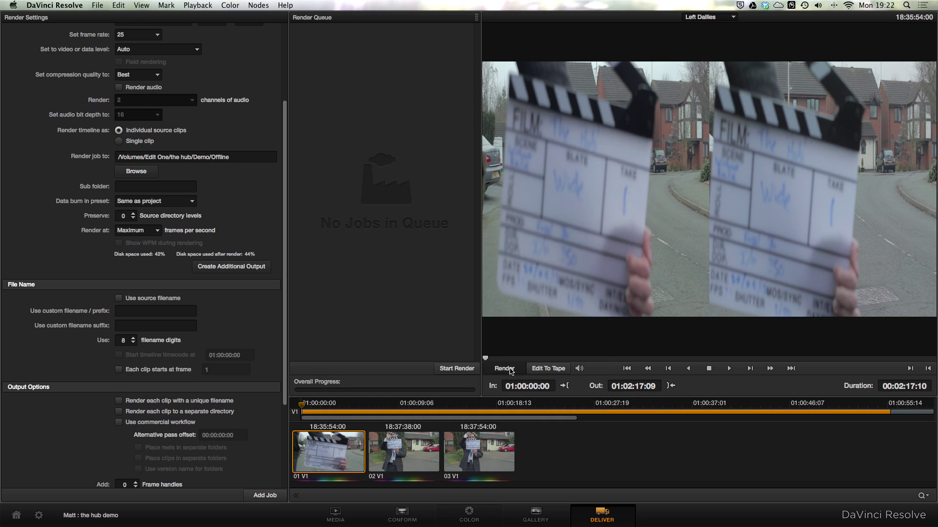
Step: Enable source filenames and 3D stereoscopic render with the Side by side mesh option, and queue the job and start rendering
scroll(168, 186, "down", 5)
left_click(119, 172)
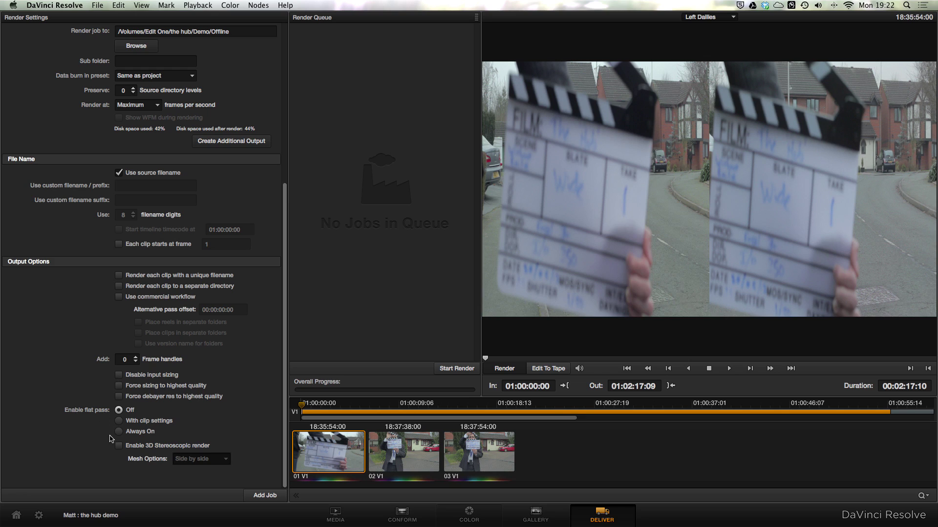
left_click(119, 446)
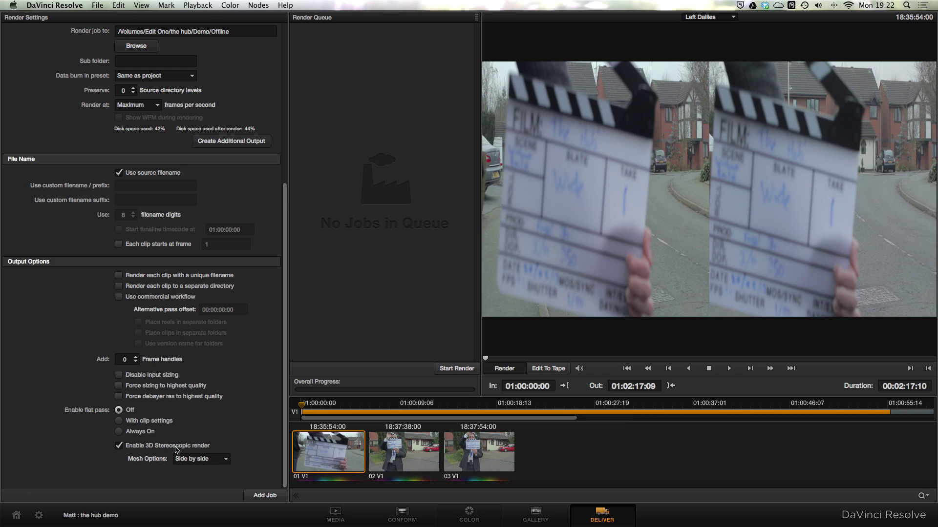
left_click(207, 459)
left_click(207, 471)
left_click(254, 496)
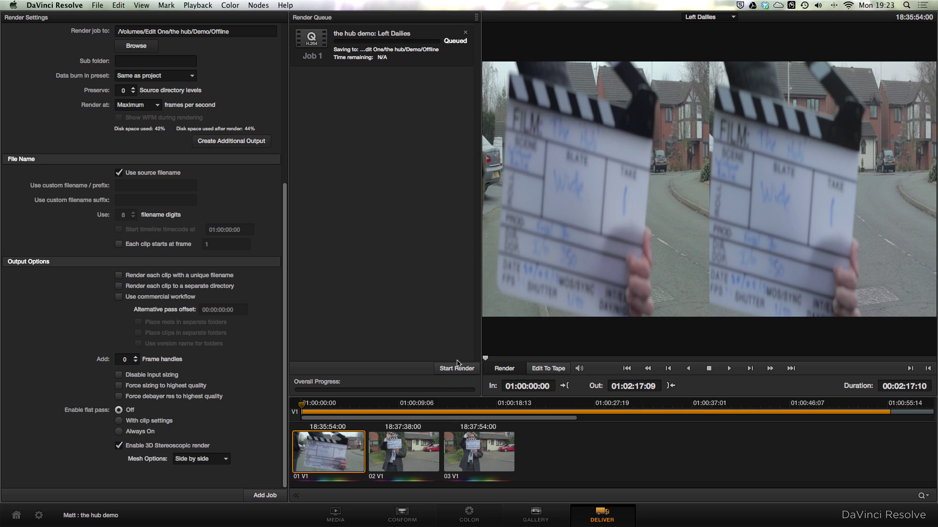
left_click(458, 370)
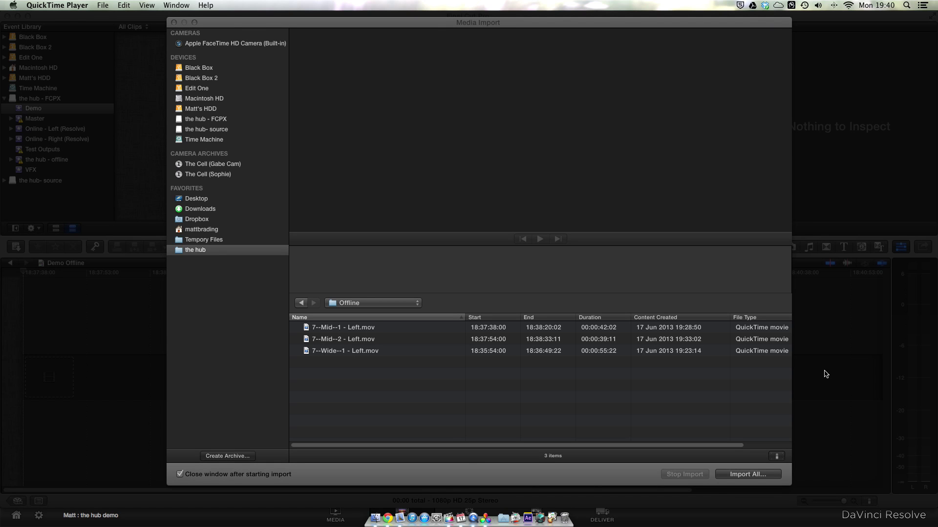
Step: Switch to Final Cut Pro's Media Import window and preview the rendered 7--Mid--1, 7--Mid--2 and 7--Wide--1 side-by-side clips in the Offline folder
left_click(433, 329)
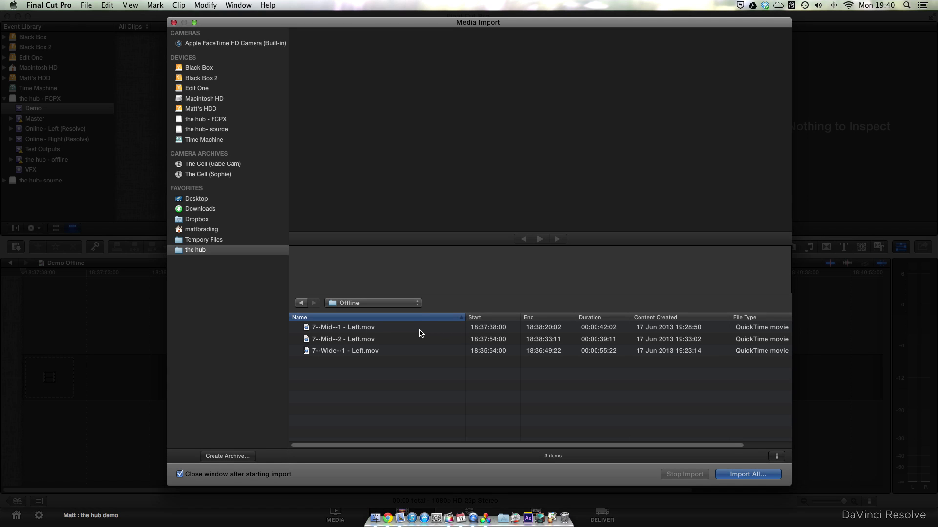
left_click(419, 330)
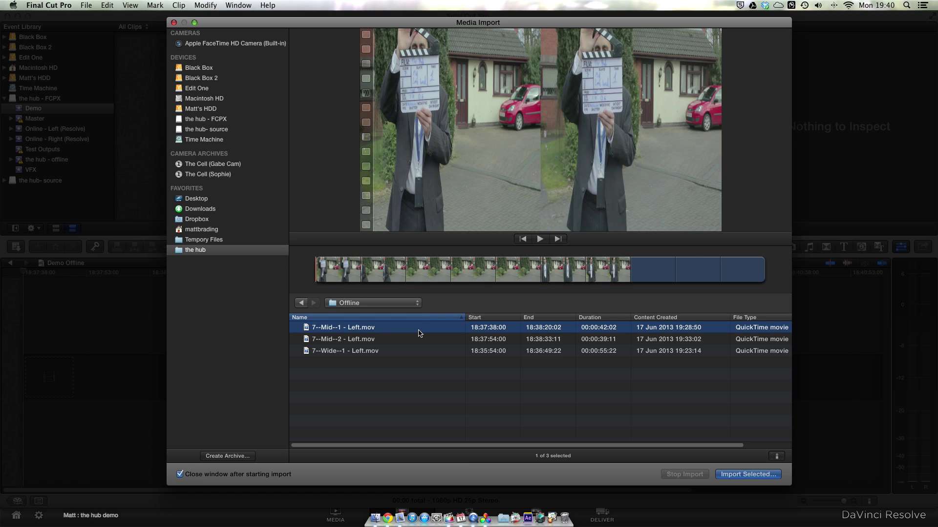
left_click(430, 272)
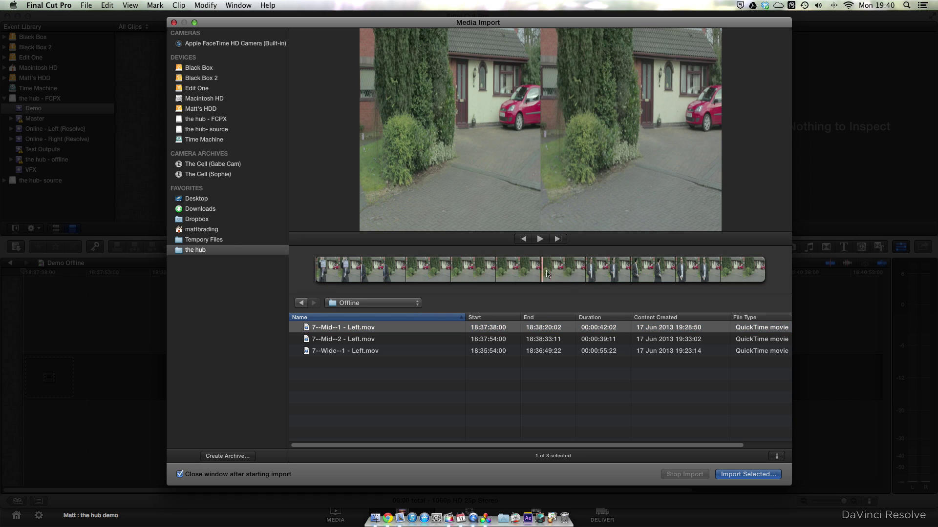
left_click(406, 339)
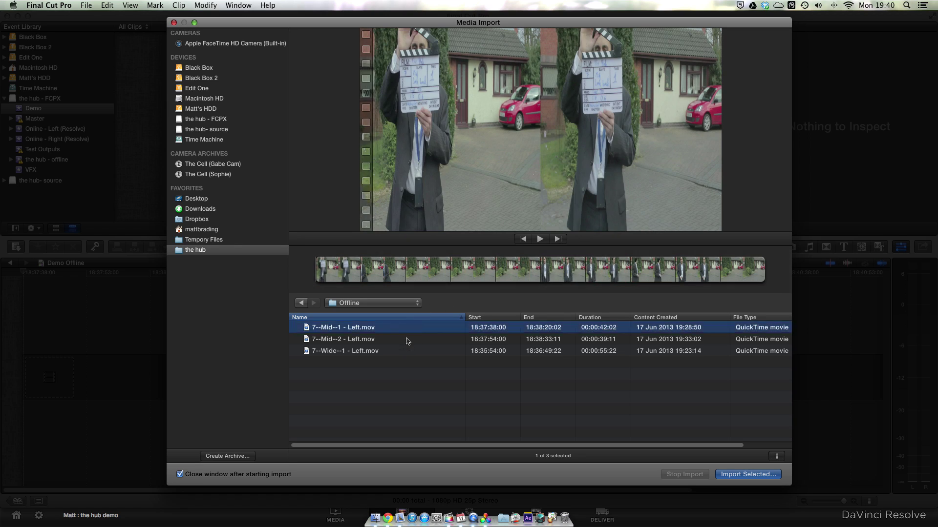
left_click(487, 277)
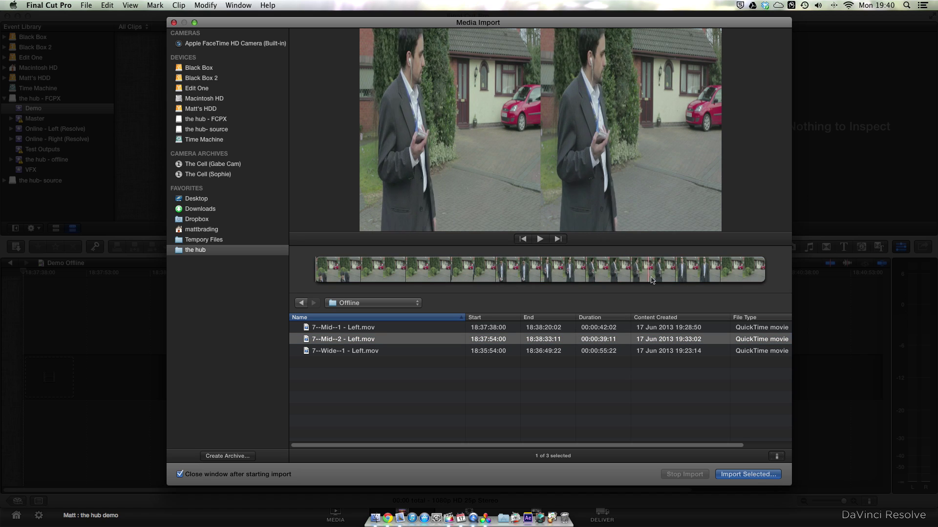
left_click(395, 352)
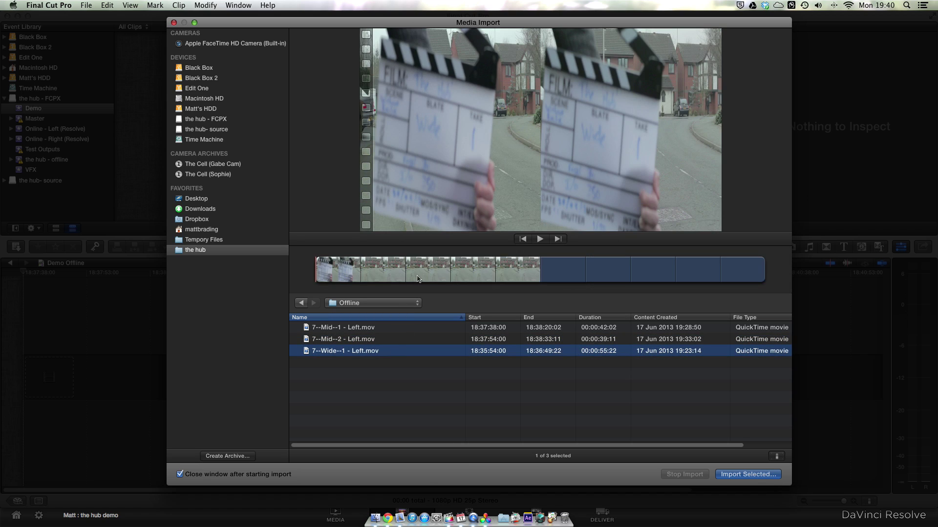
left_click(601, 274)
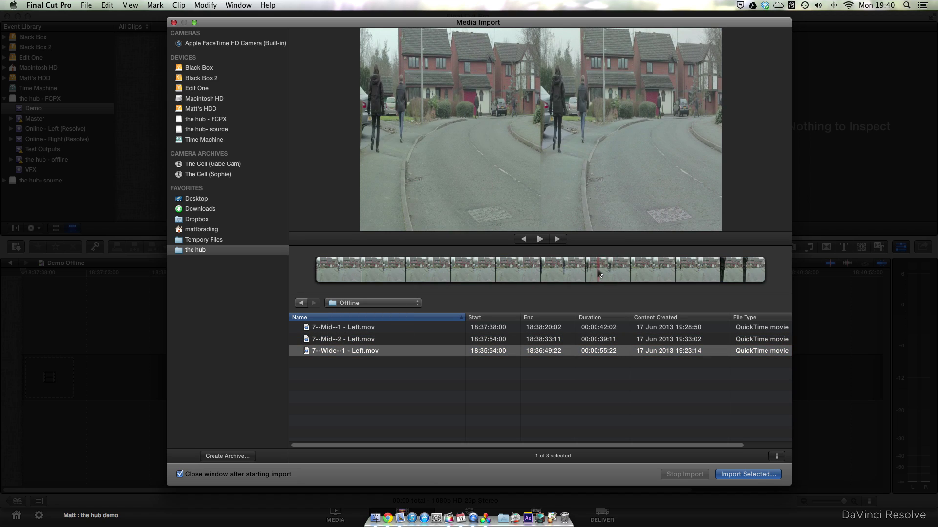
Step: Import all three Offline clips into the existing Demo event on the hub - FCPX
left_click(478, 404)
key("super+a")
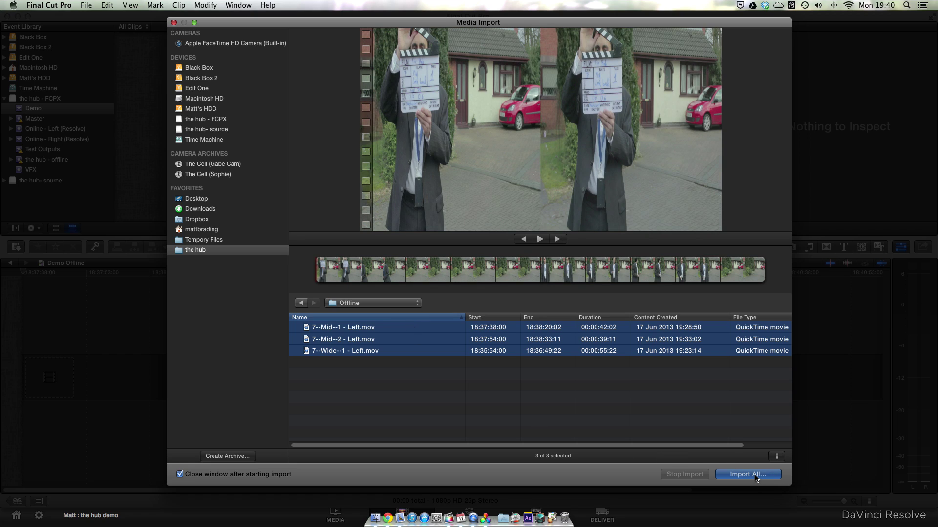
left_click(756, 478)
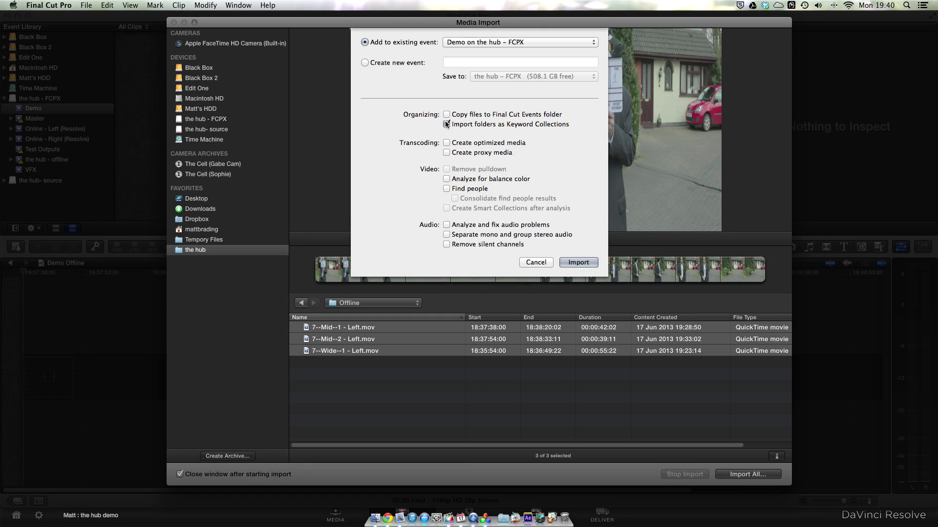
left_click(578, 262)
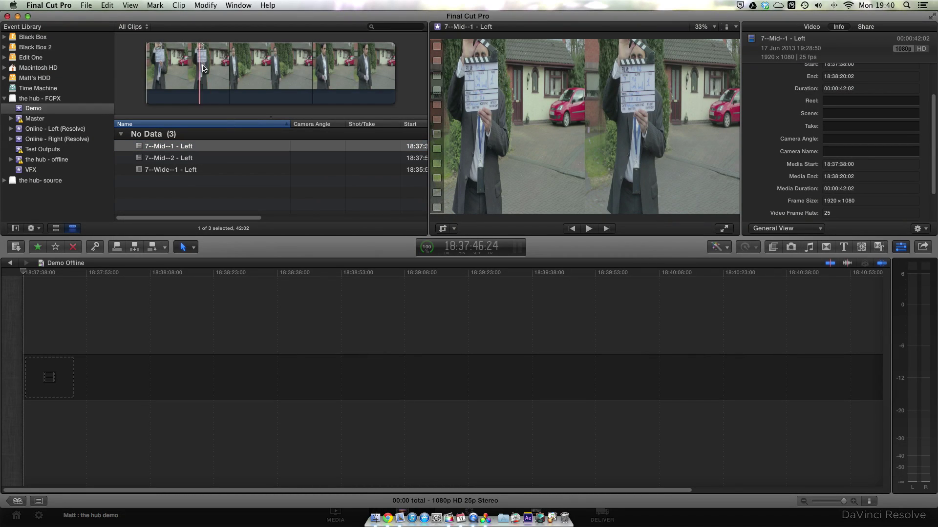
Step: Mark a range of 08:13 from about 18:36:10 in 7--Wide--1 - Left and append it to the Demo Offline timeline
left_click(190, 169)
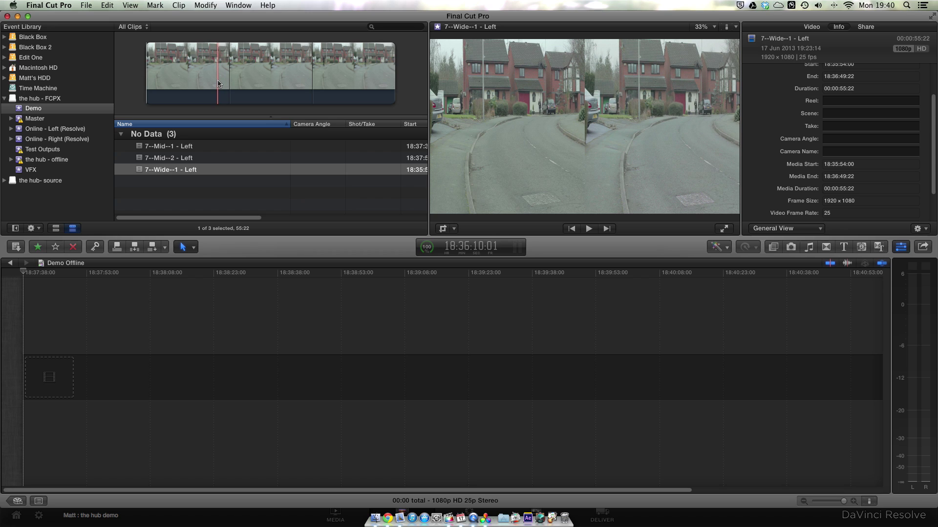
key("i")
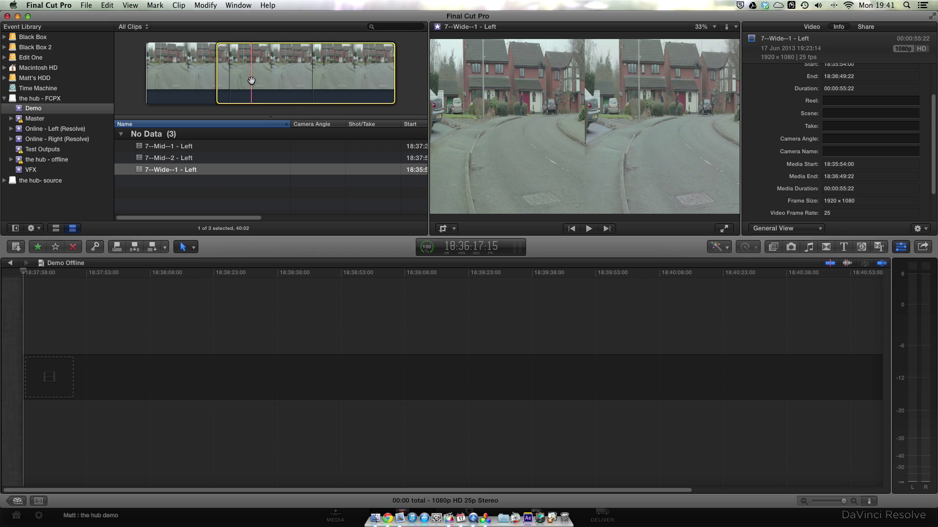
key("o")
key("e")
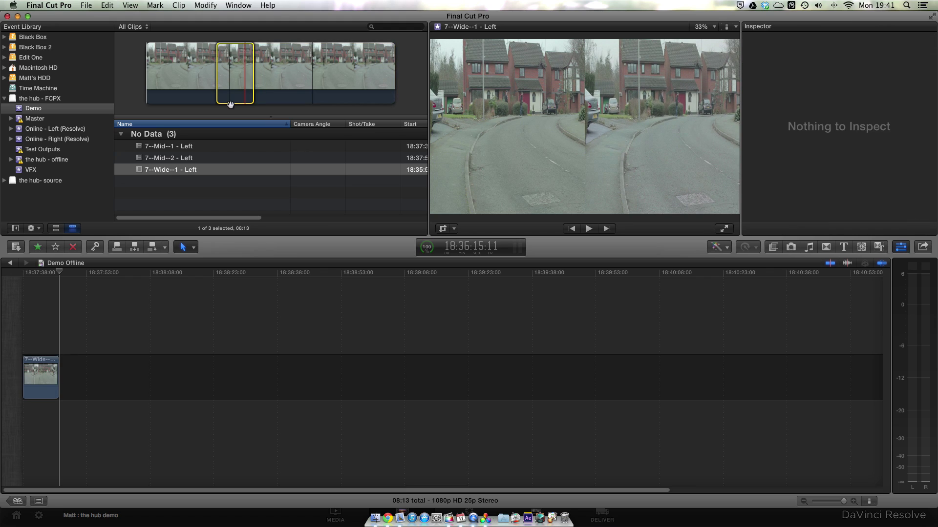
Step: Mark a range of 13:07 from about 18:38:03 in 7--Mid--1 - Left and append it to the Demo Offline timeline
left_click(205, 146)
key("super+4")
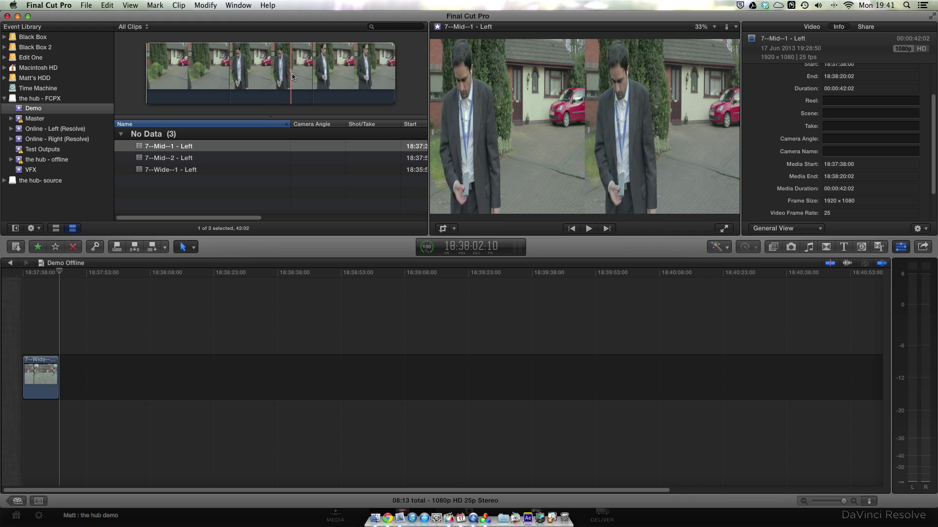
key("i")
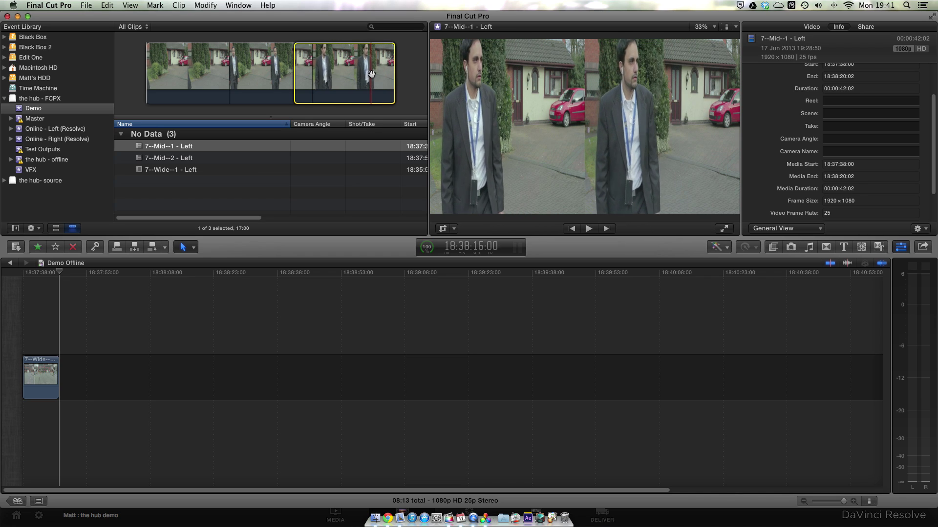
key("o")
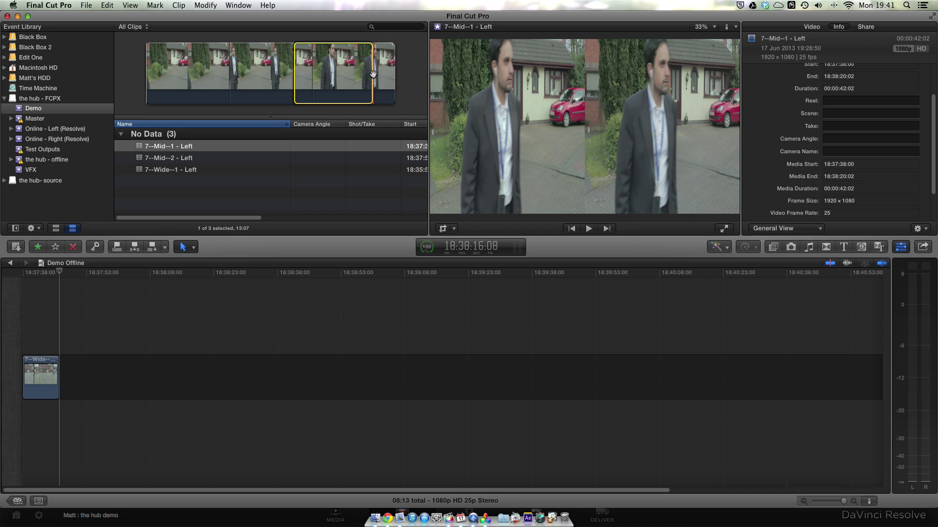
key("e")
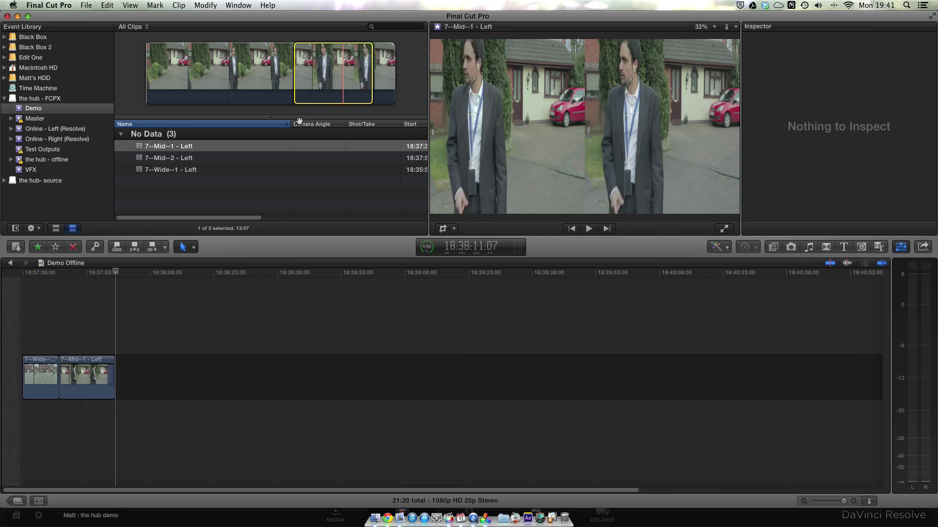
Step: Mark a range of 05:22 from about 18:36:26 in 7--Wide--1 - Left, append it to the Demo Offline timeline and return to the timeline start
left_click(209, 170)
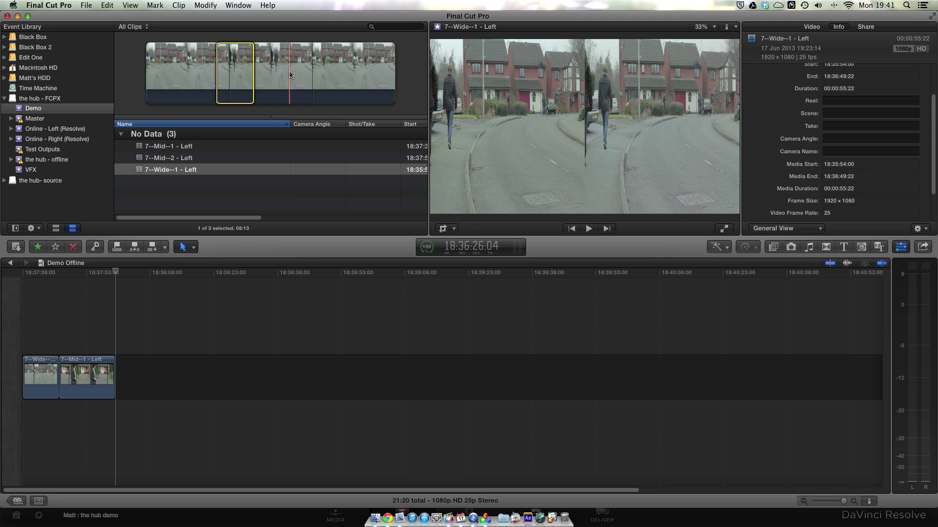
key("i")
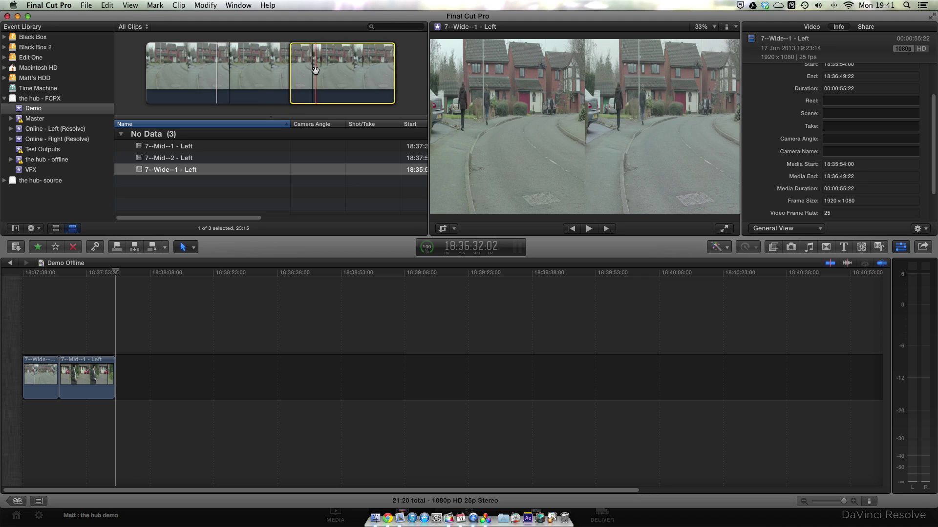
key("o")
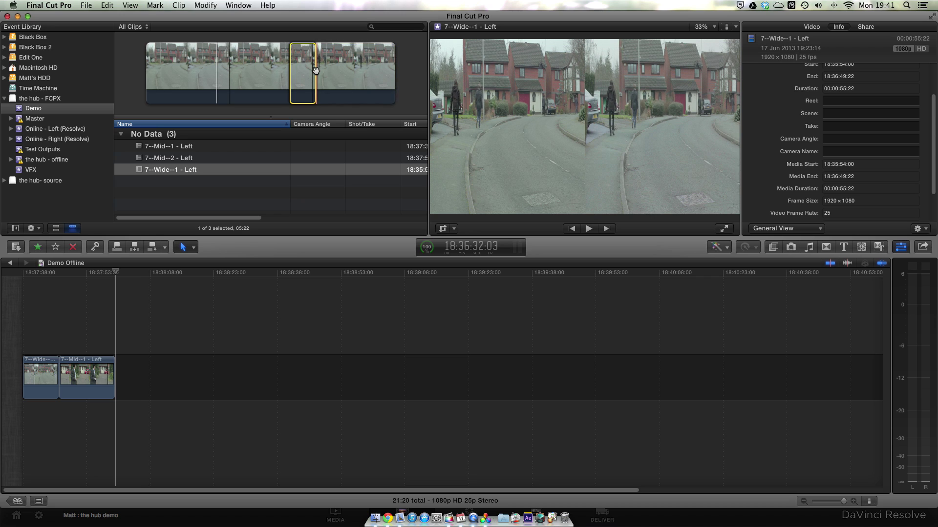
key("e")
left_click(127, 274)
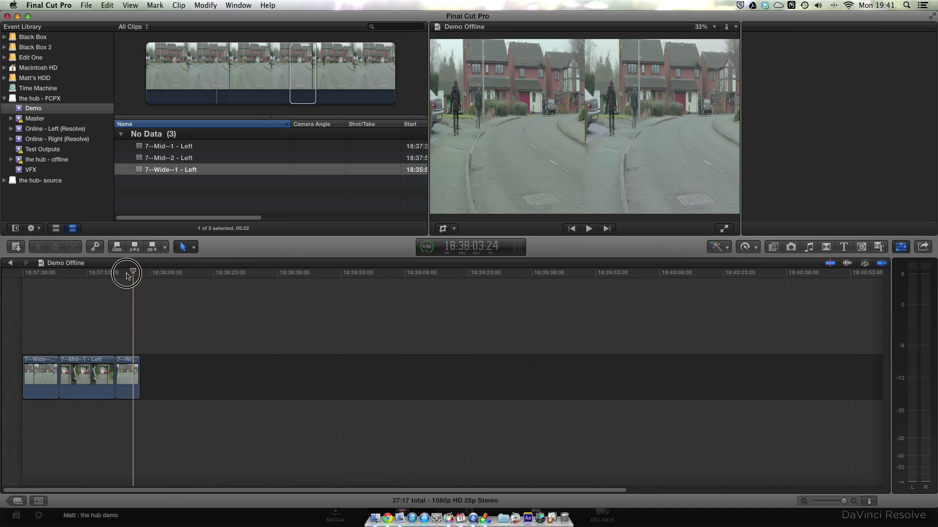
left_click_drag(127, 276, 18, 288)
key("super+4")
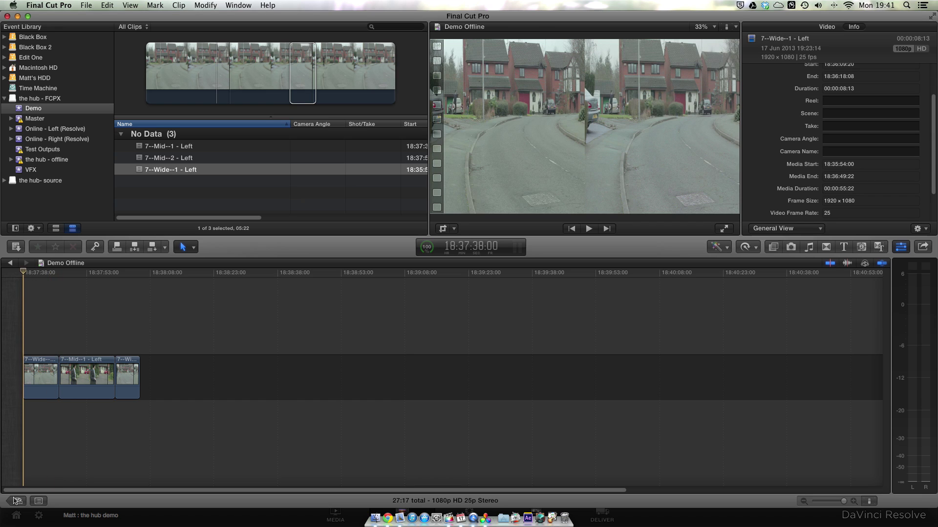
Step: Export the Demo Offline project from the Project Library as a Final Cut XML named Demo Offline in the Demo folder
left_click(16, 500)
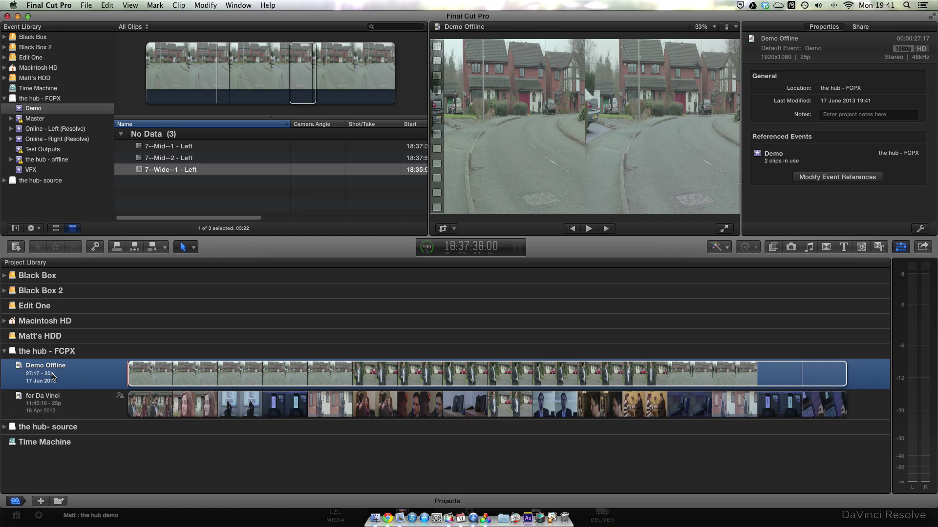
left_click(86, 6)
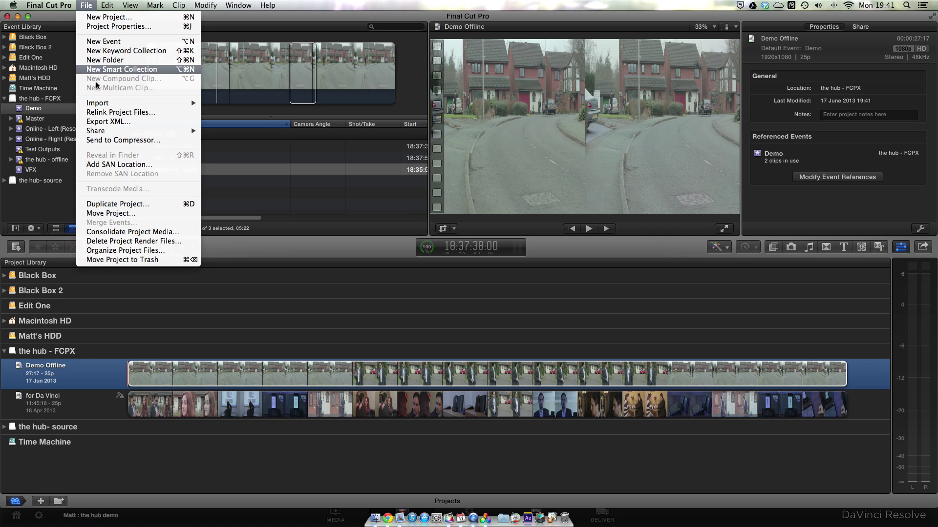
left_click(104, 121)
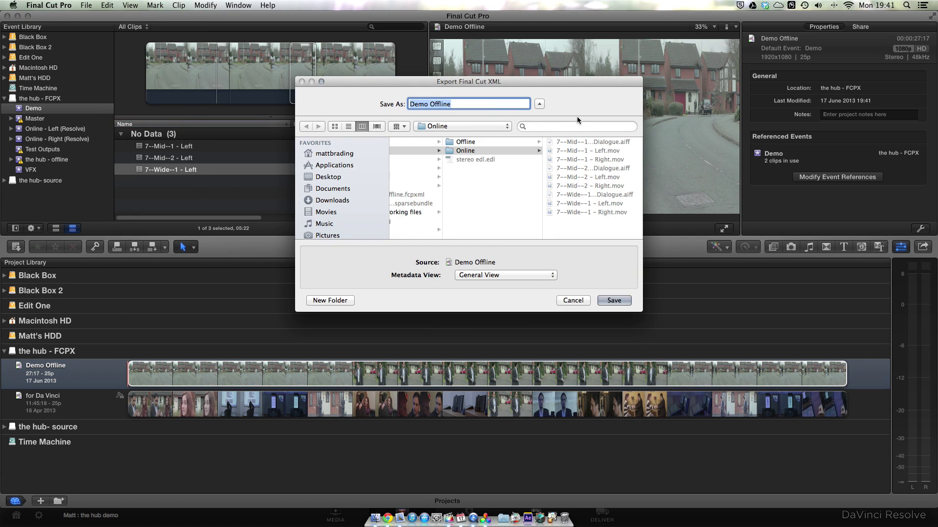
left_click(463, 103)
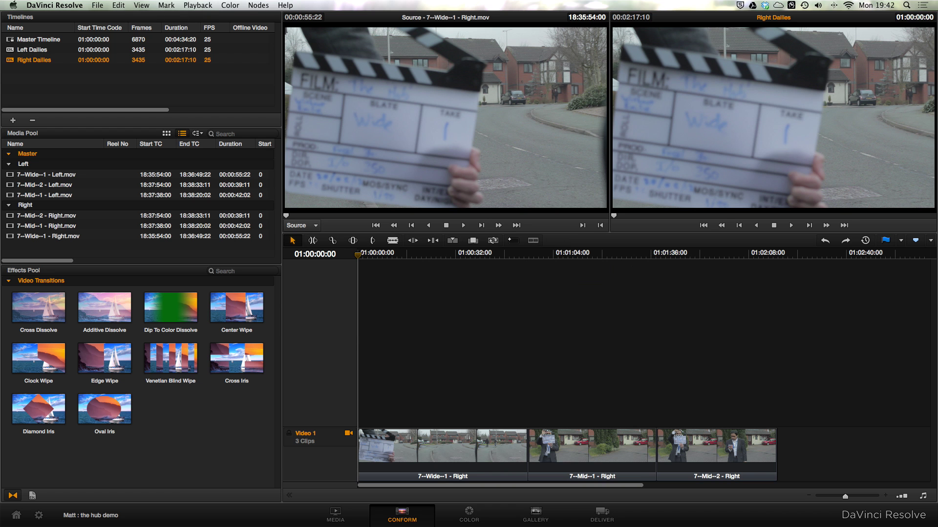
Step: Switch to DaVinci Resolve and import Demo Offline.fcpxml as timeline Demo Offline - Left, without automatic source clip import, conformed only from the Left bin
left_click(98, 5)
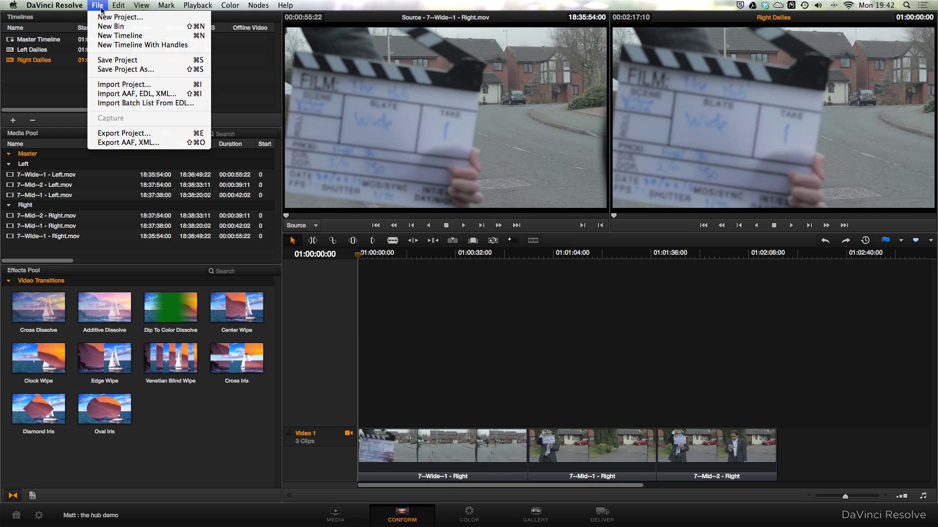
left_click(137, 97)
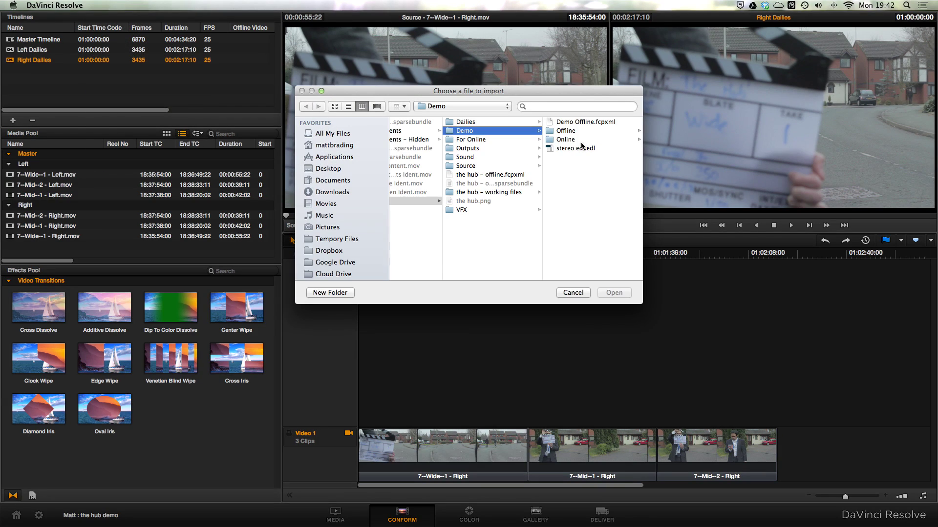
left_click(583, 123)
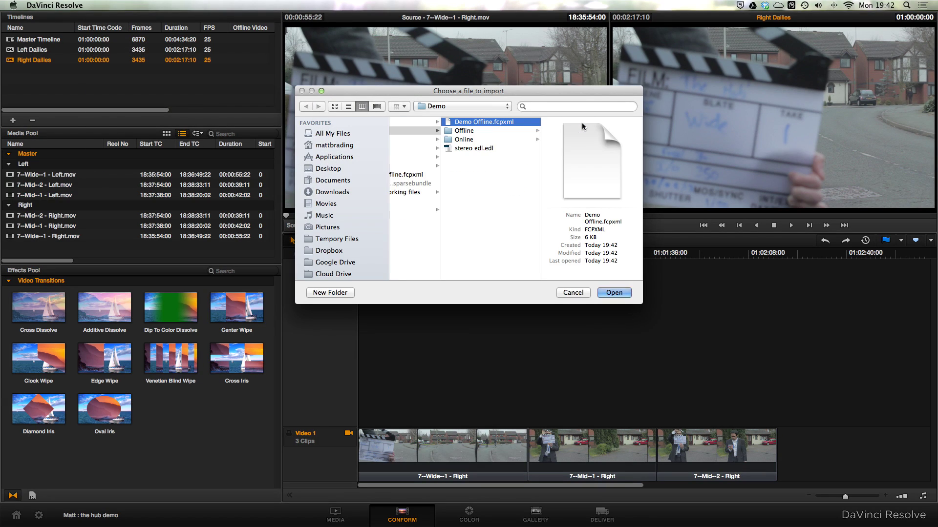
key("Return")
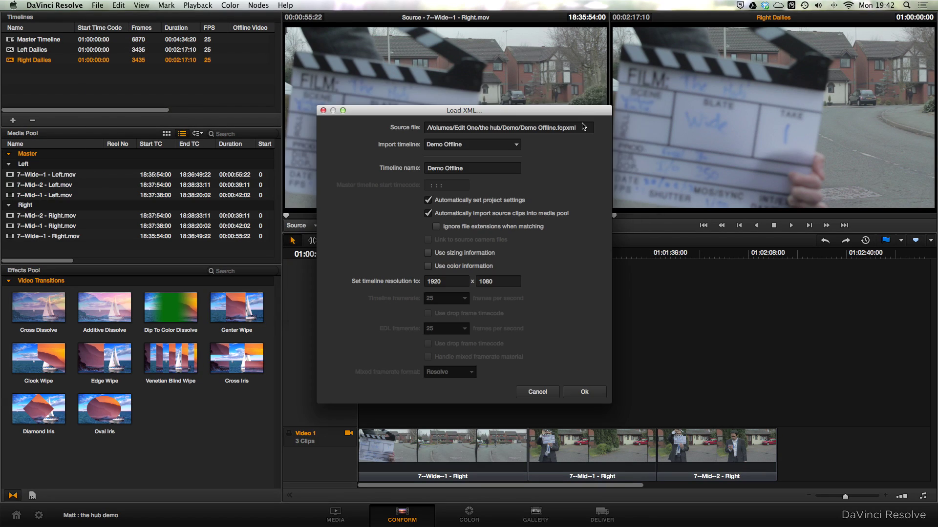
left_click(428, 214)
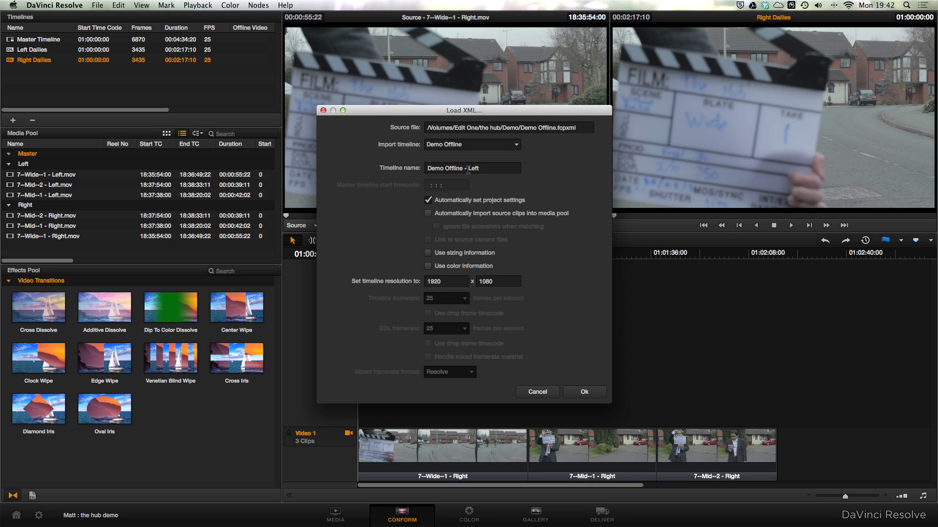
key("Return")
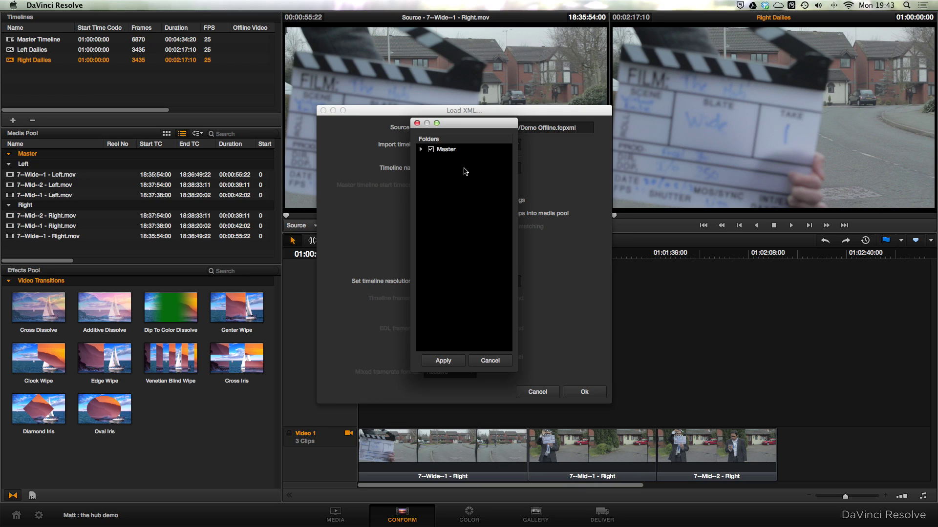
left_click(421, 149)
left_click(432, 150)
left_click(447, 362)
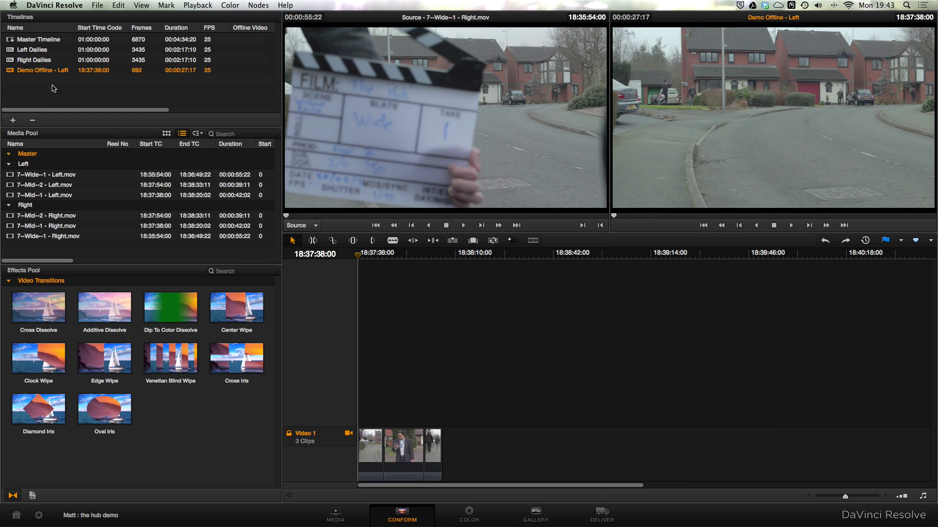
Step: Import Demo Offline.fcpxml again as timeline Demo Offline - Right, without automatic source clip import, conformed only from the Right bin
left_click(98, 6)
left_click(131, 94)
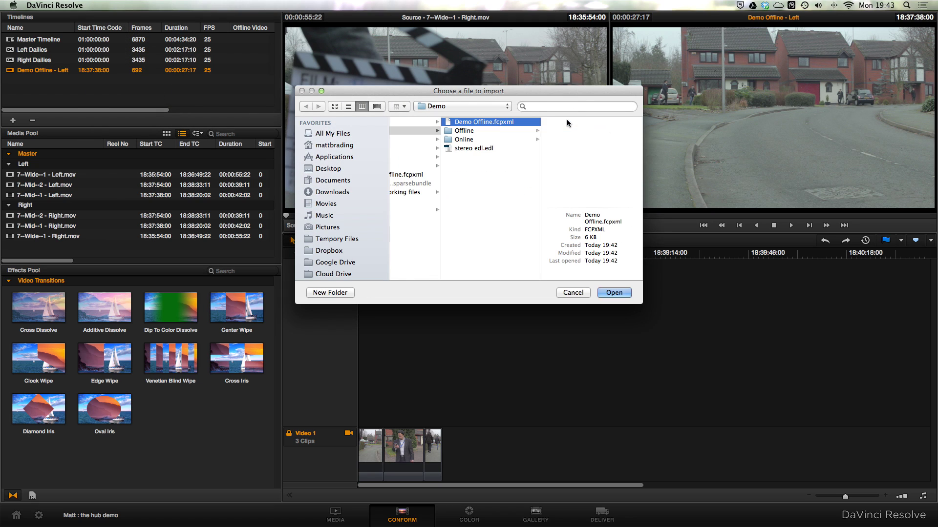
key("Return")
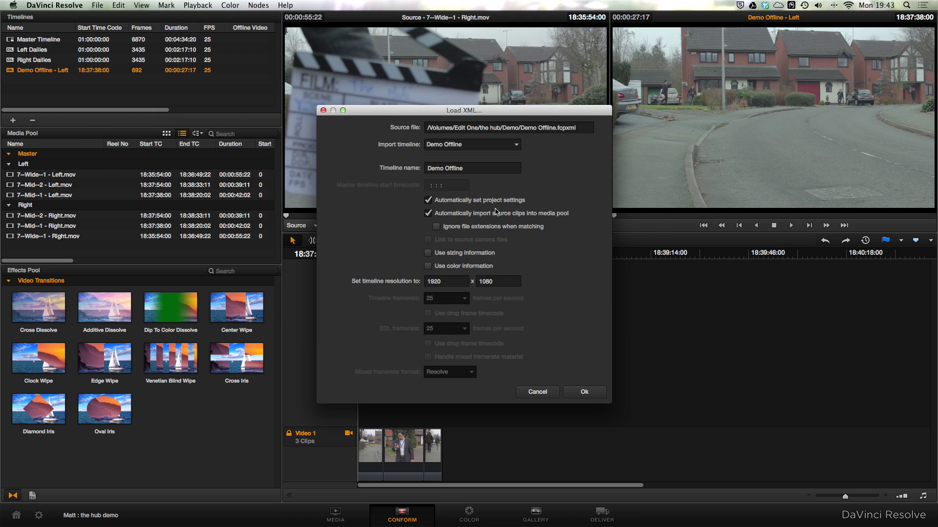
left_click(429, 214)
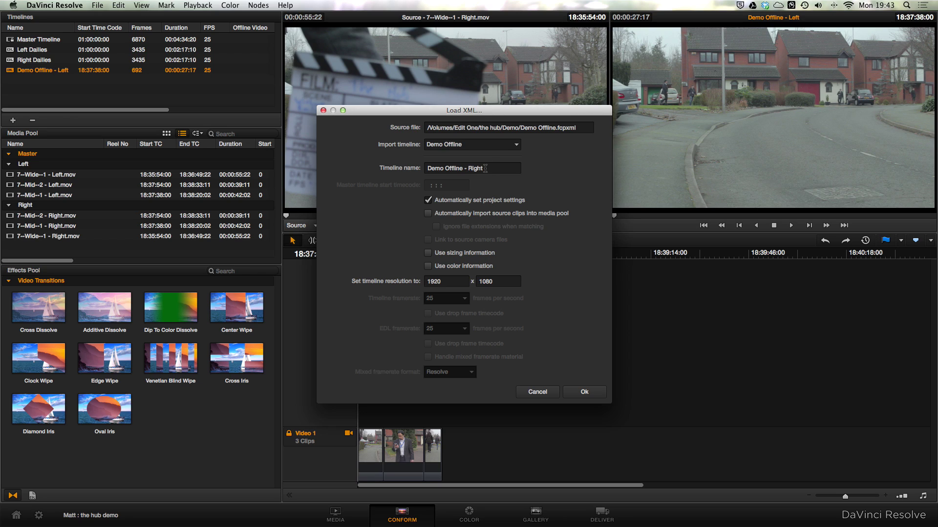
left_click(583, 391)
left_click(421, 149)
left_click(431, 149)
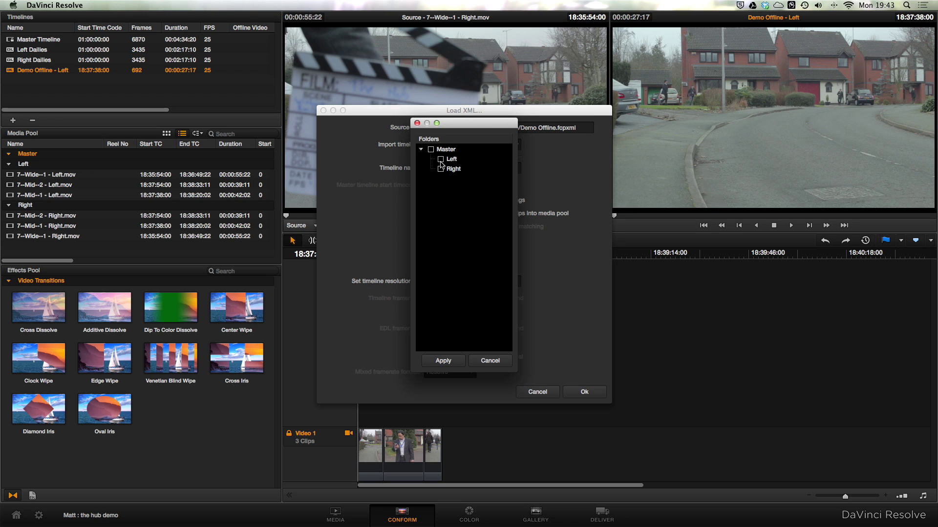
left_click(459, 362)
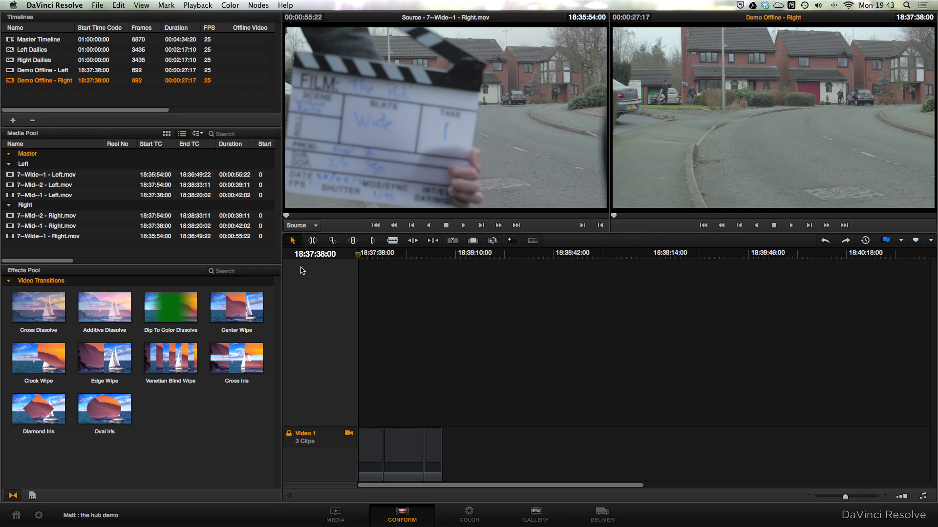
Step: Assign Demo Offline - Left as the Stereoscopic 3D Left Eye and Demo Offline - Right as the Stereoscopic 3D Right Eye
left_click(851, 497)
left_click_drag(851, 497, 853, 499)
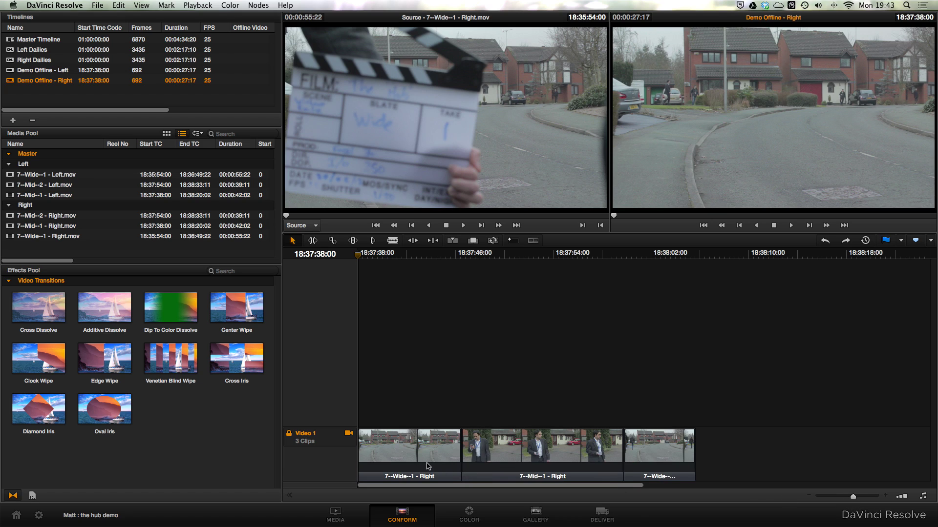
left_click(59, 71)
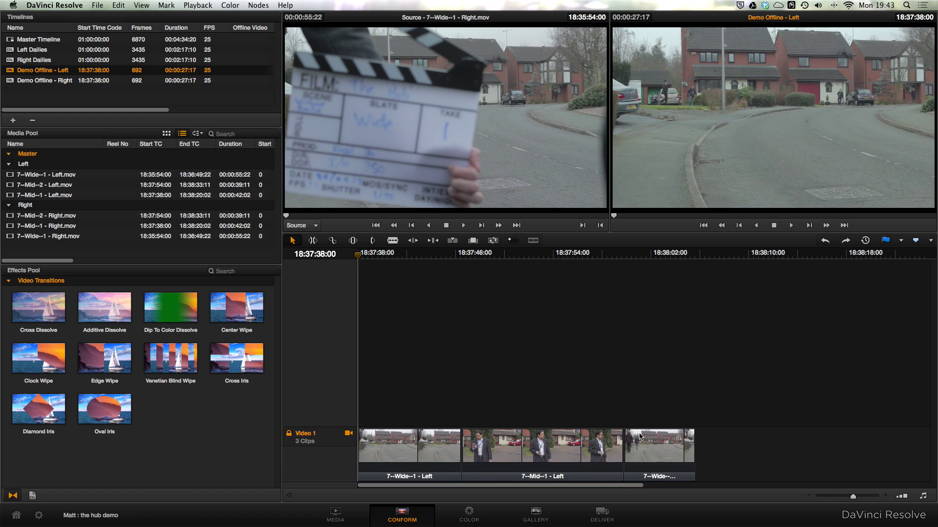
right_click(36, 69)
left_click(78, 206)
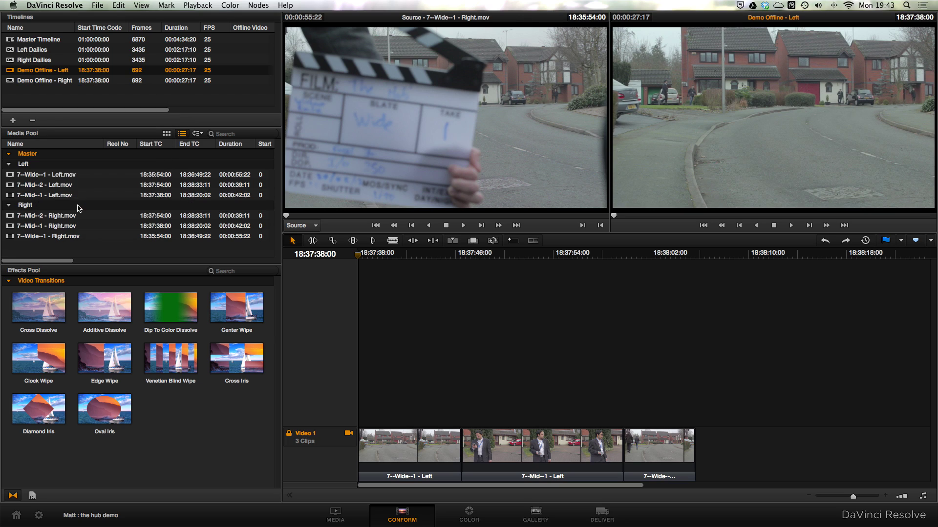
left_click(51, 81)
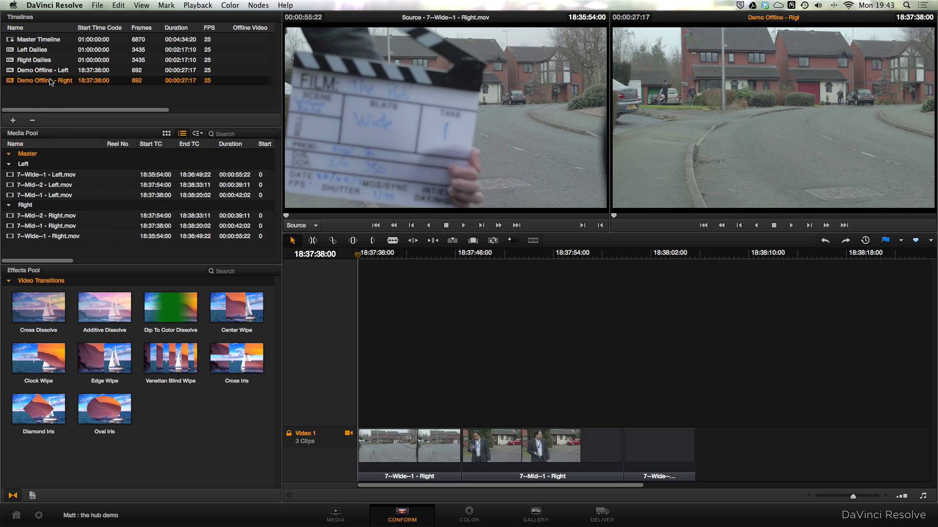
right_click(50, 82)
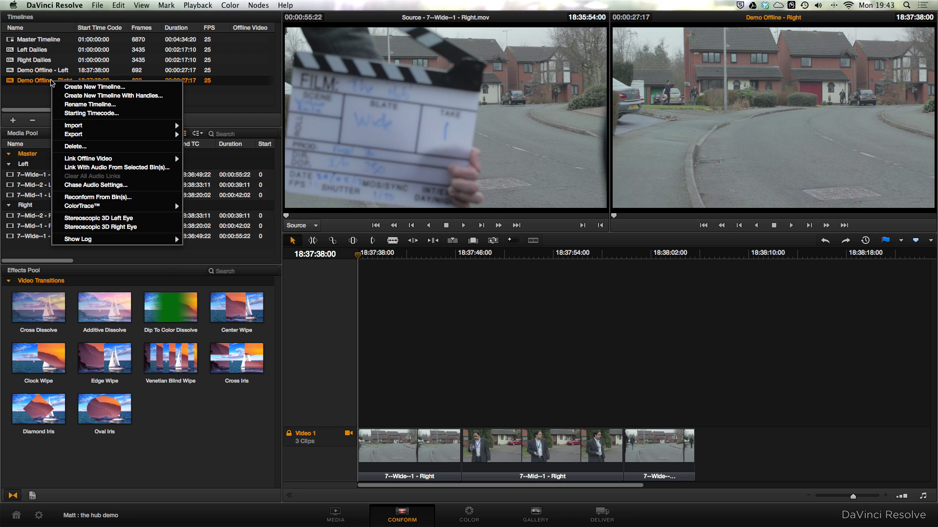
left_click(89, 225)
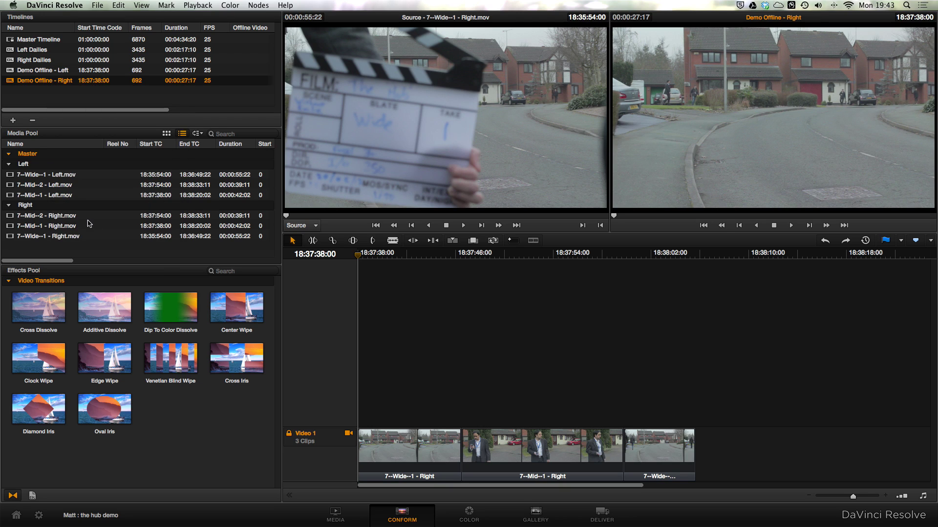
Step: Inspect the first clip's stereo image on the Color page using the Anaglyph (Color) and Difference outputs
left_click(475, 519)
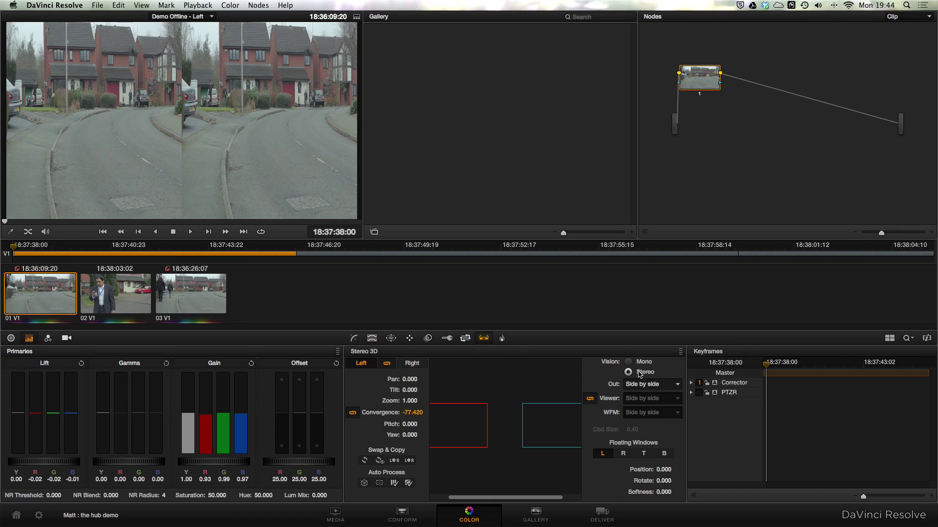
left_click(642, 384)
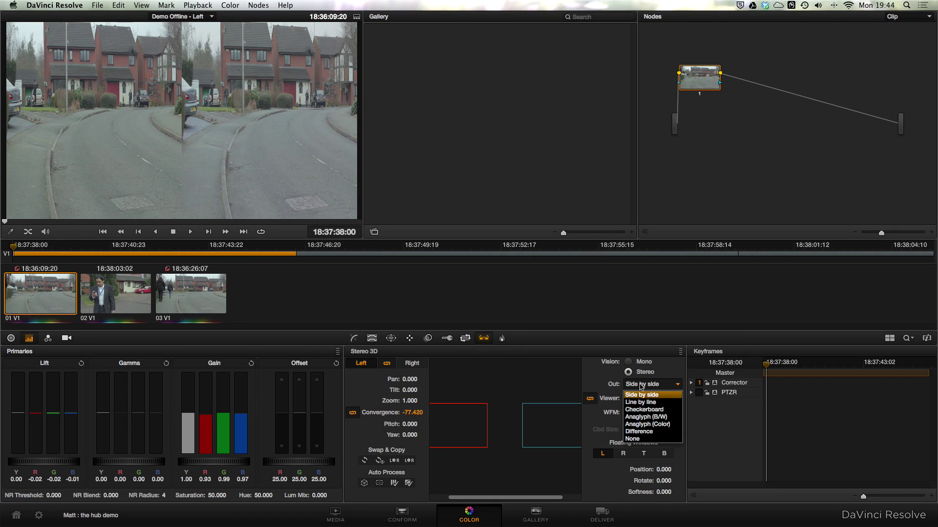
left_click(645, 424)
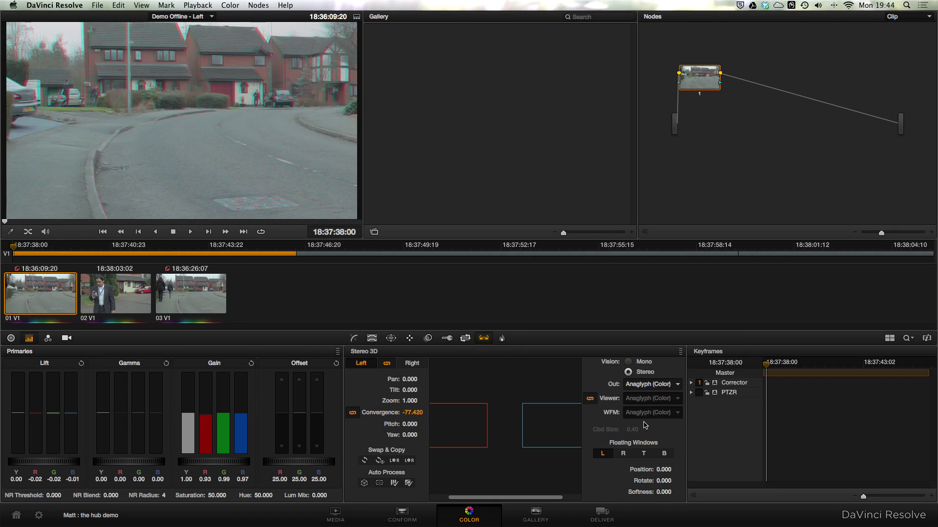
left_click(640, 386)
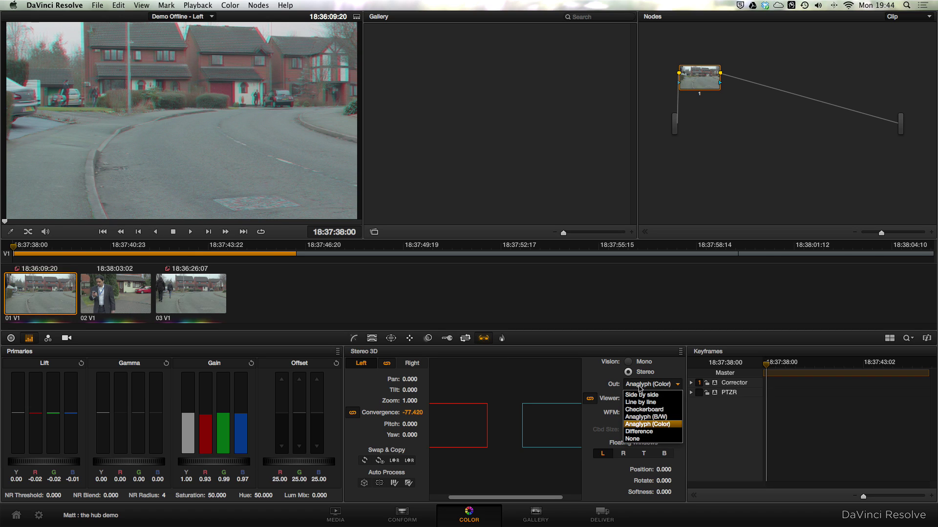
left_click(643, 433)
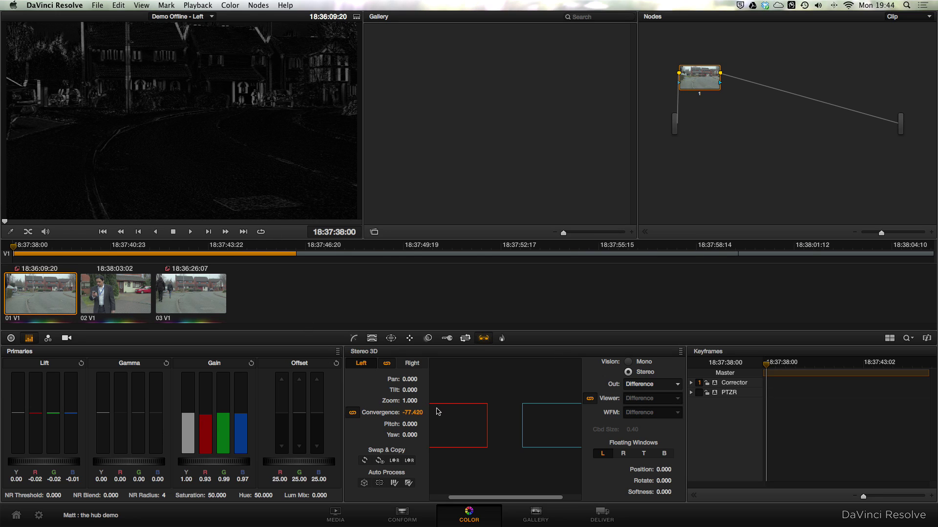
Step: Set the stereo output to None and leave the vision mode on Stereo for the first clip
left_click(629, 362)
left_click(637, 385)
left_click(635, 376)
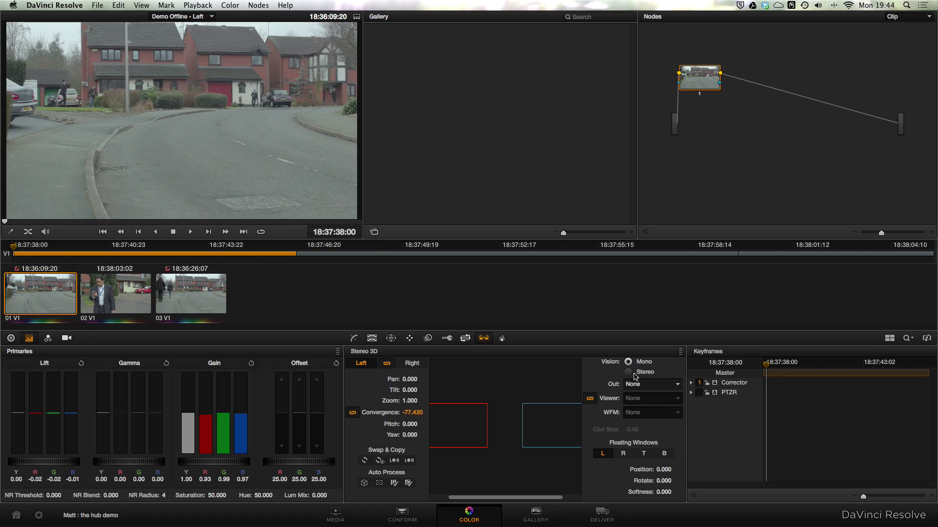
left_click(634, 374)
Step: Label the first clip's node 1 as Stereo
left_click(701, 93)
right_click(701, 96)
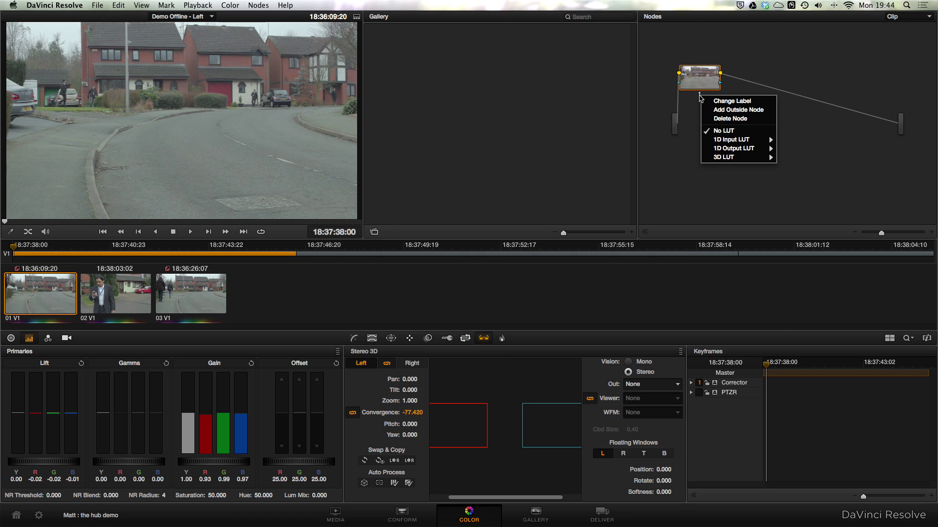
left_click(719, 99)
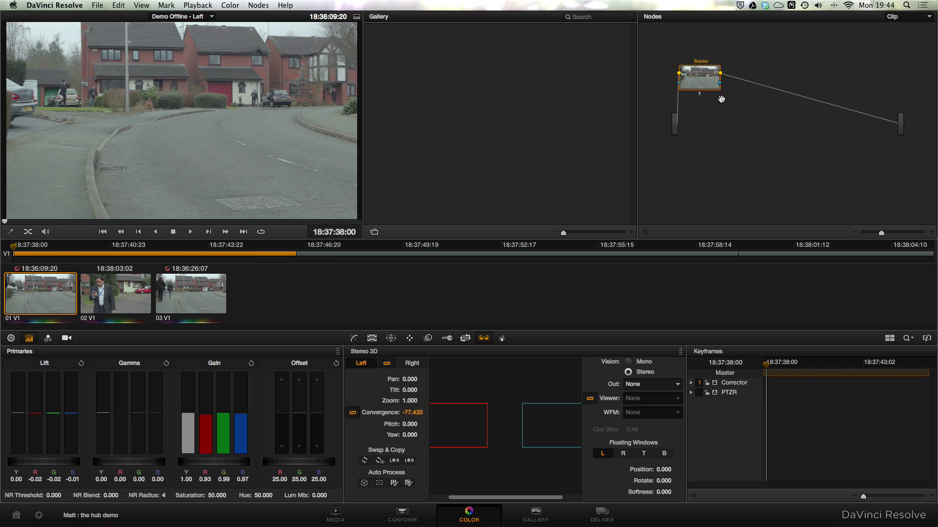
Step: Finish node 1's label as Stereo Fix and add a corrector node directly after it
key("Return")
right_click(729, 137)
mouse_move(787, 155)
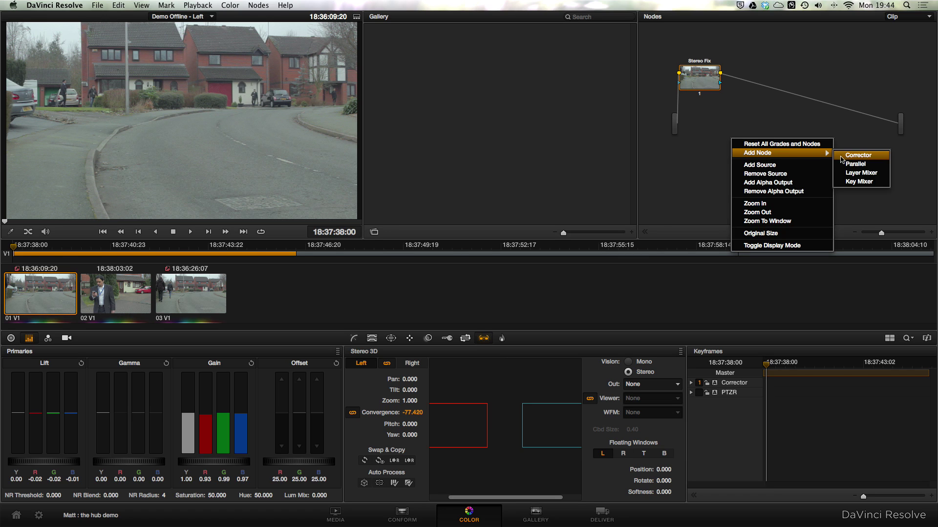
left_click(841, 158)
left_click_drag(718, 137, 754, 80)
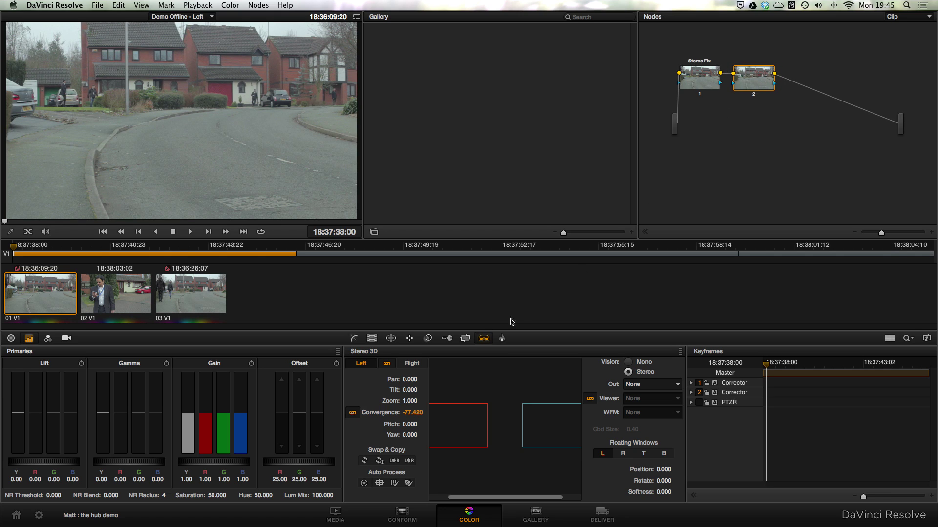
Step: Leave the left and right eye grades ripple-linked and switch the video scopes on
left_click(386, 363)
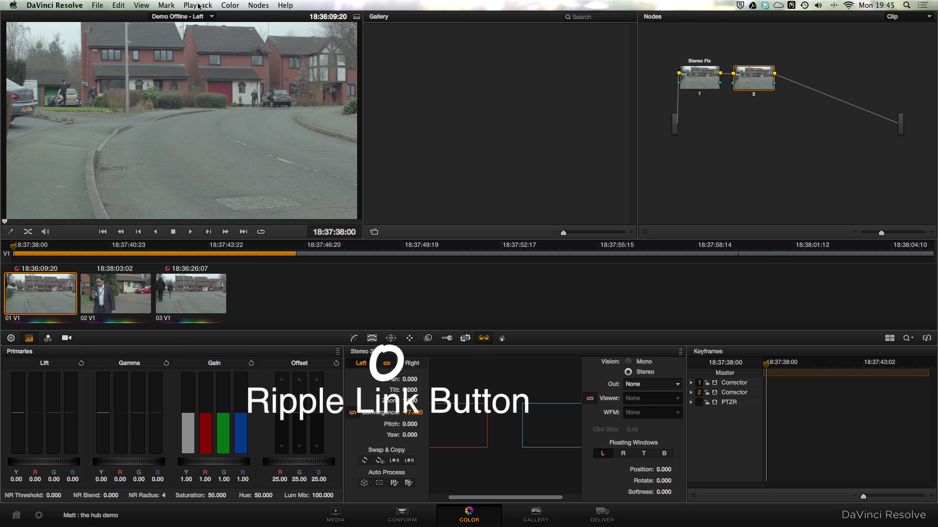
left_click(141, 5)
mouse_move(252, 242)
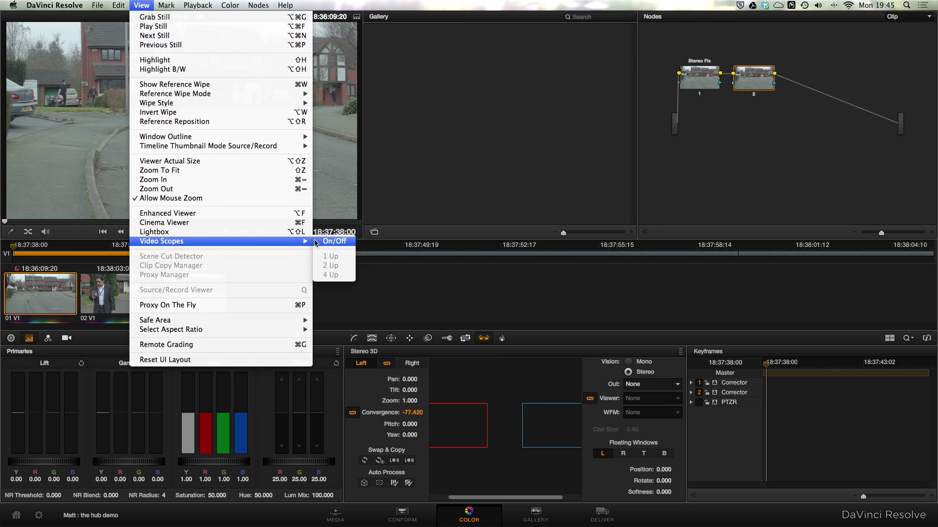
left_click(334, 242)
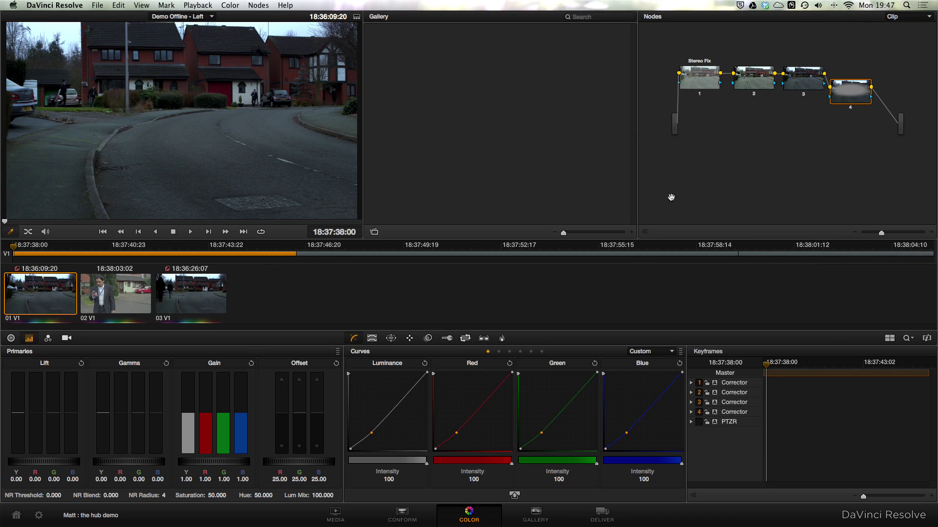
Step: Switch the Stereo 3D controls to the right eye and spread out nodes 3 and 4 in its graph
left_click(483, 339)
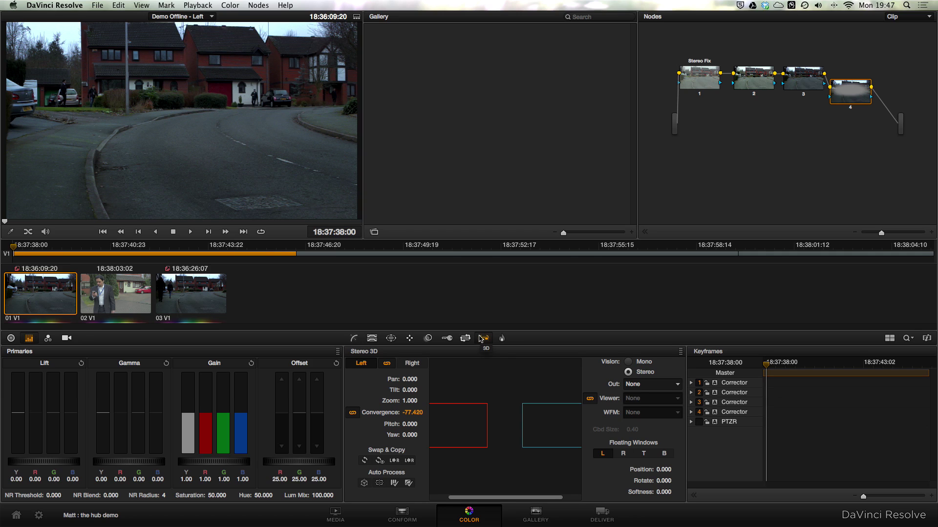
left_click(408, 367)
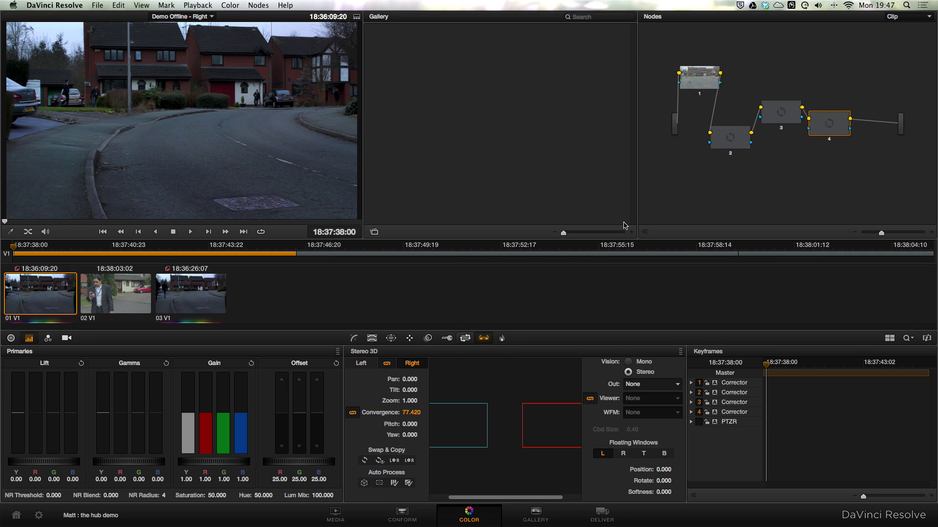
left_click_drag(830, 125, 871, 134)
left_click_drag(789, 120, 787, 140)
Step: Set the stereo output to Side by side
left_click(645, 386)
left_click(647, 395)
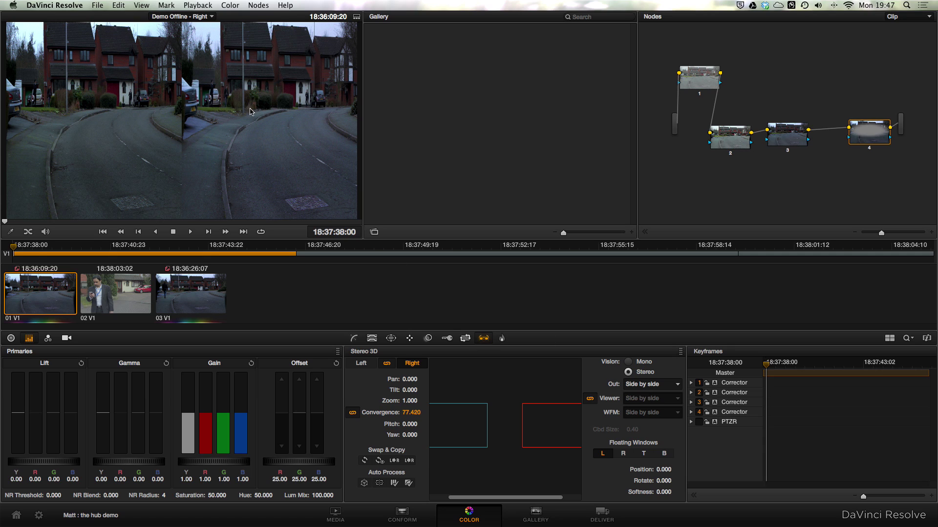
Step: Insert a corrector node between nodes 1 and 2 in the right eye's graph and auto-match its color to the other eye
right_click(789, 176)
mouse_move(811, 189)
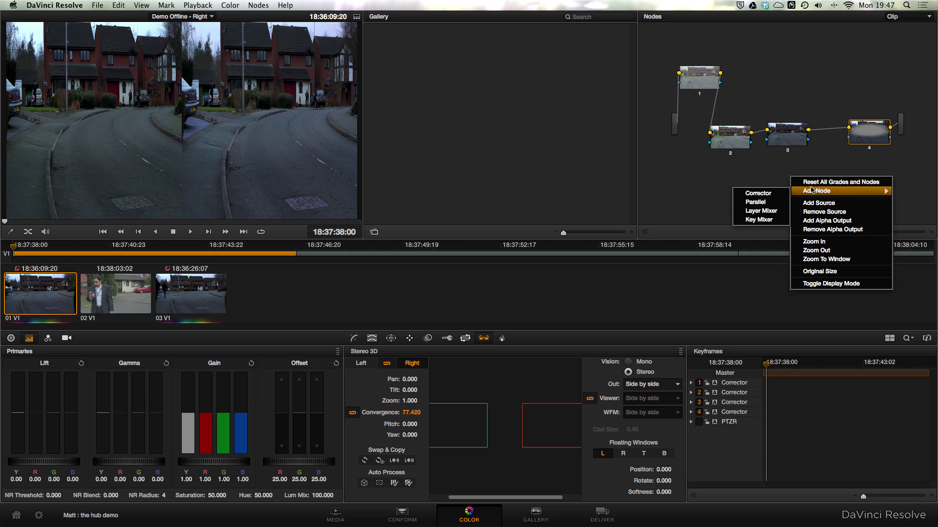
left_click(778, 194)
left_click_drag(780, 182, 753, 79)
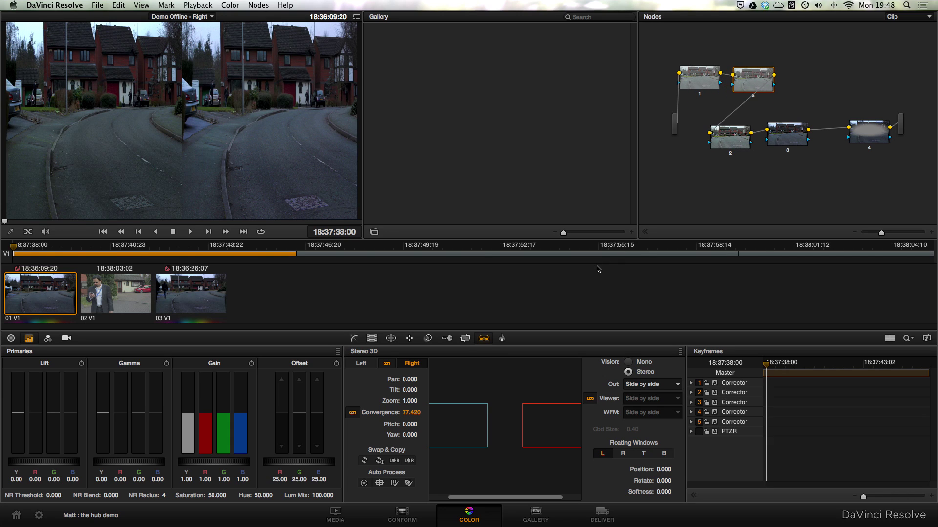
left_click(393, 483)
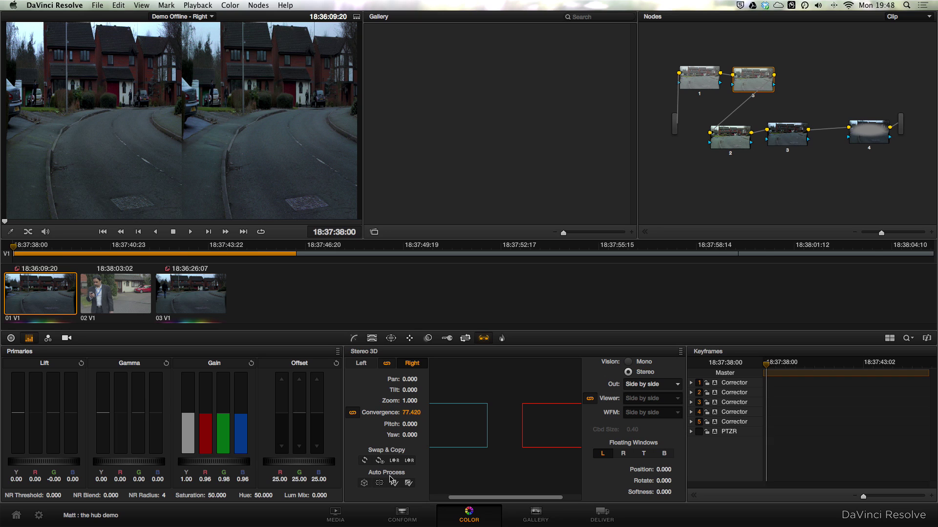
Step: Turn off the 3D Stereoscopic render option in the Deliver settings and remove the completed Left Dailies job from the render queue
left_click(589, 519)
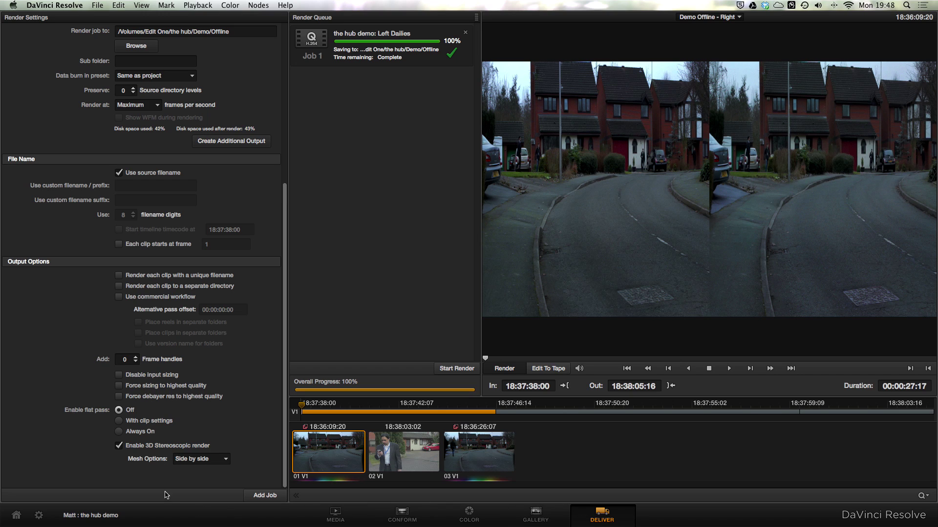
left_click(120, 445)
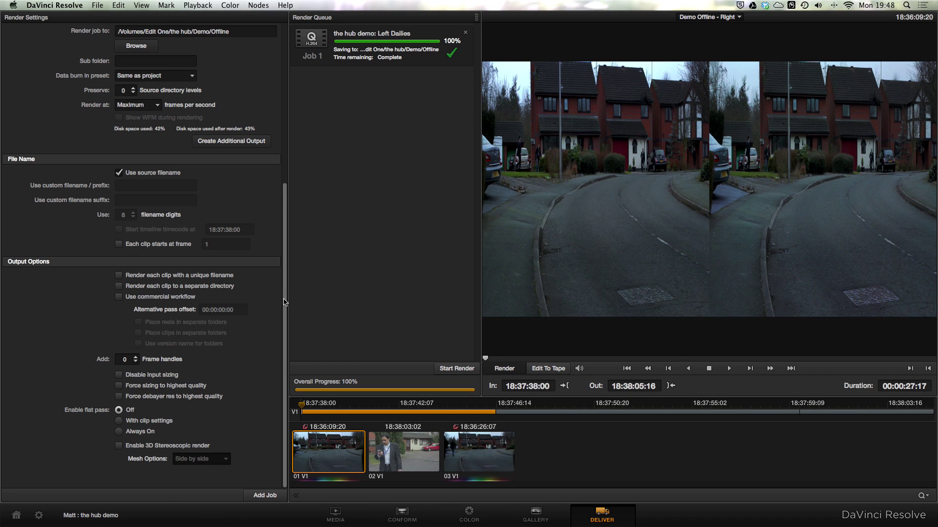
left_click_drag(286, 302, 286, 78)
left_click(466, 35)
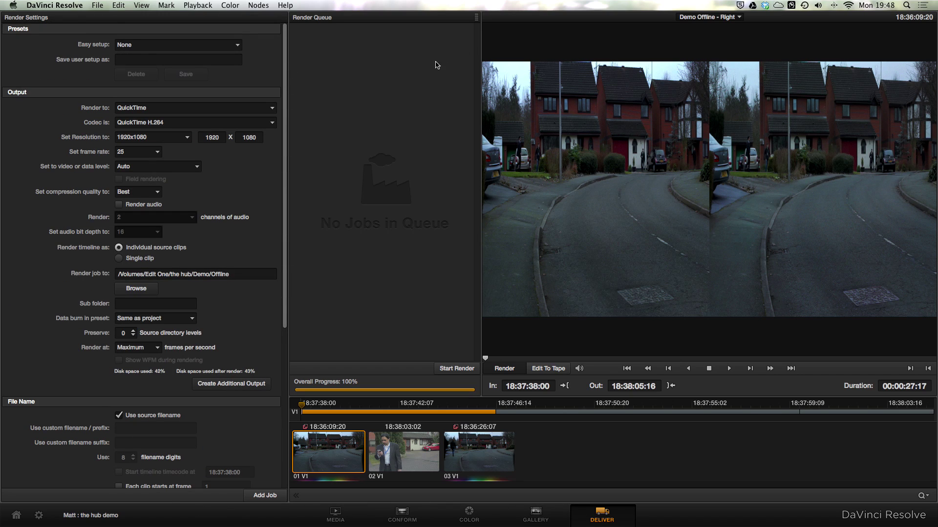
left_click(195, 45)
left_click(192, 45)
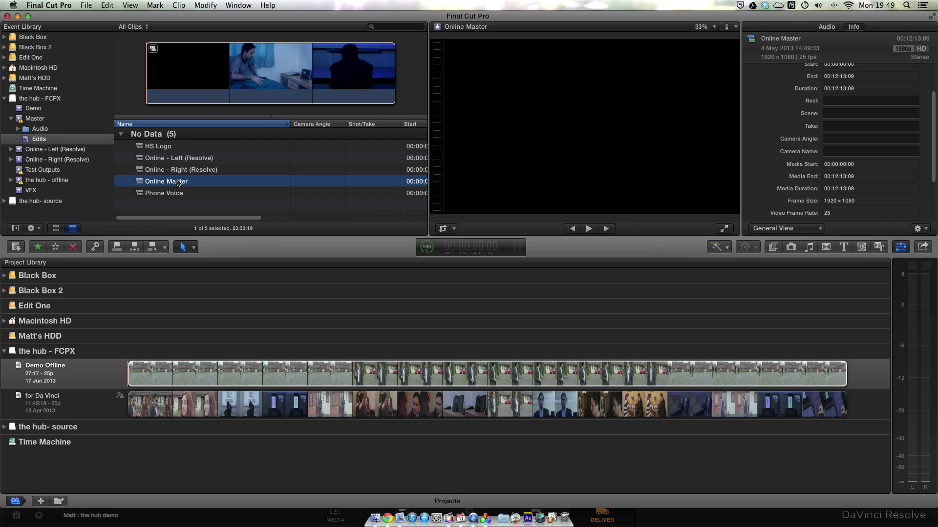
Step: In Final Cut Pro, examine the Online - Left (Resolve) and Online - Right (Resolve) clips in the Edits collection
left_click(235, 160)
left_click(233, 170)
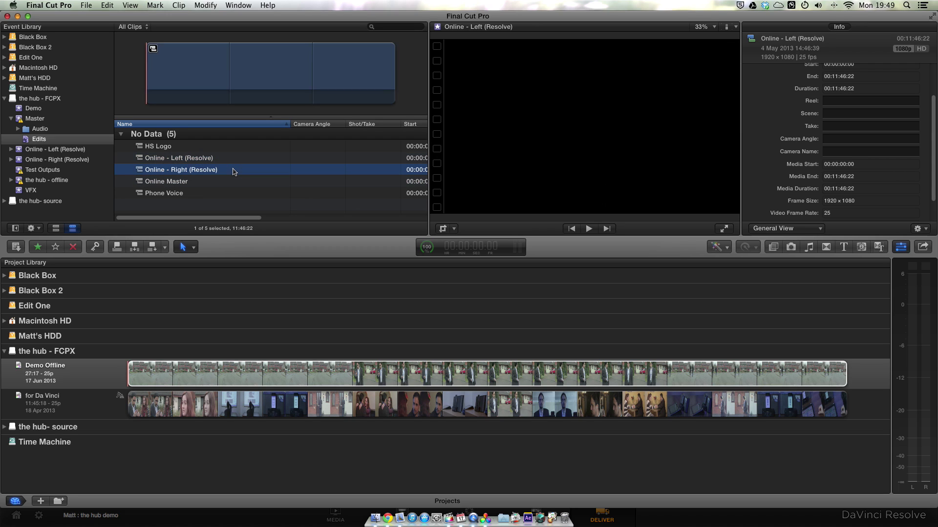
left_click(231, 159)
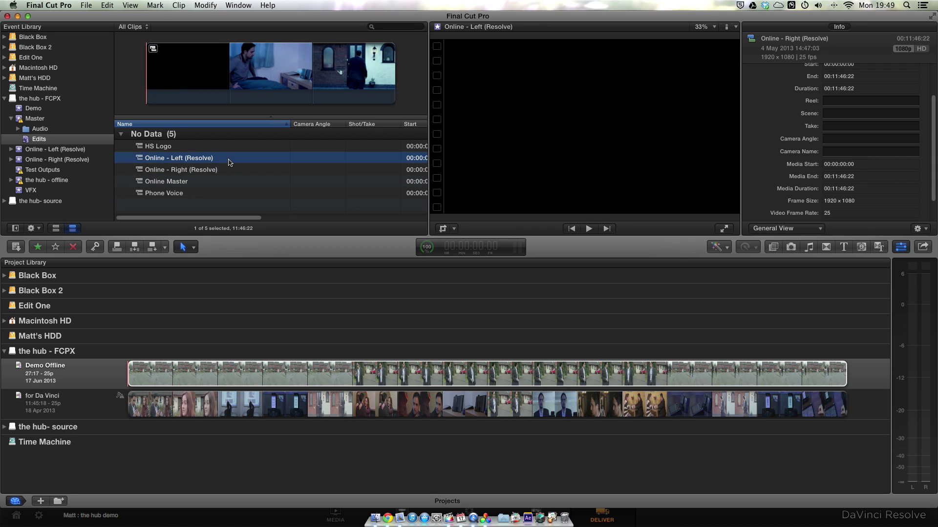
left_click(231, 171)
left_click(231, 159)
Step: Open the Online Master timeline, scrub through its stacked left and right clips, and park the playhead at about 3:06
double_click(222, 181)
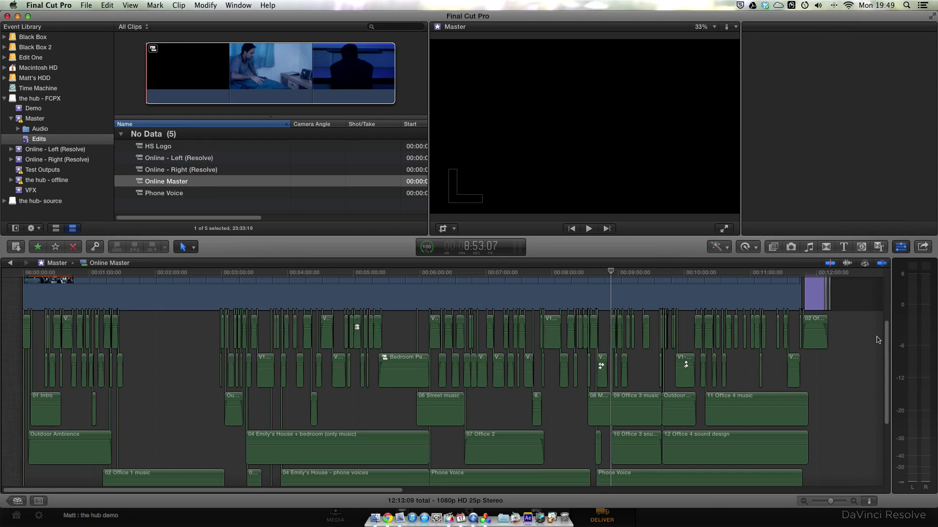
scroll(886, 313, "up", 5)
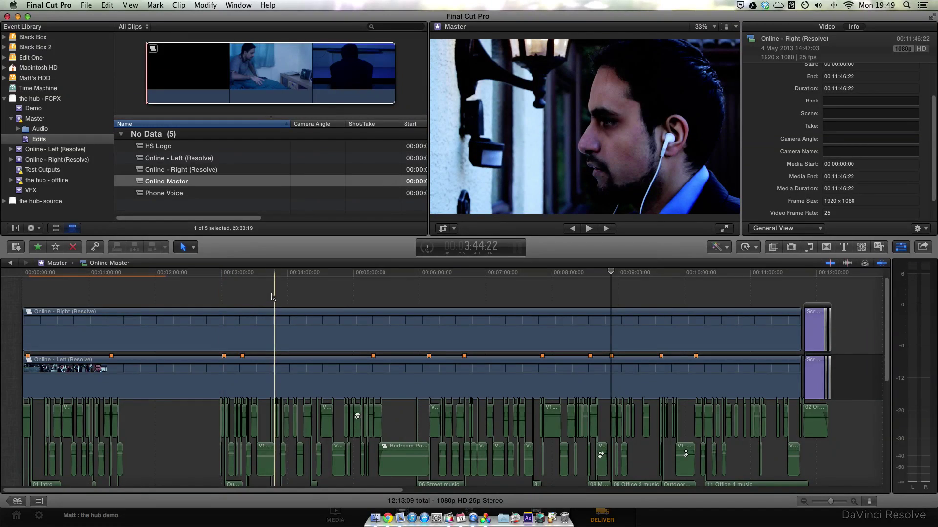
left_click(299, 275)
left_click_drag(299, 275, 208, 279)
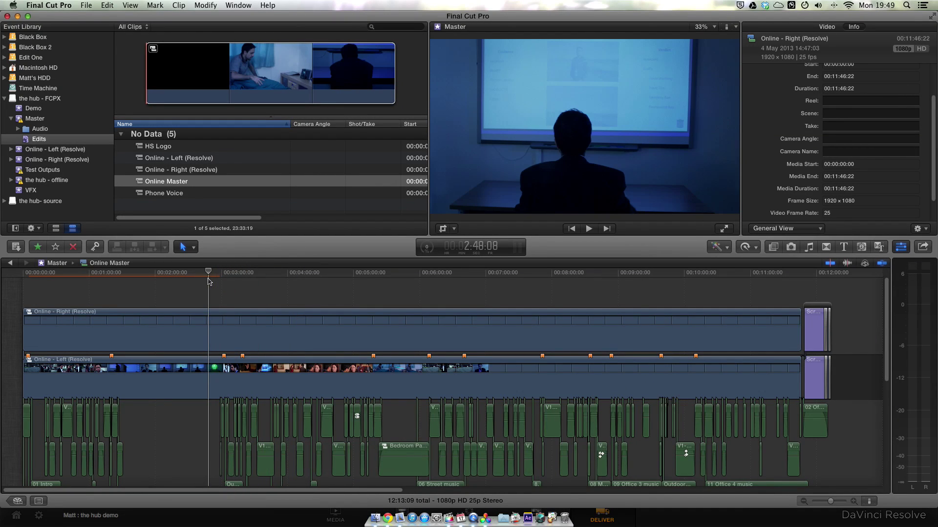
left_click(271, 276)
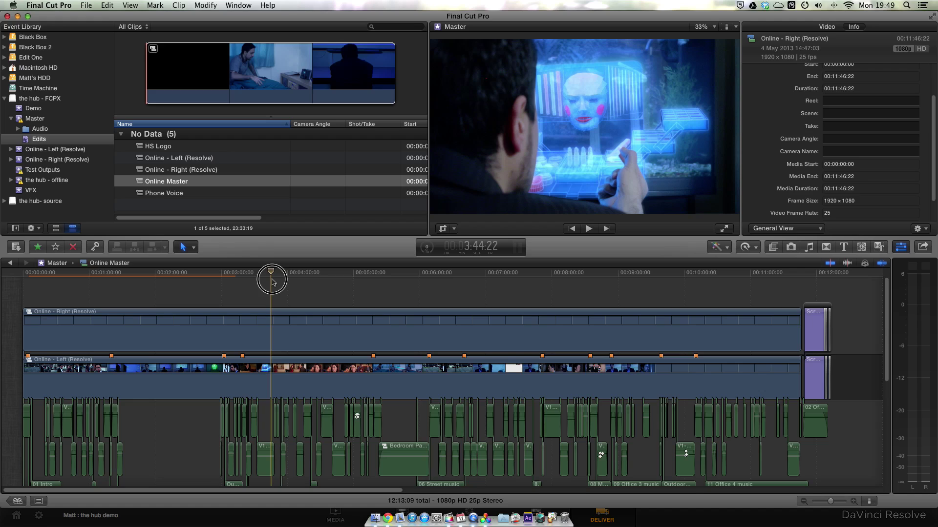
left_click(229, 274)
Step: Try Side by Side Left on the Online - Left (Resolve) clip and Side by Side Right on the Online - Right (Resolve) clip
left_click(826, 26)
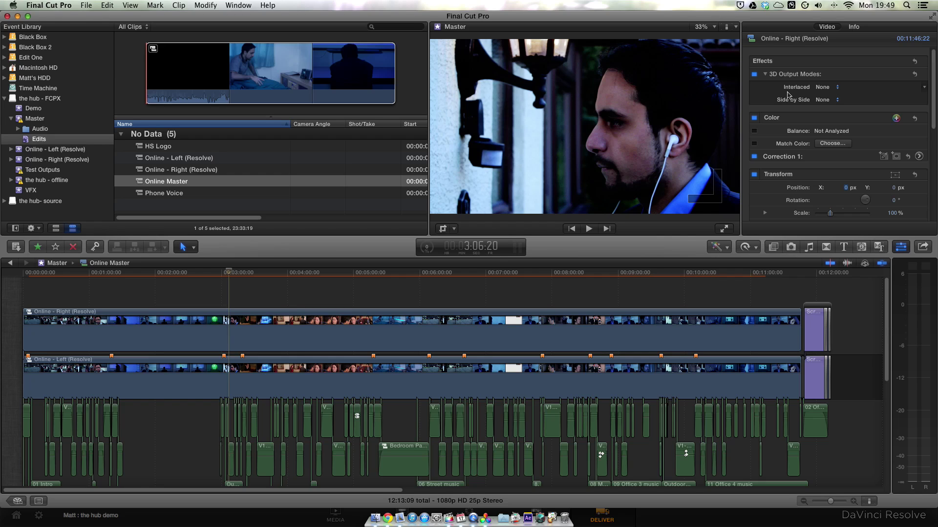
left_click(234, 369)
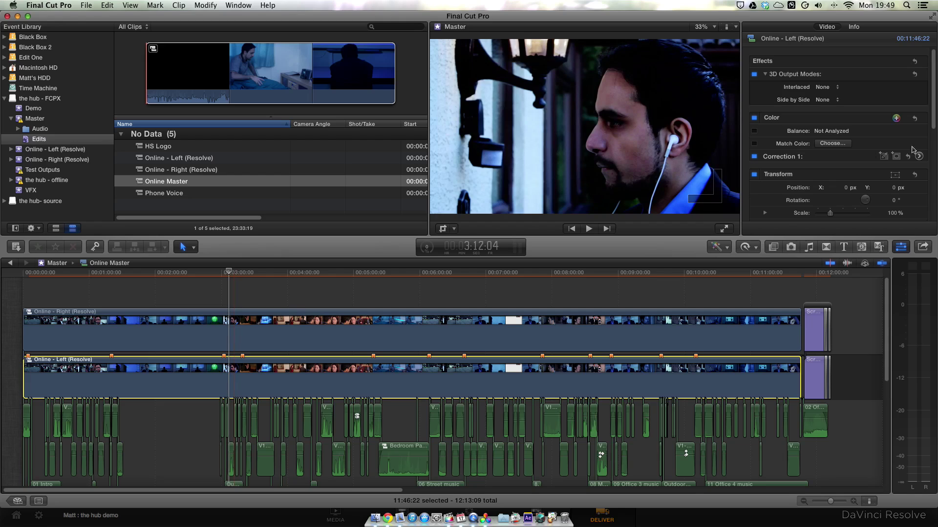
left_click(825, 99)
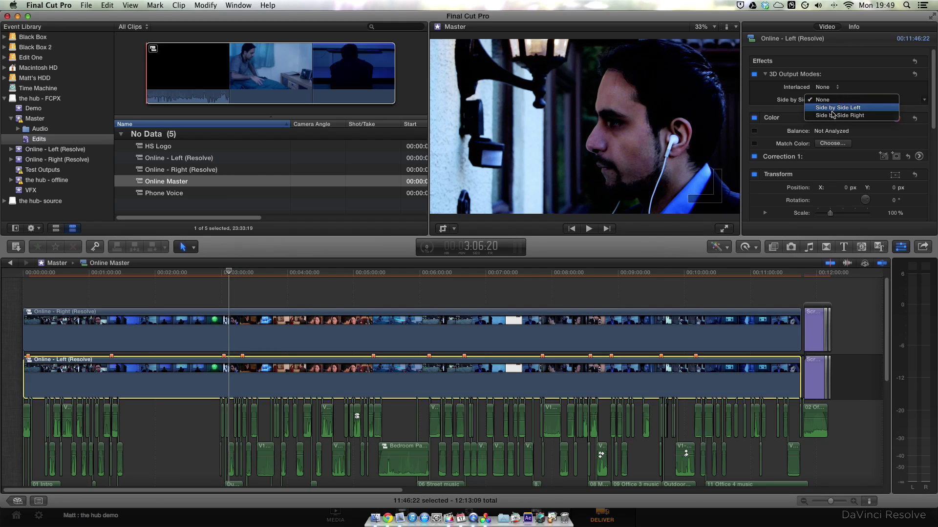
left_click(832, 108)
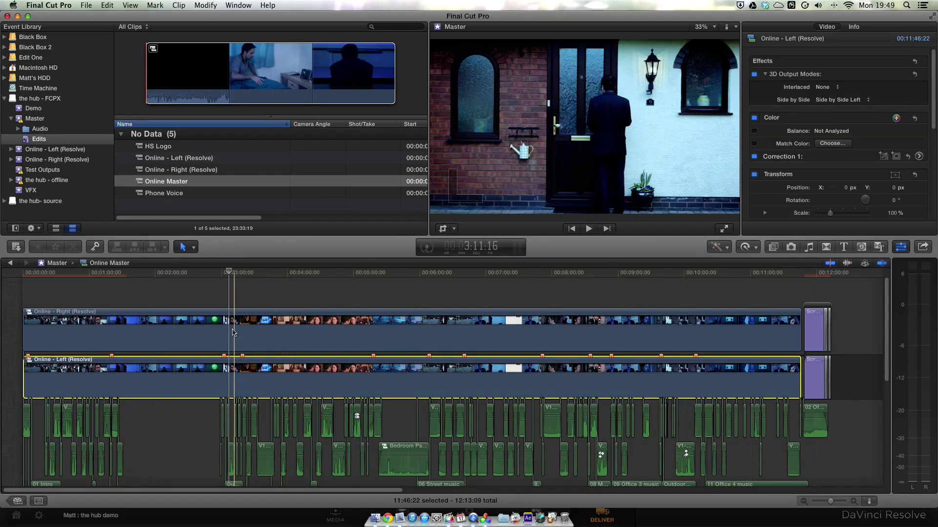
left_click(233, 332)
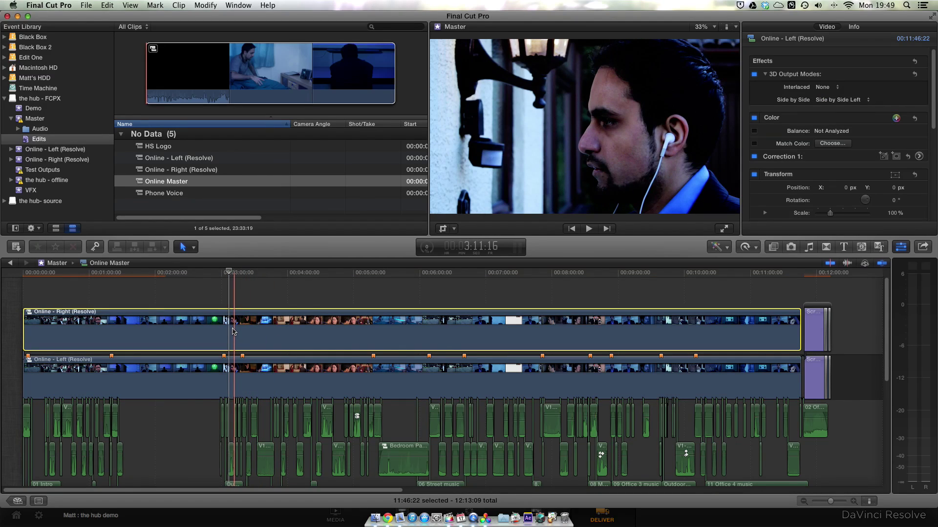
left_click(826, 100)
left_click(834, 114)
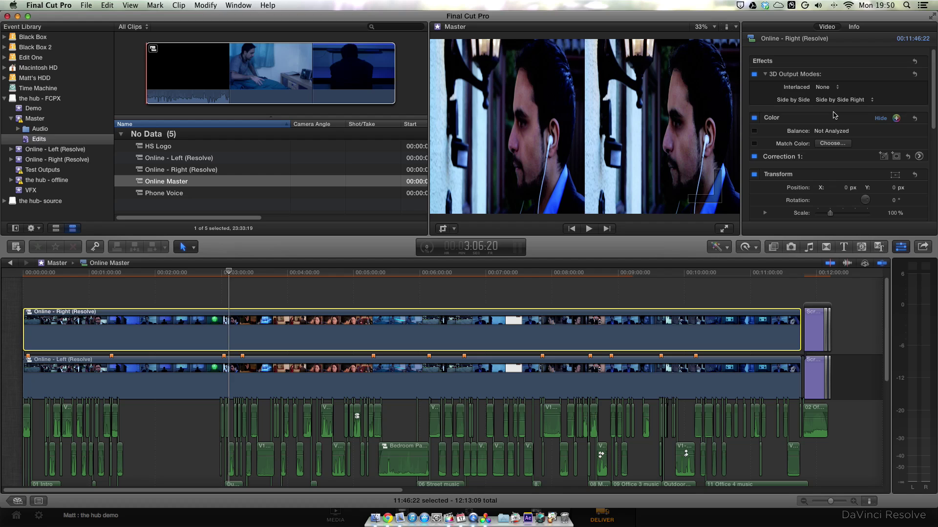
Step: Return the Side by Side mode of both the right and left Resolve clips to None
left_click(833, 99)
left_click(833, 88)
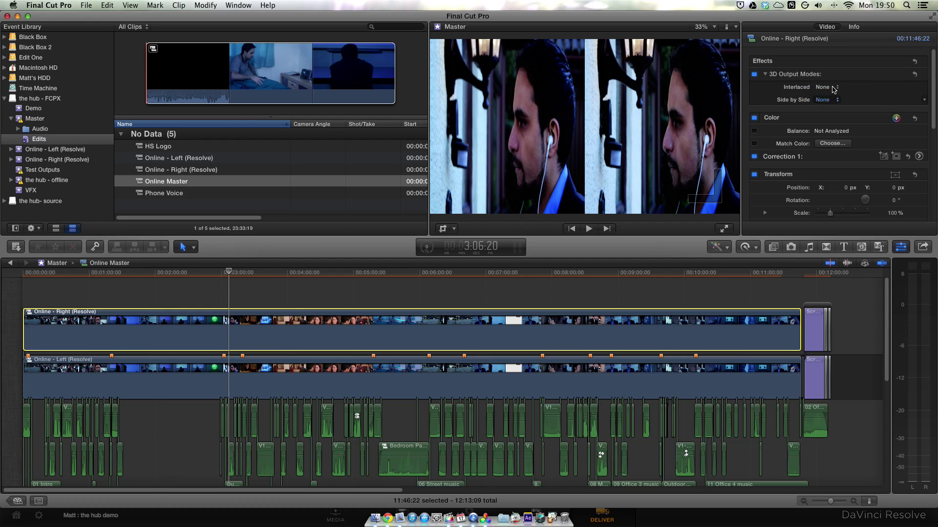
left_click(227, 381)
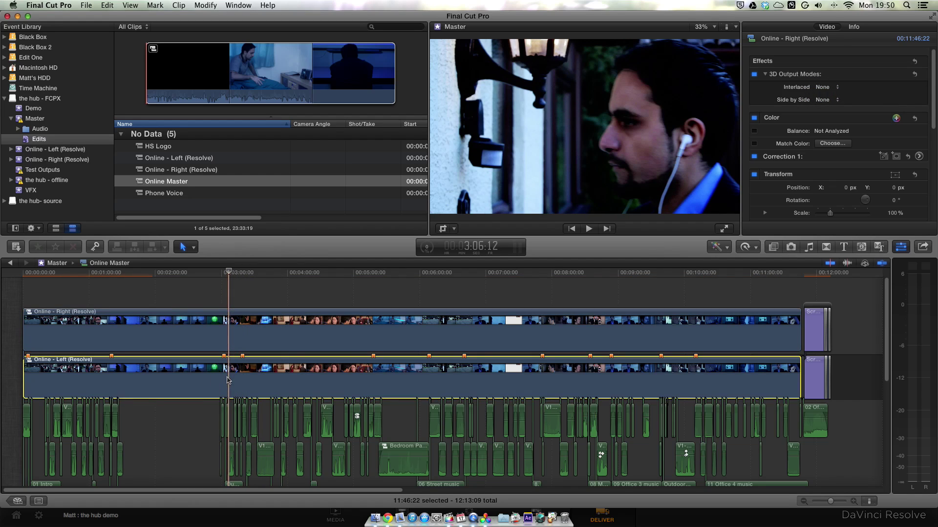
left_click(836, 100)
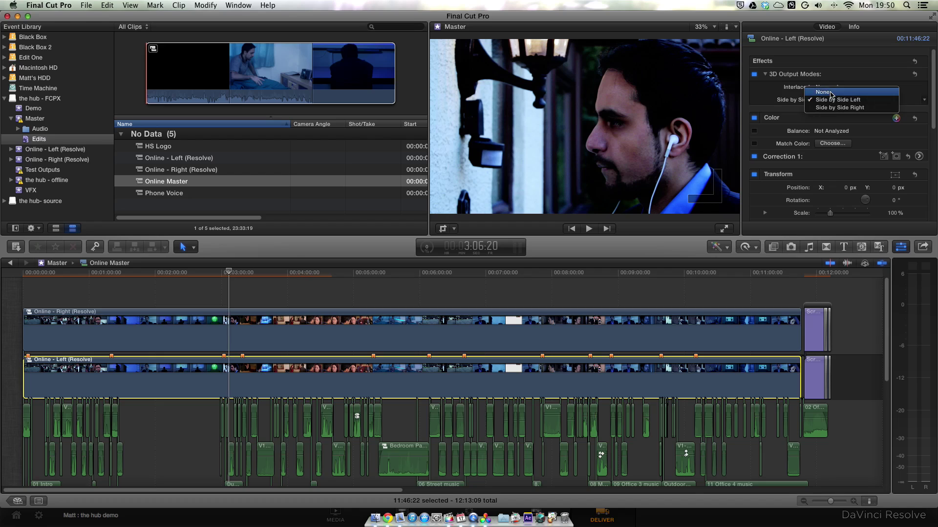
left_click(832, 93)
Step: Set the upper scrolling credits title at the timeline's end to Side by Side Right
left_click(814, 272)
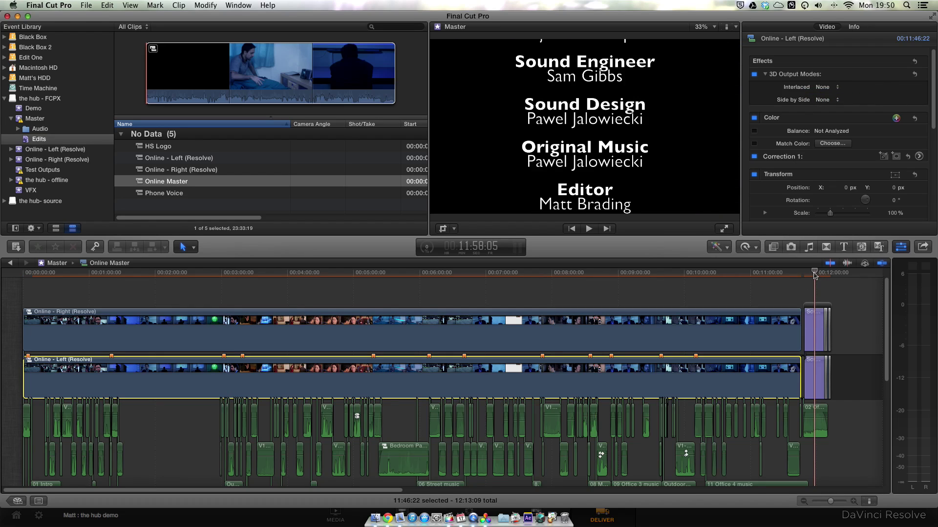
left_click(816, 335)
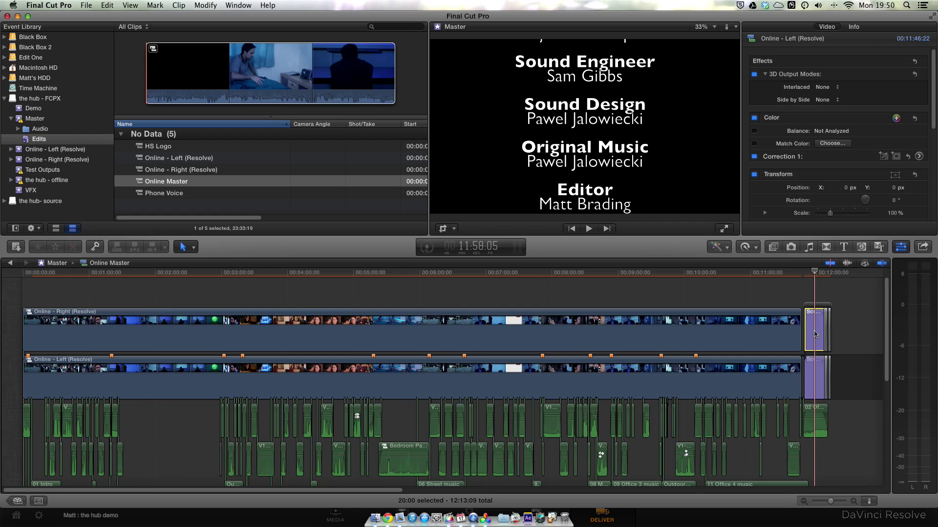
left_click(823, 100)
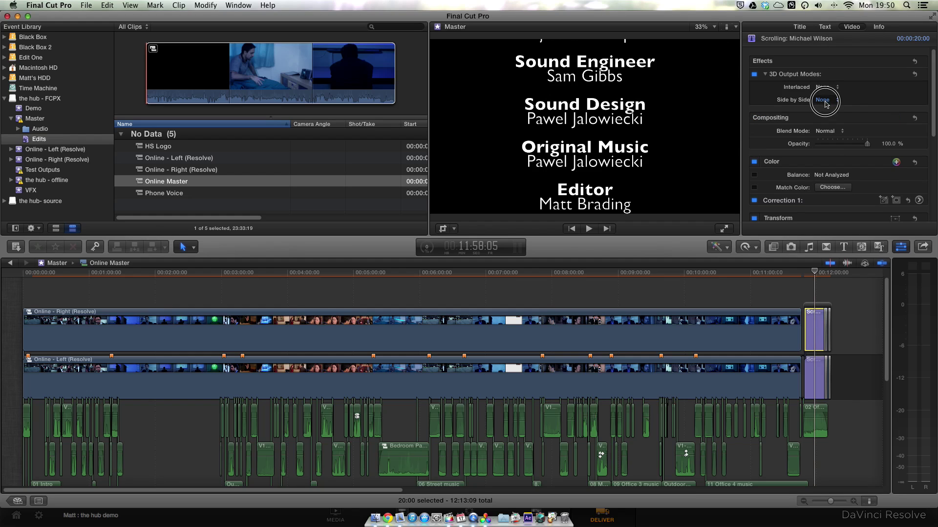
left_click(832, 108)
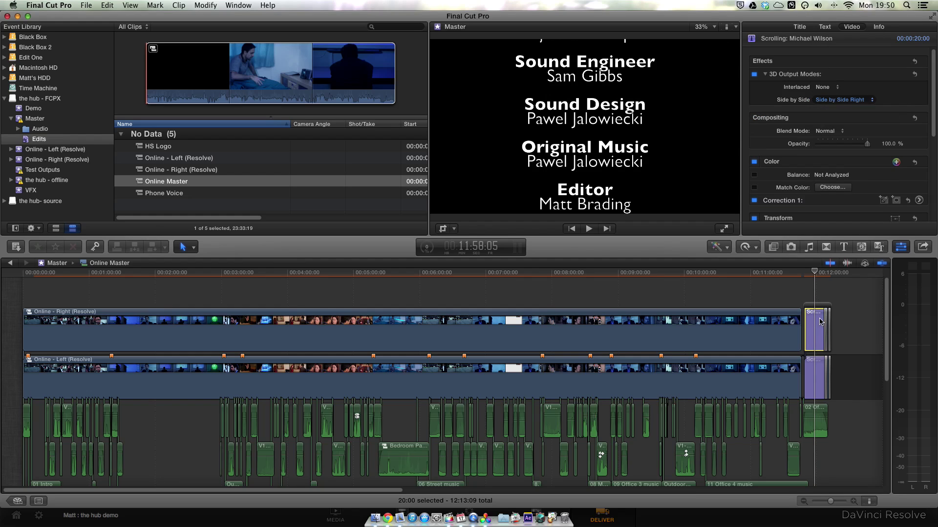
Step: Set the lower scrolling credits title to Side by Side Left
left_click(819, 374)
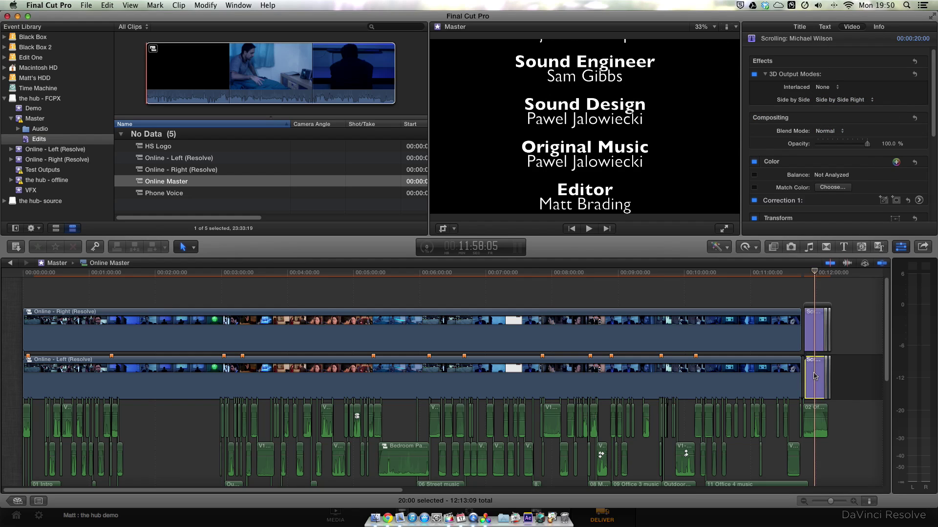
left_click(836, 100)
left_click(838, 108)
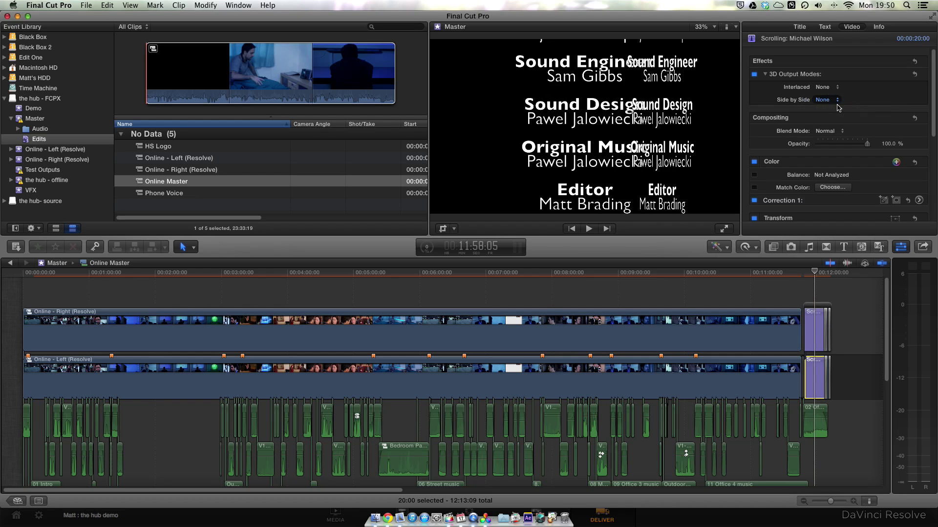
left_click(837, 103)
left_click(837, 108)
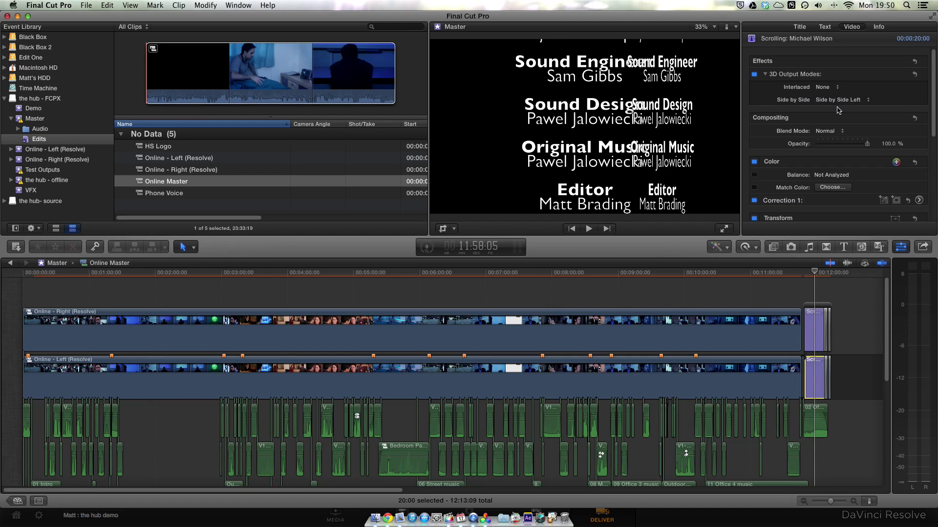